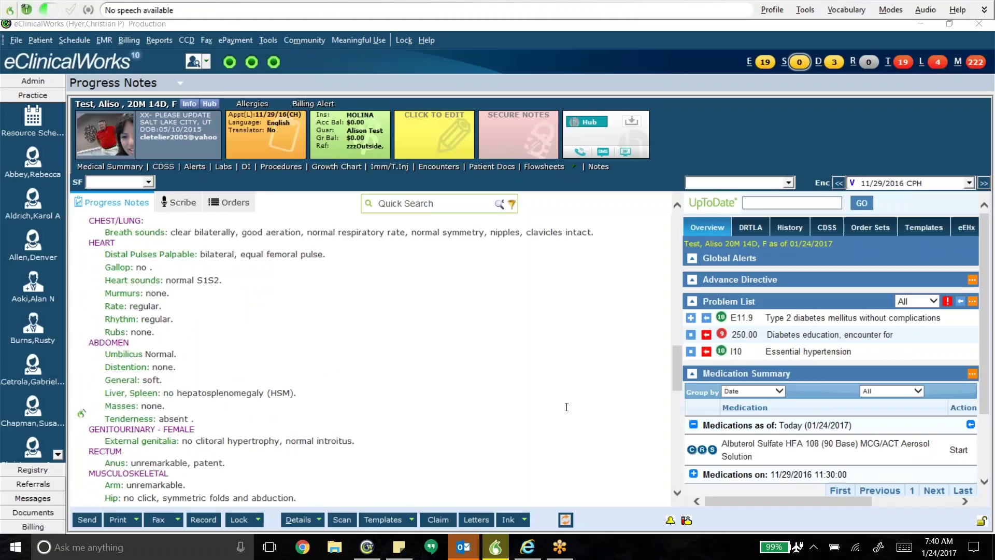
Step: Check the visit's chart-based E/M code in the EM Coder, reached from the Physical Examination section of the progress note
{"action": "scroll", "coordinate": [560, 411], "scroll_direction": "up", "scroll_amount": 6}
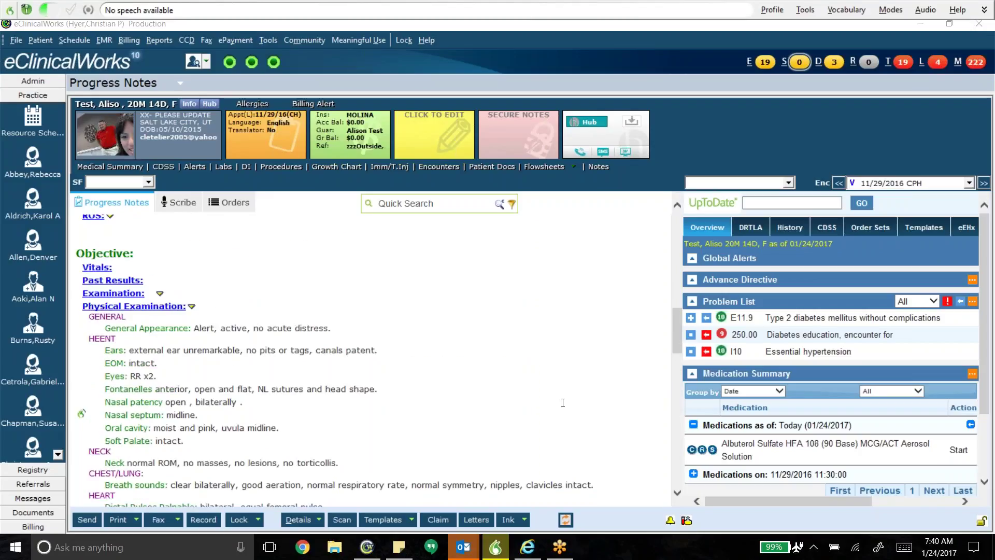
{"action": "left_click", "coordinate": [165, 310]}
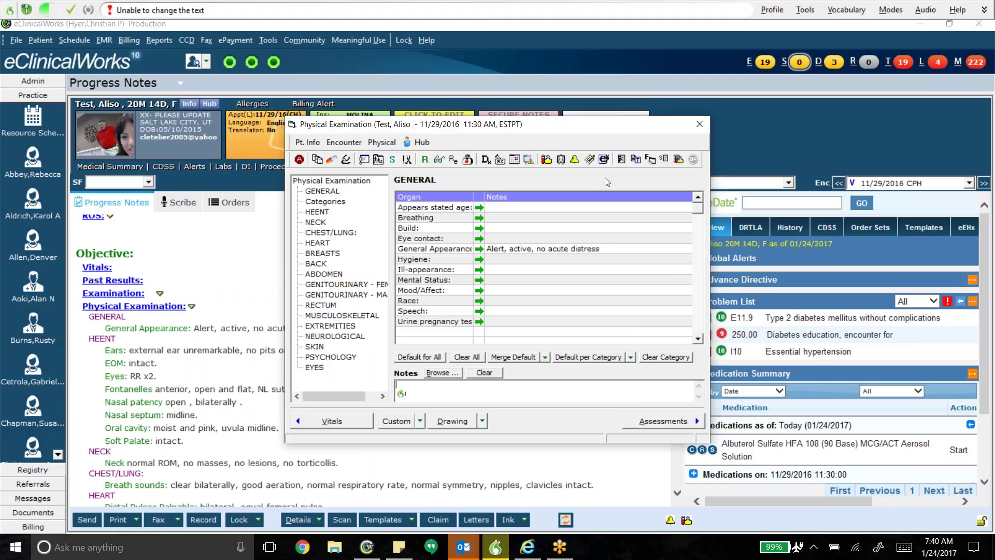
{"action": "left_click", "coordinate": [515, 159]}
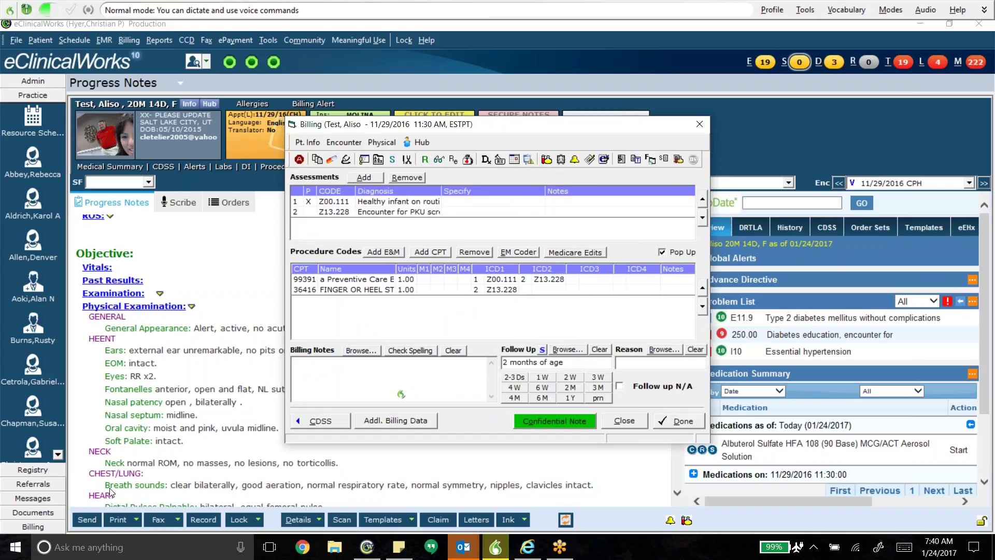
{"action": "left_click", "coordinate": [515, 253]}
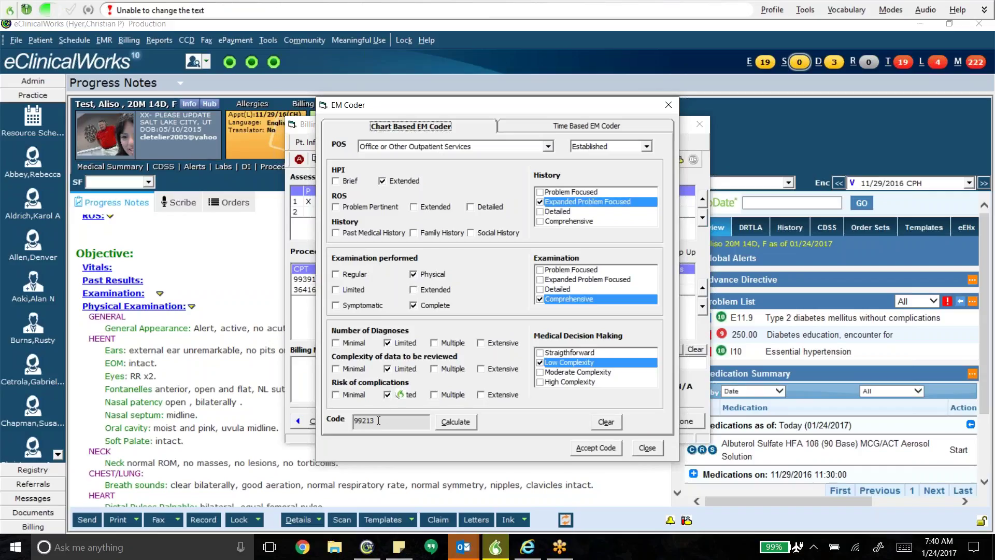
{"action": "left_click", "coordinate": [653, 448]}
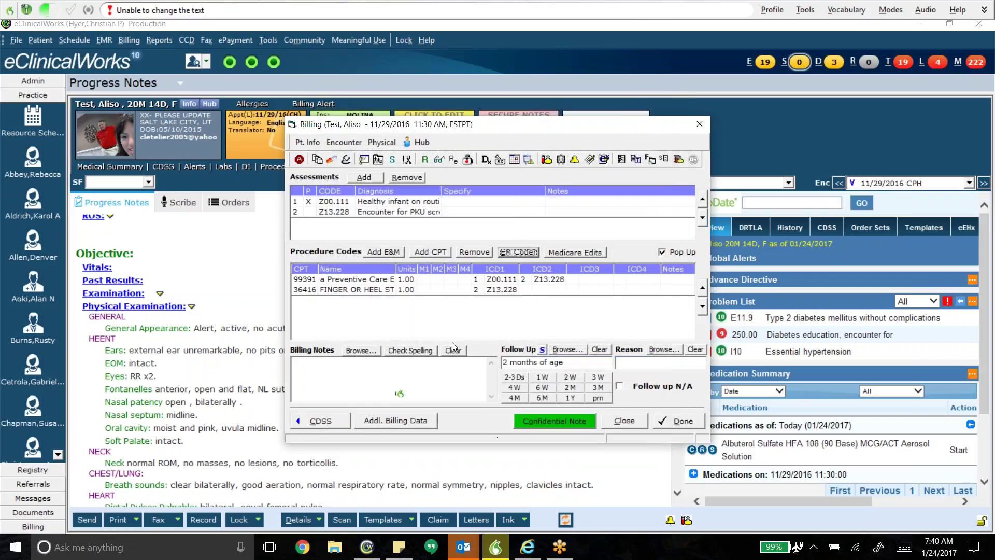
{"action": "left_click", "coordinate": [620, 421]}
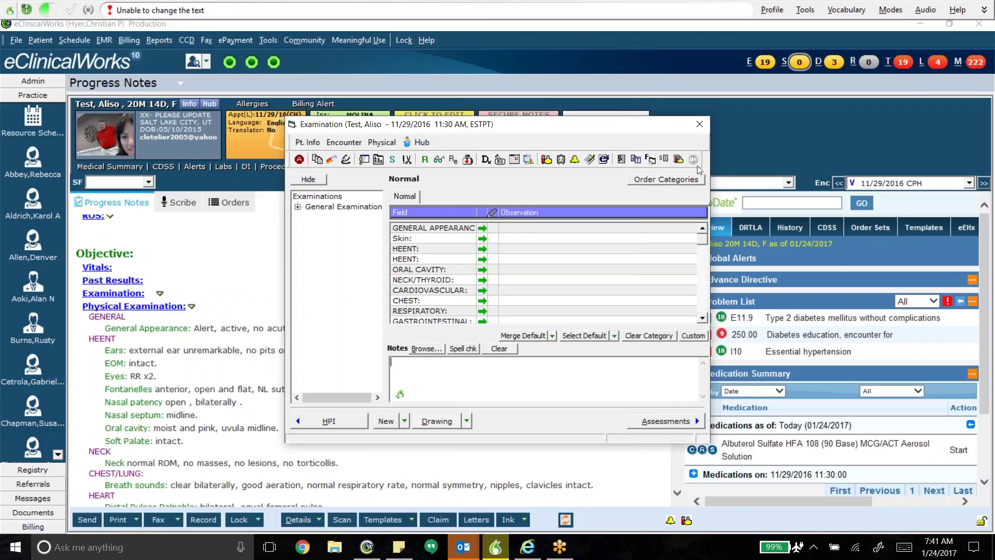
{"action": "left_click", "coordinate": [700, 125]}
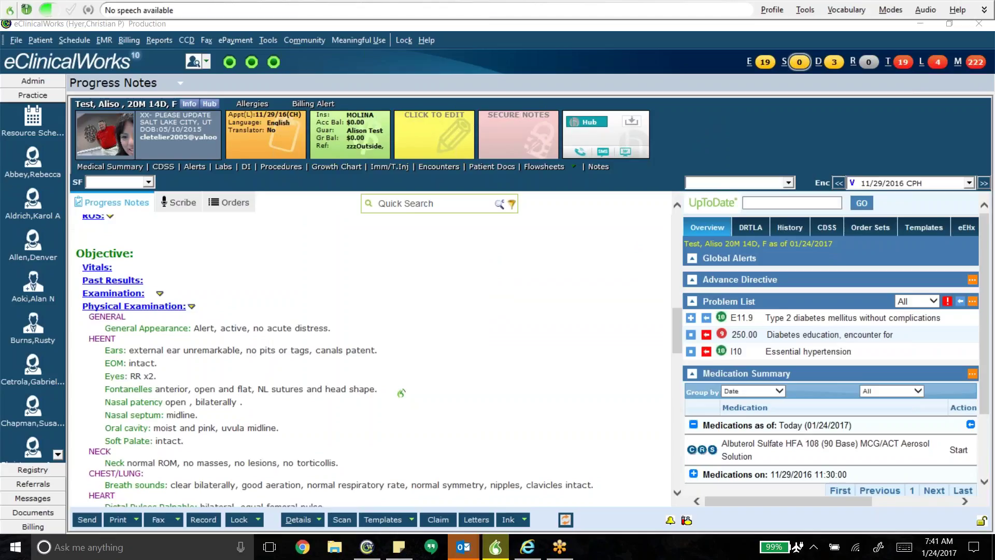
Step: Clear all findings and the dictated notes from the Physical Examination and switch off the Dragon microphone
{"action": "left_click", "coordinate": [134, 307]}
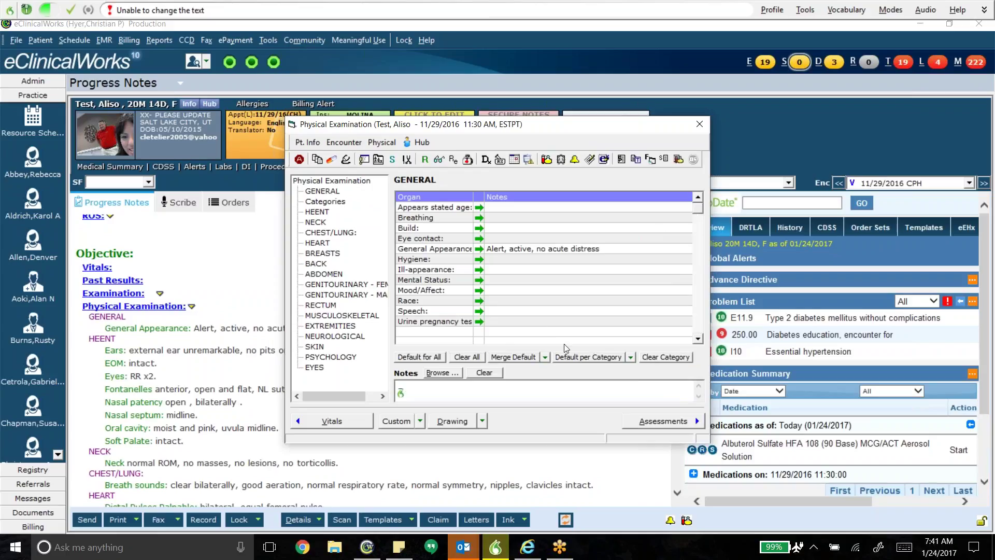
{"action": "left_click", "coordinate": [475, 356]}
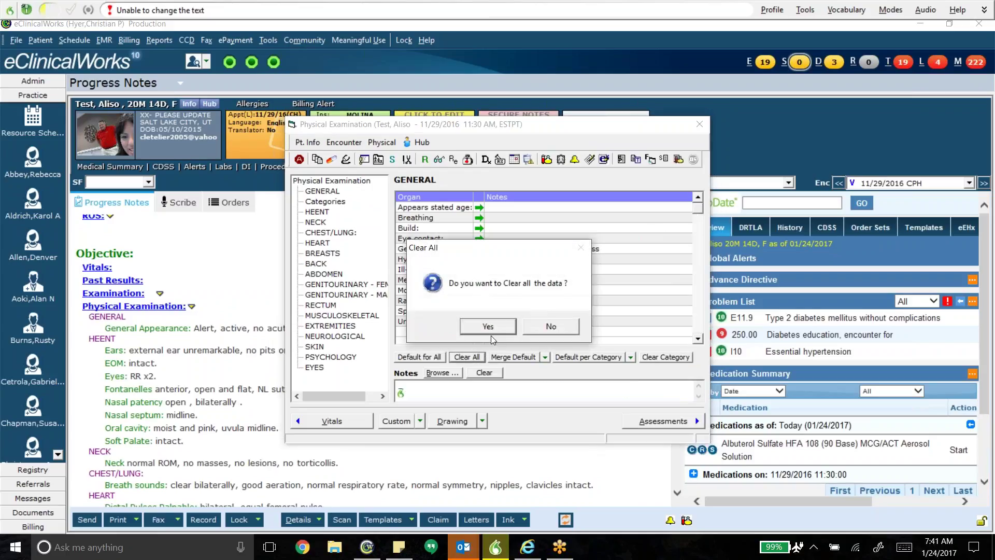
{"action": "left_click", "coordinate": [490, 332]}
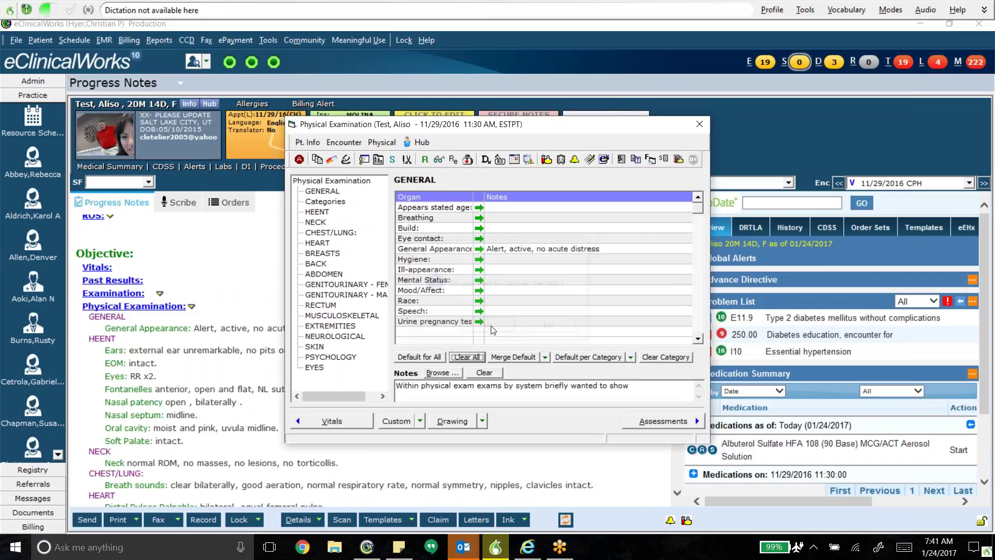
{"action": "left_click", "coordinate": [490, 373]}
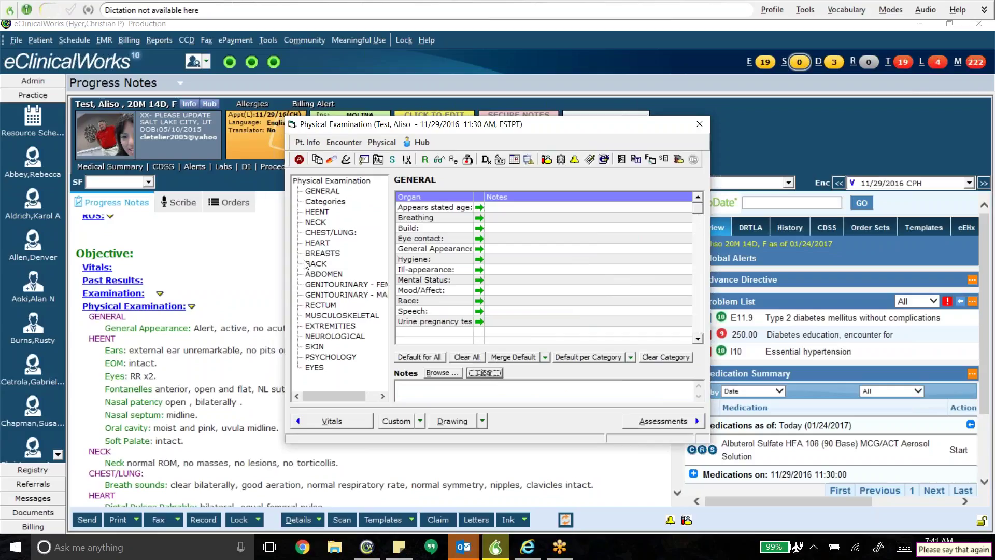
{"action": "left_click", "coordinate": [30, 8]}
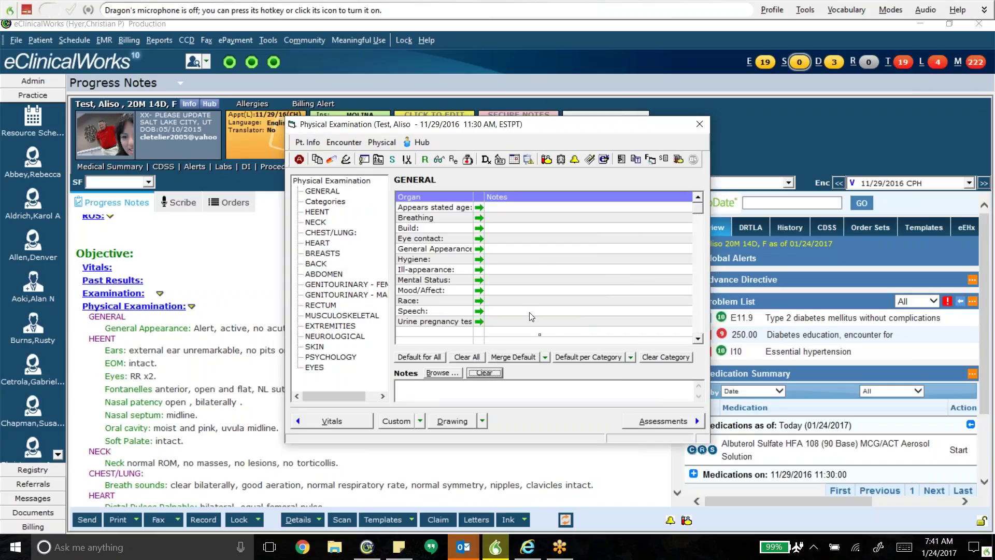
{"action": "left_click", "coordinate": [699, 126]}
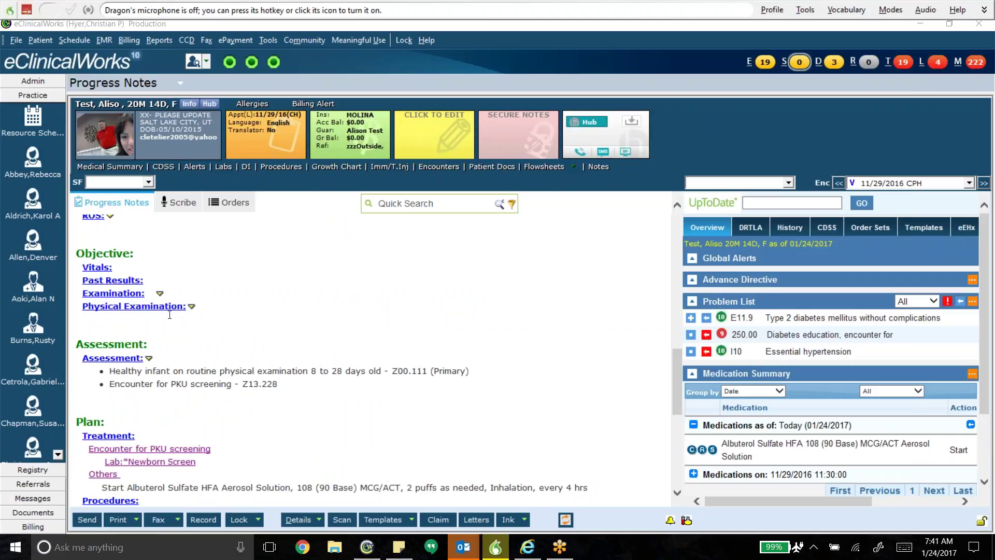
Step: Apply the category defaults to GENERAL, HEENT, NECK and CHEST/LUNG in the Physical Examination
{"action": "left_click", "coordinate": [167, 307]}
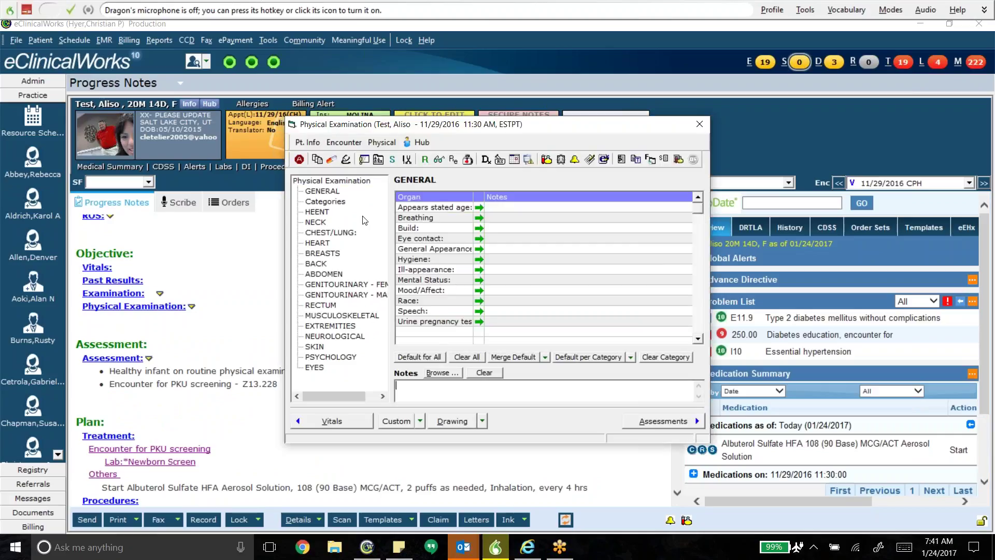
{"action": "left_click", "coordinate": [320, 192]}
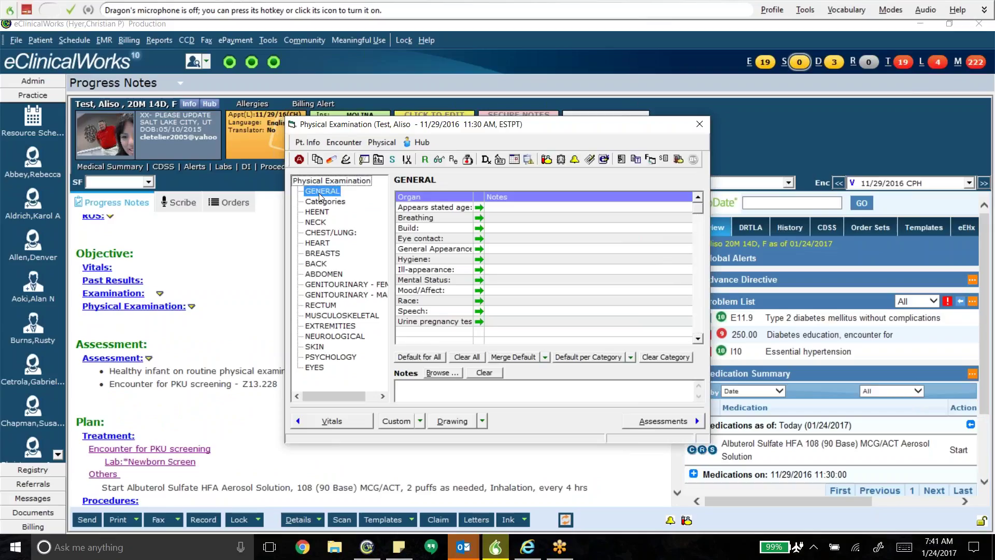
{"action": "left_click", "coordinate": [580, 360]}
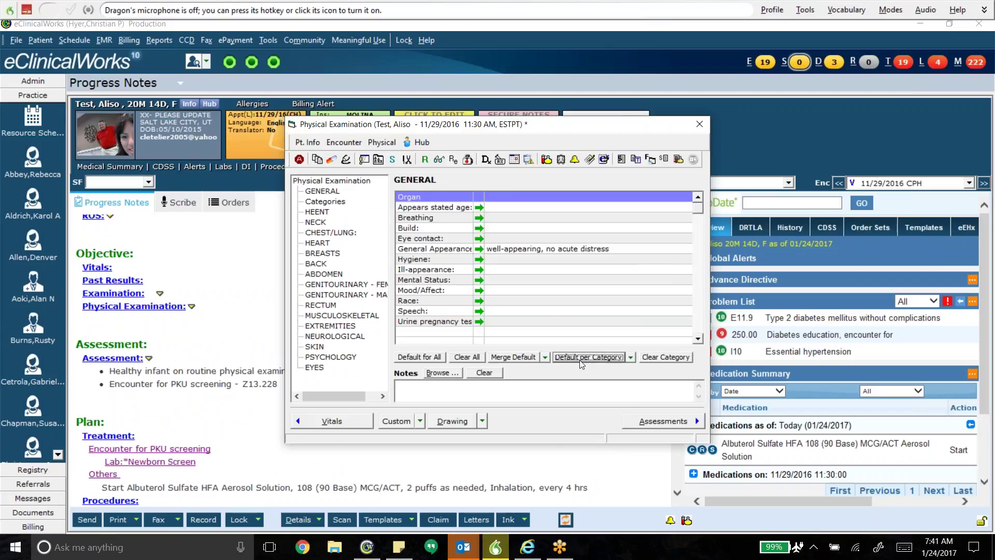
{"action": "left_click", "coordinate": [317, 211]}
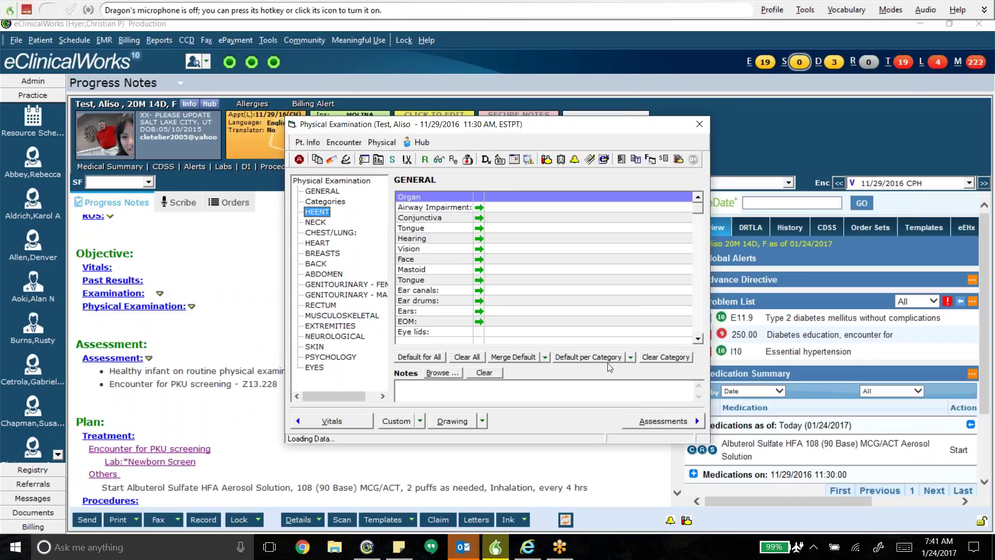
{"action": "left_click", "coordinate": [589, 357]}
{"action": "left_click", "coordinate": [316, 222]}
{"action": "left_click", "coordinate": [581, 358]}
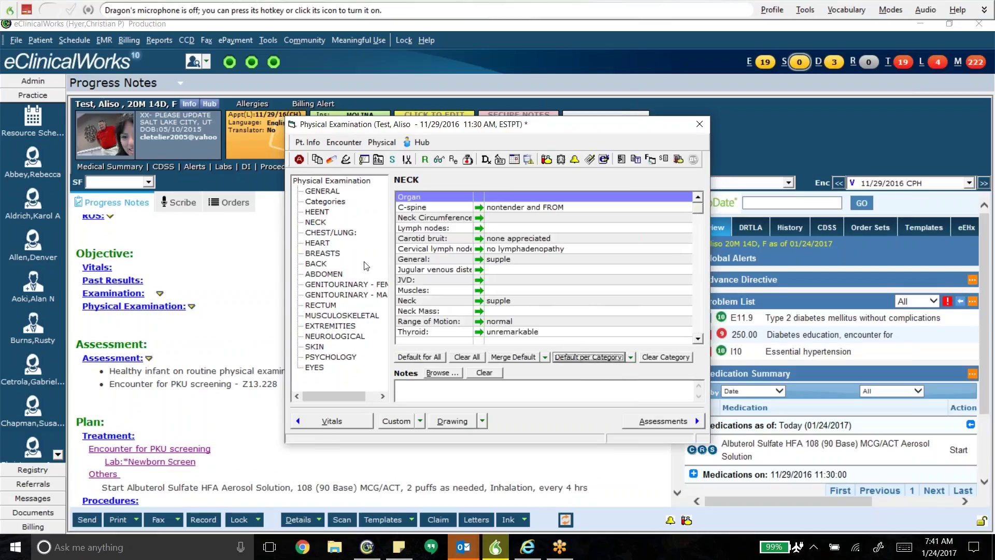
{"action": "left_click", "coordinate": [346, 233]}
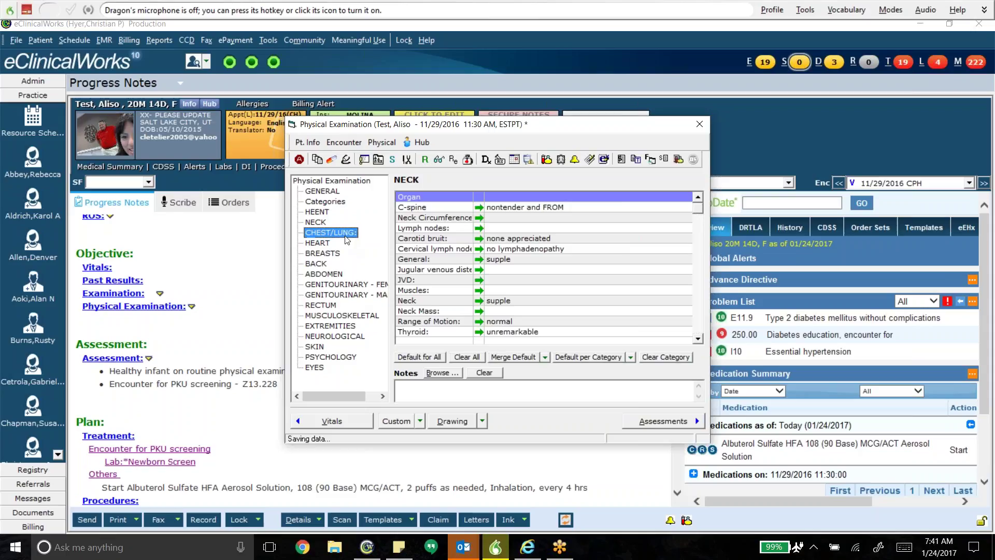
{"action": "left_click", "coordinate": [589, 357]}
Step: Apply the category defaults to ABDOMEN and clear its C/S wound finding
{"action": "left_click", "coordinate": [323, 274]}
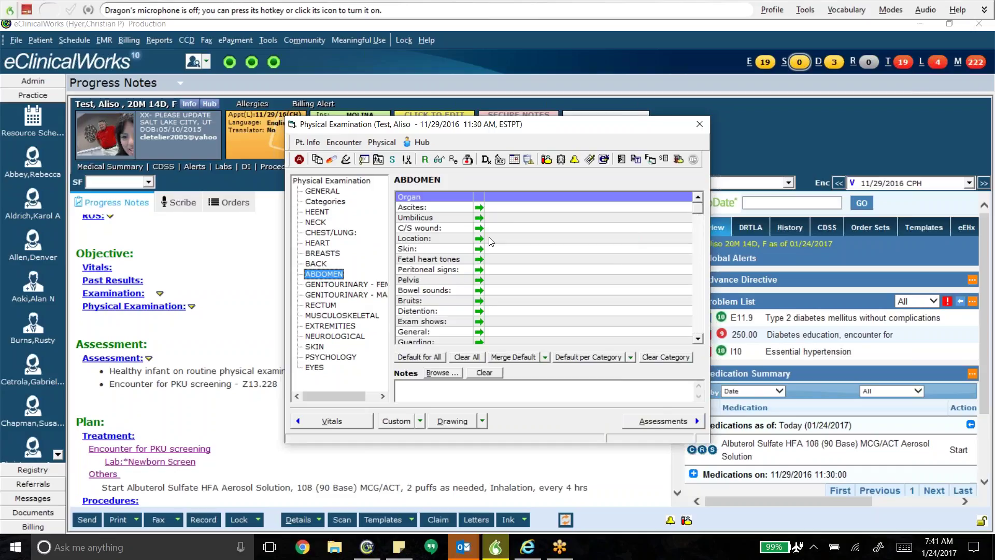
{"action": "left_click", "coordinate": [589, 357]}
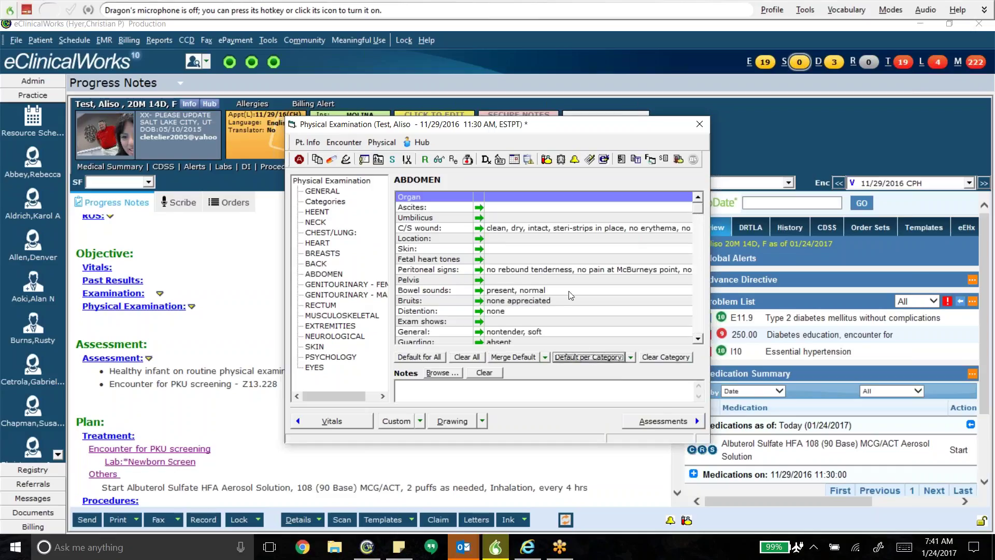
{"action": "left_click", "coordinate": [481, 231]}
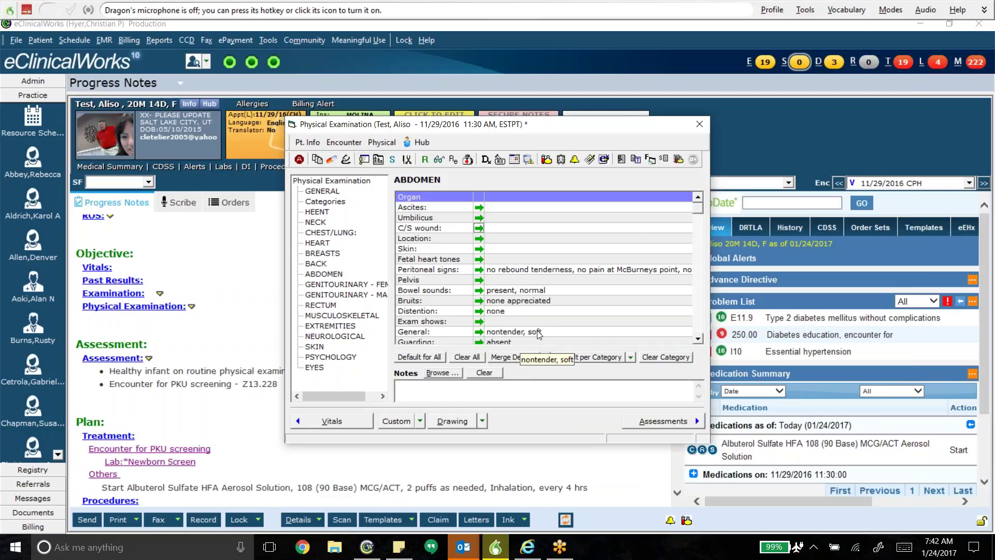
Step: Clear the Fontanelles finding in the HEENT category
{"action": "left_click", "coordinate": [317, 213]}
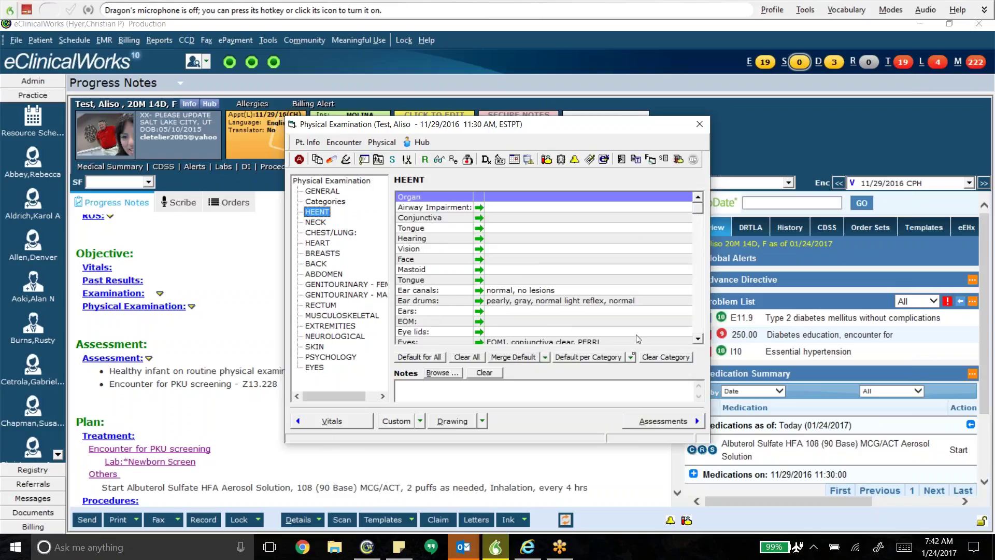
{"action": "left_click", "coordinate": [698, 340]}
{"action": "left_click", "coordinate": [699, 341]}
{"action": "left_click", "coordinate": [698, 341]}
{"action": "left_click", "coordinate": [699, 340]}
{"action": "left_click", "coordinate": [699, 341]}
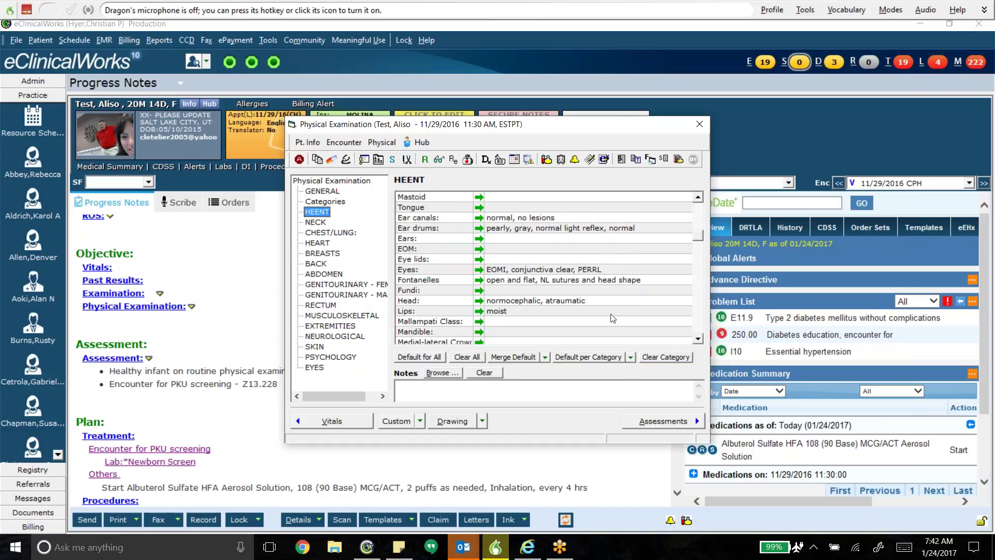
{"action": "left_click", "coordinate": [477, 281]}
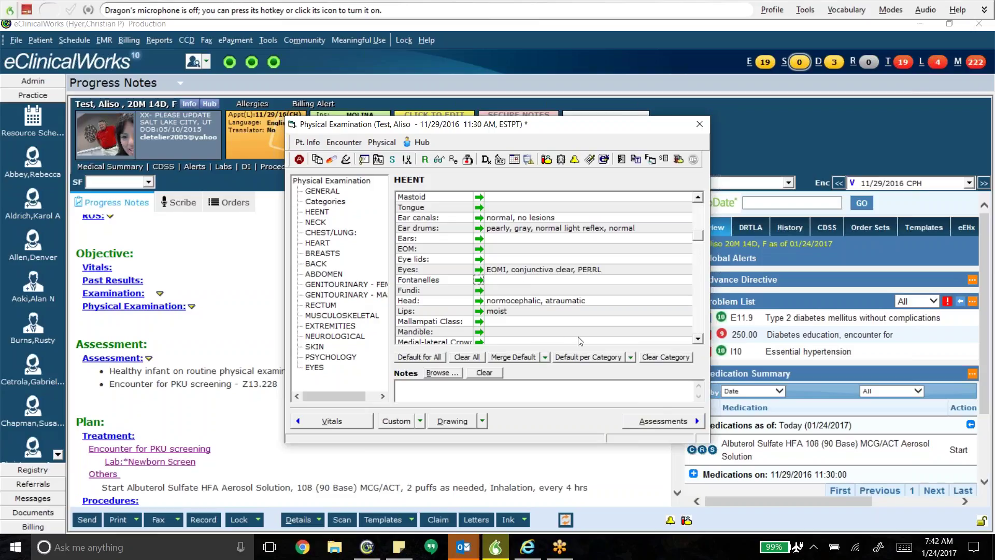
Step: Review the remaining HEENT findings, plus the ABDOMEN and GENITOURINARY - FEMALE categories
{"action": "left_click", "coordinate": [699, 340]}
{"action": "left_click", "coordinate": [698, 340]}
{"action": "left_click", "coordinate": [698, 340]}
{"action": "left_click", "coordinate": [699, 340]}
{"action": "left_click", "coordinate": [699, 340]}
{"action": "left_click", "coordinate": [698, 340]}
{"action": "left_click", "coordinate": [698, 340]}
{"action": "left_click", "coordinate": [695, 339]}
{"action": "left_click", "coordinate": [696, 339]}
{"action": "left_click", "coordinate": [696, 339]}
{"action": "left_click", "coordinate": [695, 339]}
{"action": "left_click", "coordinate": [696, 339]}
{"action": "left_click", "coordinate": [695, 339]}
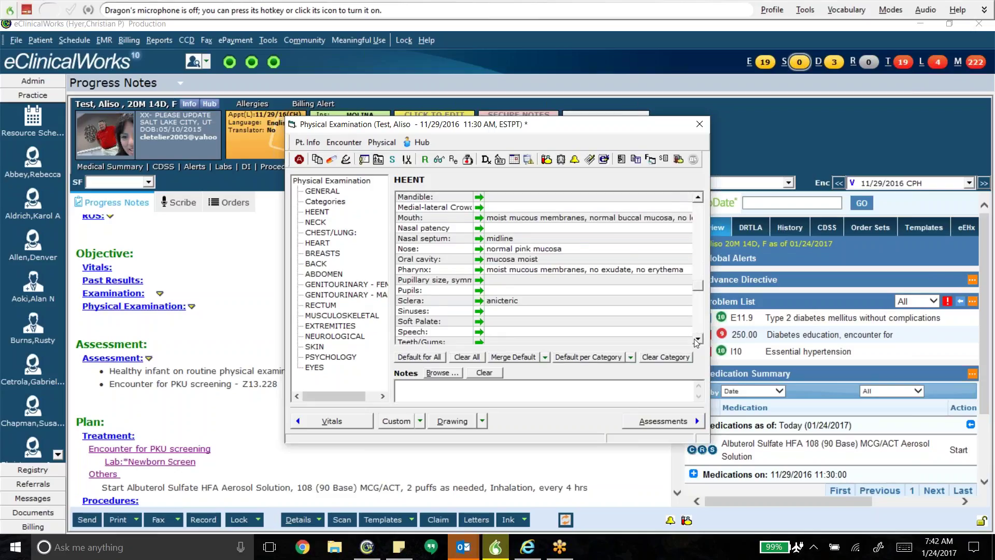
{"action": "left_click", "coordinate": [694, 339]}
{"action": "left_click", "coordinate": [695, 339]}
{"action": "left_click", "coordinate": [695, 339]}
{"action": "left_click", "coordinate": [694, 339]}
{"action": "left_click", "coordinate": [695, 339]}
{"action": "left_click", "coordinate": [695, 338]}
{"action": "left_click", "coordinate": [694, 339]}
{"action": "left_click", "coordinate": [695, 339]}
{"action": "left_click", "coordinate": [694, 339]}
{"action": "left_click", "coordinate": [695, 339]}
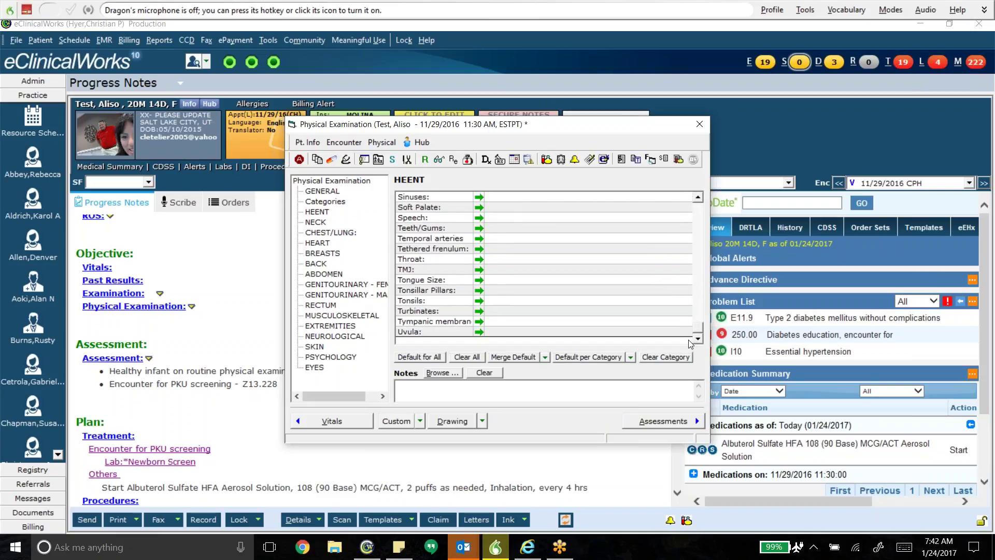
{"action": "left_click_drag", "start_coordinate": [699, 329], "coordinate": [707, 213]}
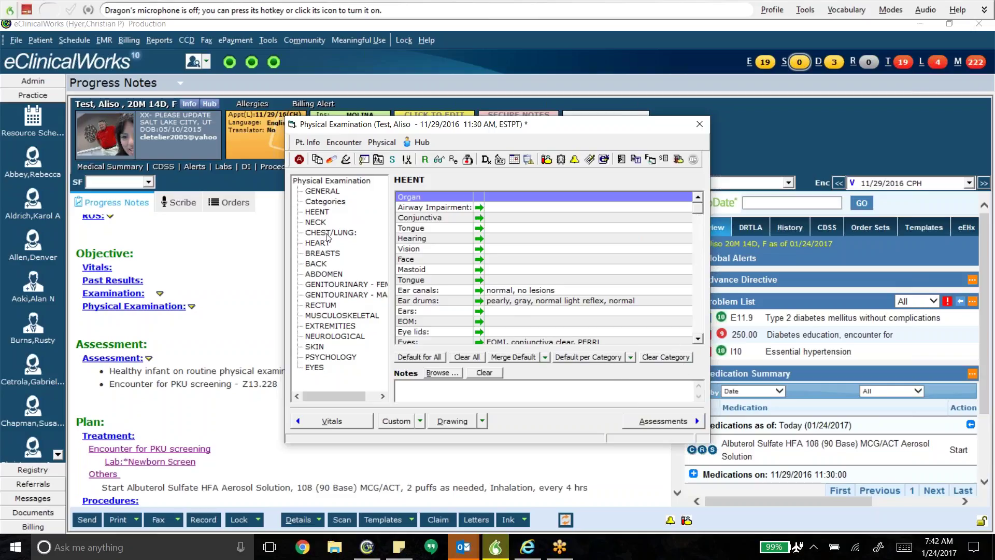
{"action": "left_click", "coordinate": [326, 275]}
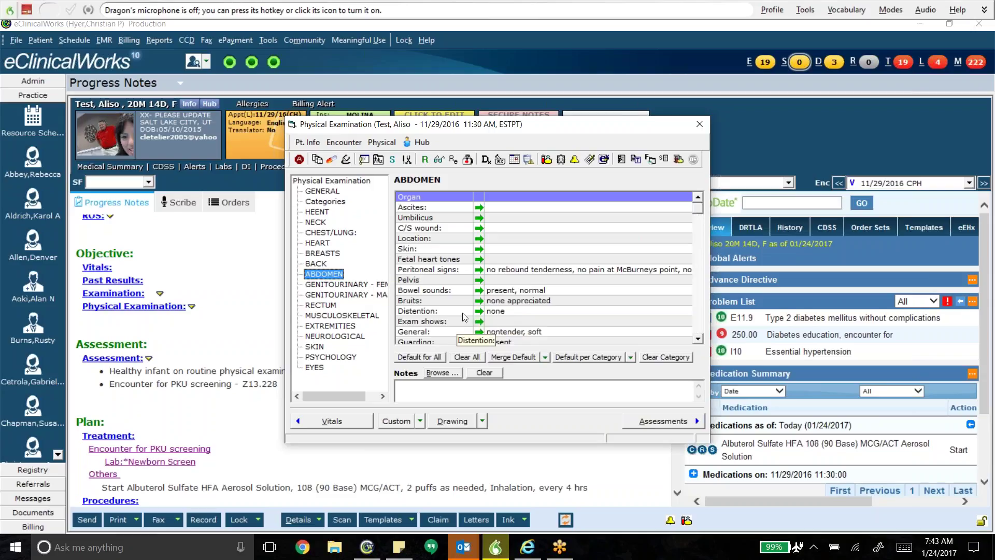
{"action": "left_click", "coordinate": [346, 284]}
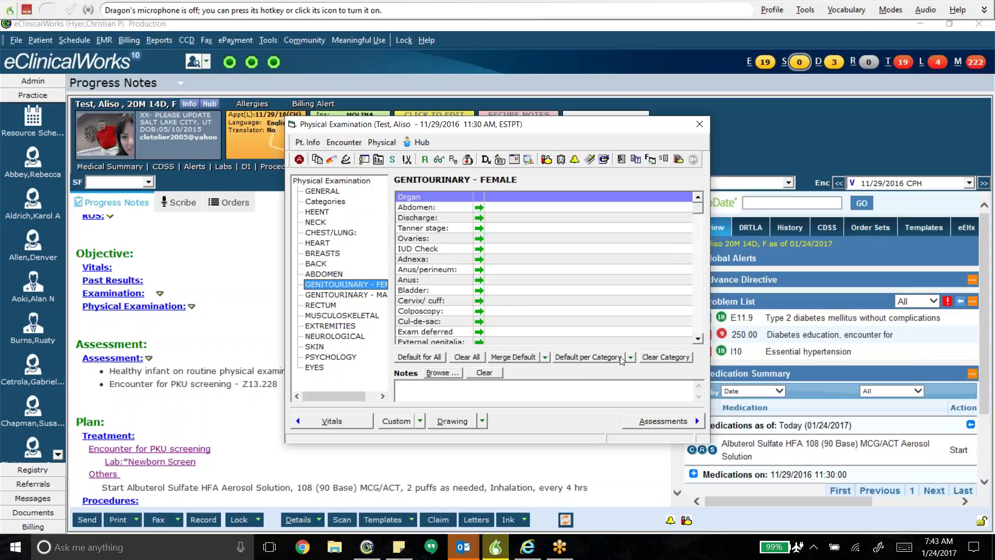
{"action": "left_click", "coordinate": [327, 202]}
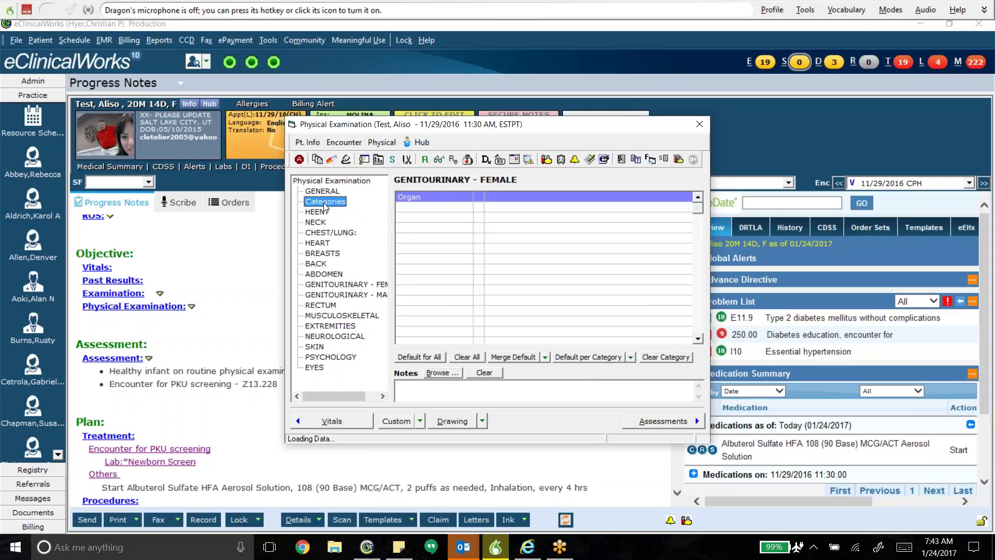
Step: In the GENERAL category, set Ill-appearance to "none" and Appears stated age to "yes"
{"action": "left_click", "coordinate": [323, 191]}
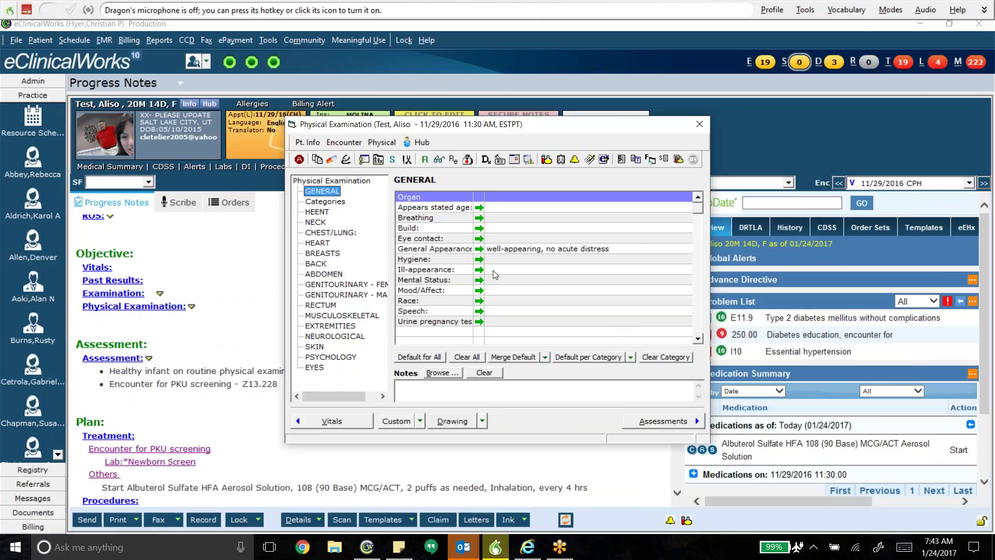
{"action": "left_click", "coordinate": [490, 273]}
{"action": "left_click", "coordinate": [359, 206]}
{"action": "left_click", "coordinate": [495, 396]}
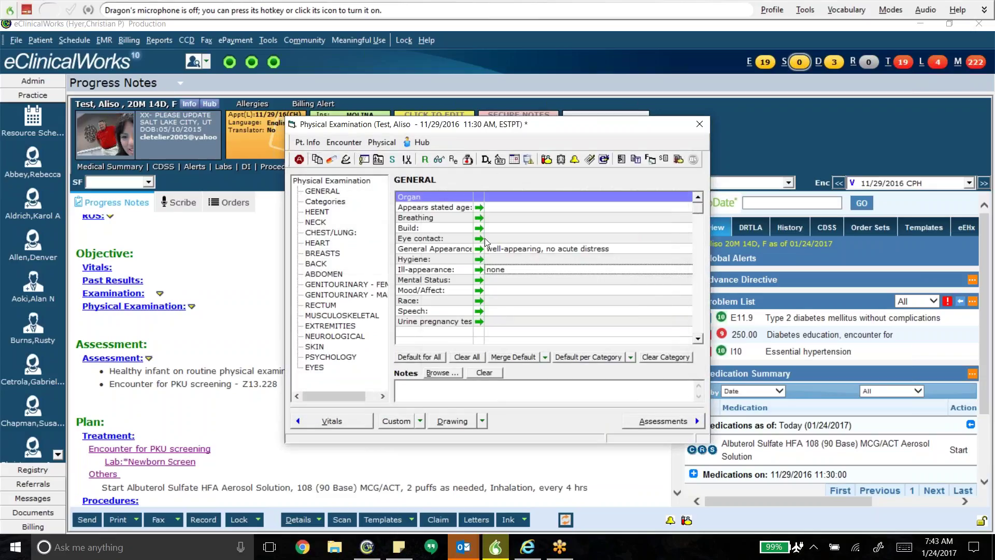
{"action": "left_click", "coordinate": [490, 208]}
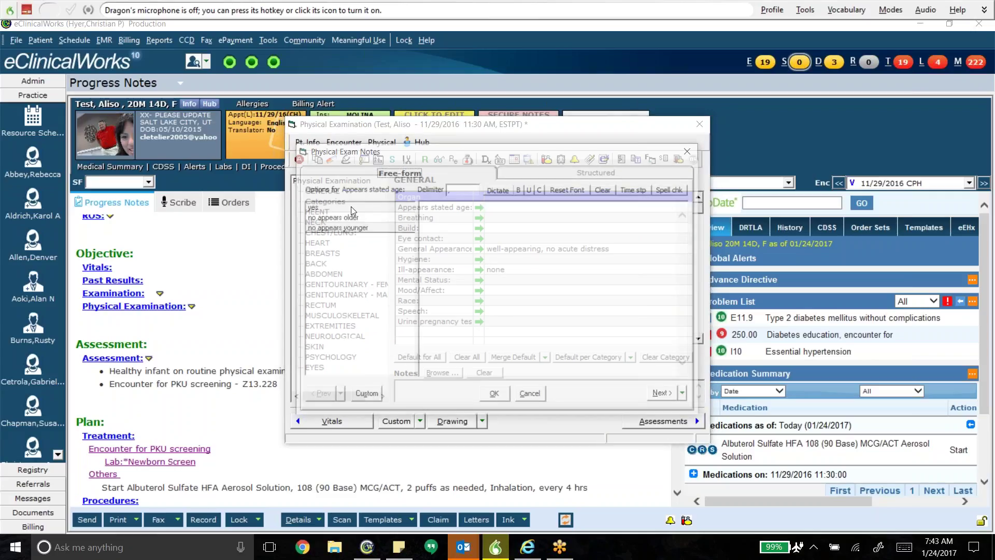
{"action": "left_click", "coordinate": [350, 206]}
{"action": "left_click", "coordinate": [496, 400]}
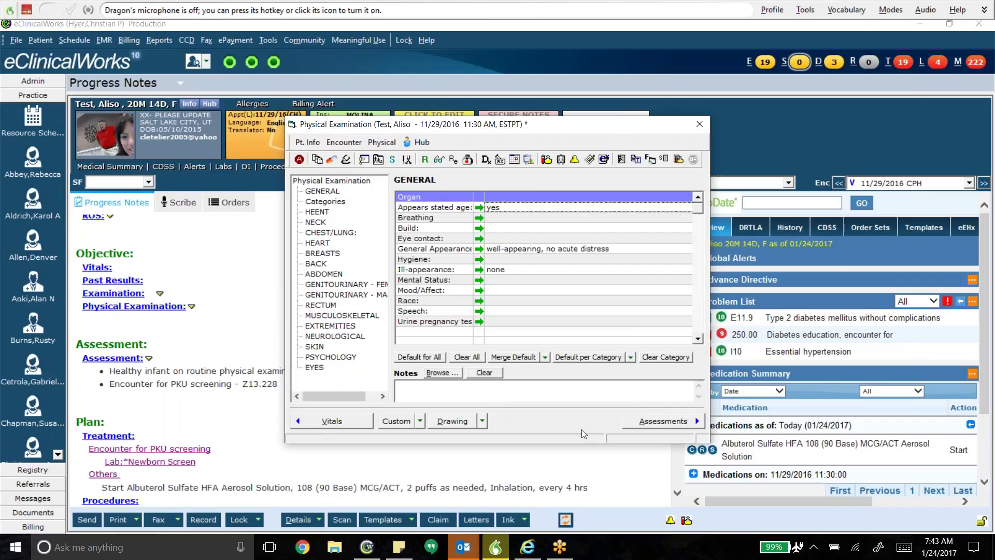
Step: Save the current GENERAL findings as a category default named "CH normal extended general"
{"action": "left_click", "coordinate": [632, 358]}
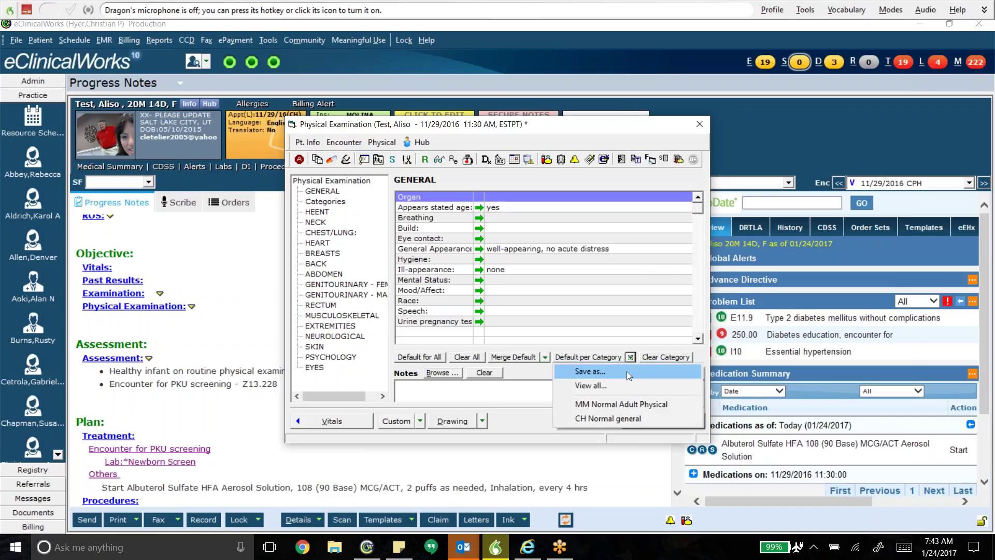
{"action": "left_click", "coordinate": [626, 372]}
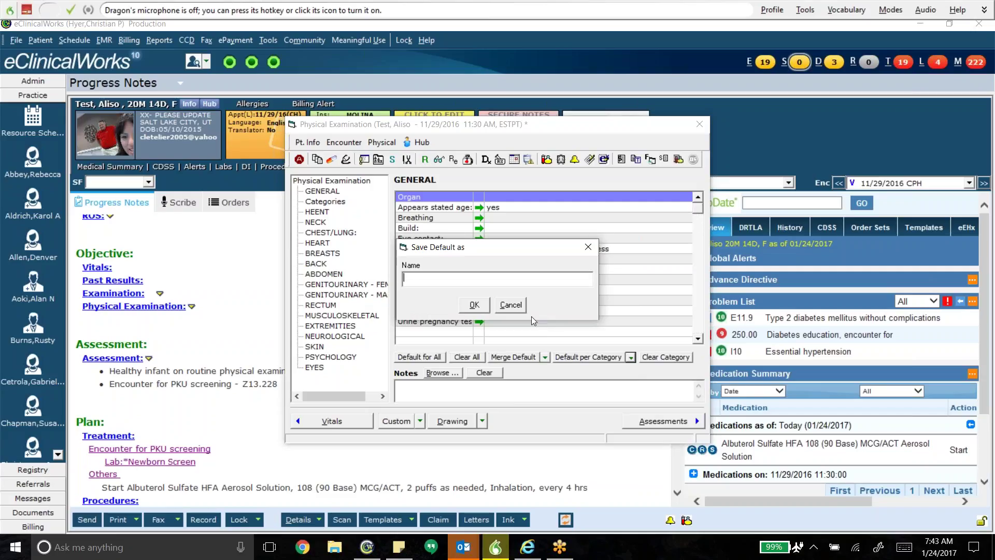
{"action": "type", "text": "CH normal extended general"}
{"action": "left_click", "coordinate": [474, 305]}
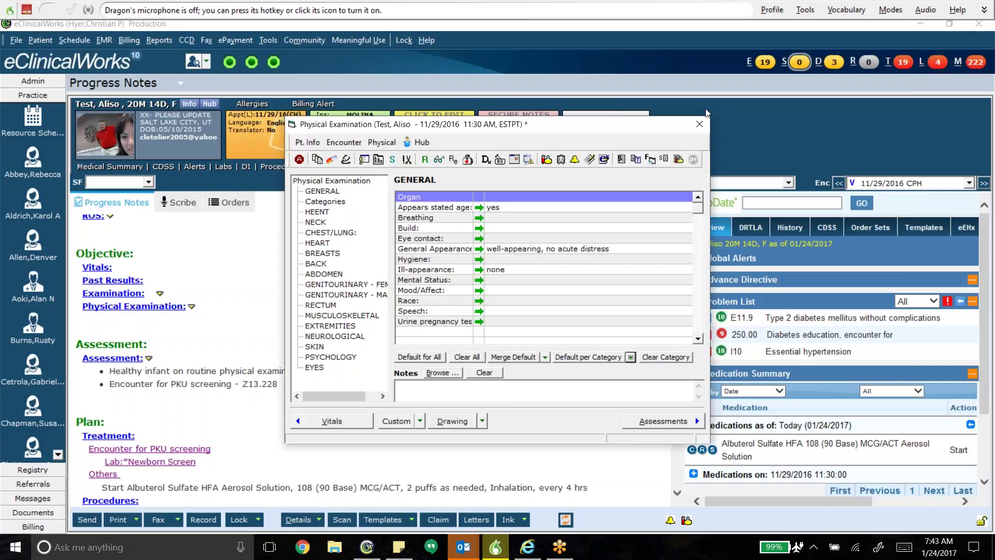
Step: Close and reopen the physical examination, then clear all findings in the GENERAL category
{"action": "left_click", "coordinate": [699, 124]}
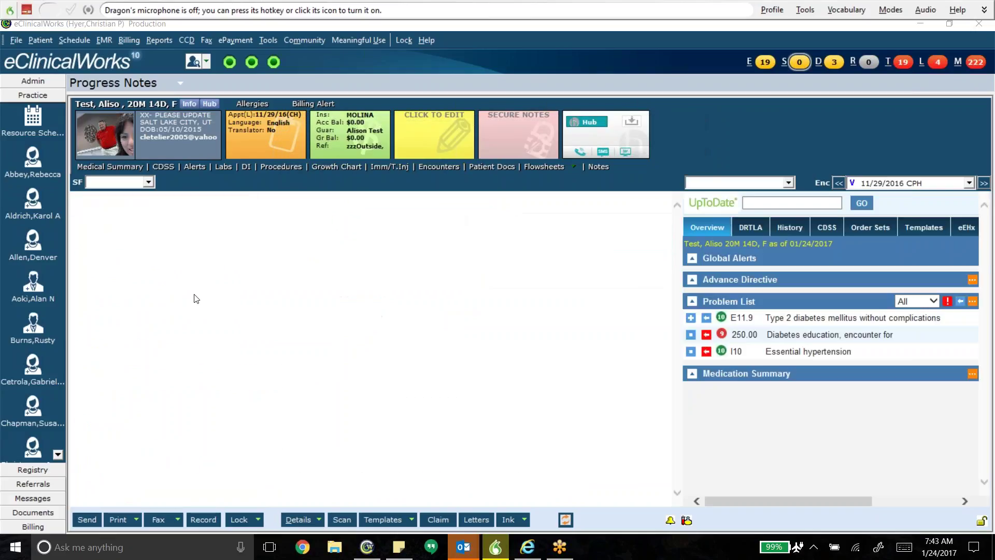
{"action": "left_click", "coordinate": [173, 310]}
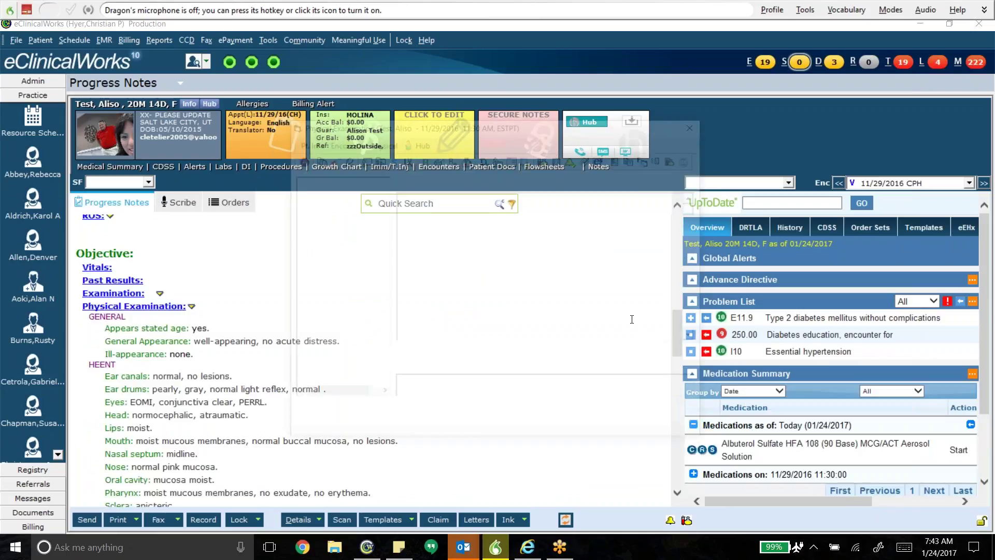
{"action": "left_click", "coordinate": [661, 358]}
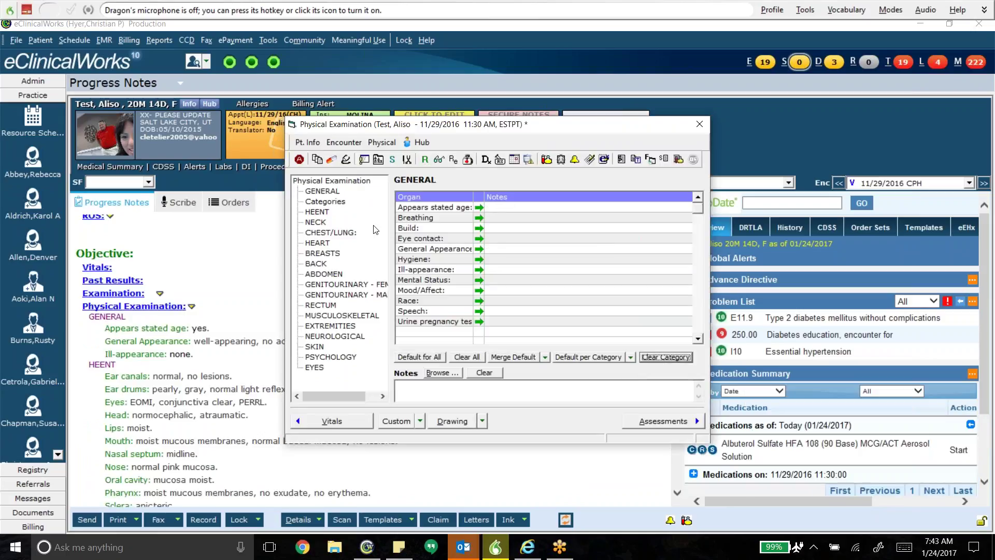
Step: Apply the saved category default "CH normal extended general" to the GENERAL category
{"action": "left_click", "coordinate": [324, 191]}
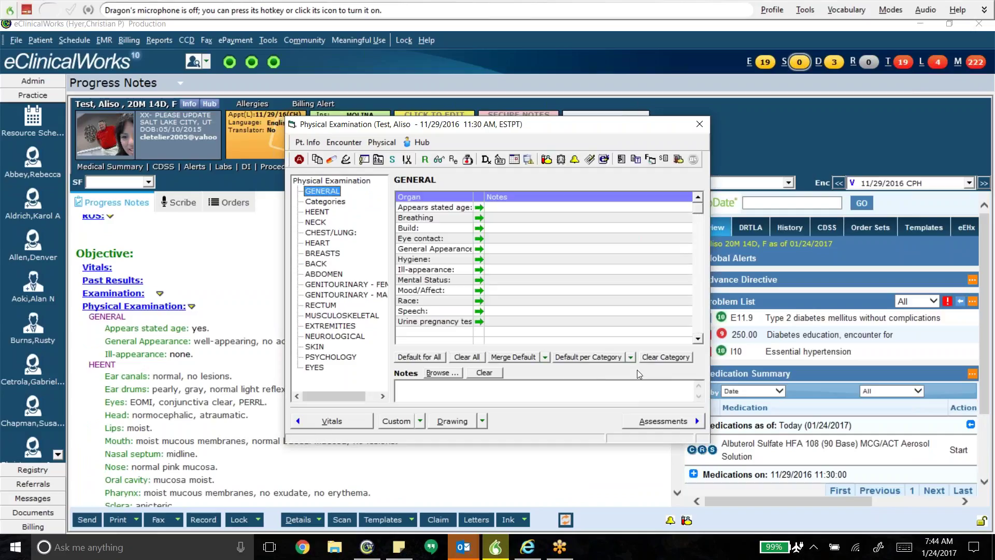
{"action": "left_click", "coordinate": [632, 356]}
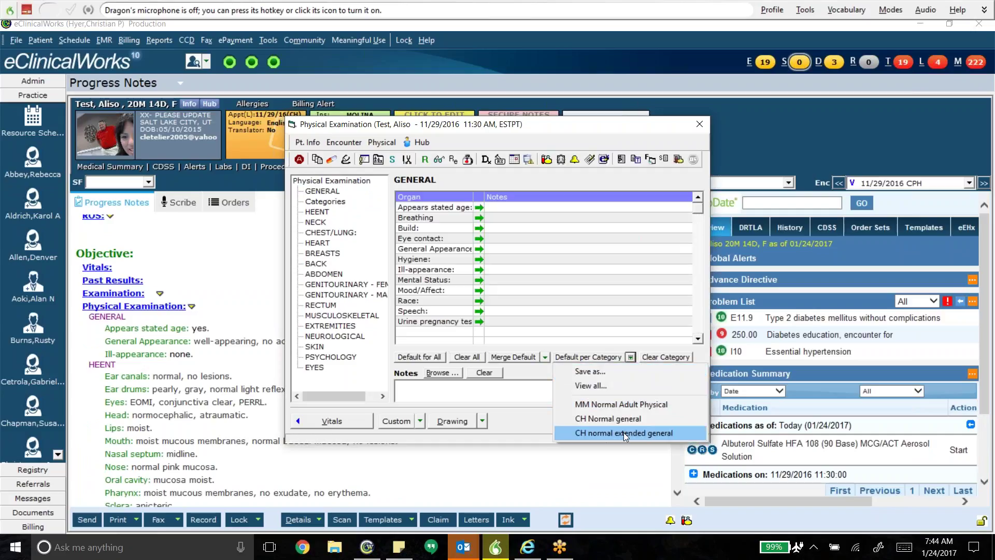
{"action": "left_click", "coordinate": [668, 433]}
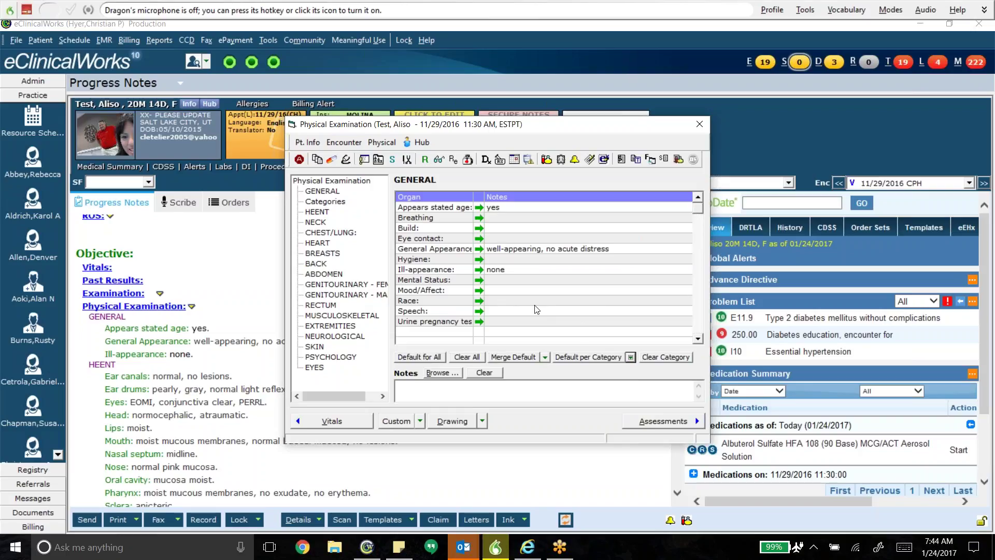
Step: Apply the category default "CH Normal Back (strength, sensation, SLR, reflexes)" to the BACK category
{"action": "left_click", "coordinate": [322, 266]}
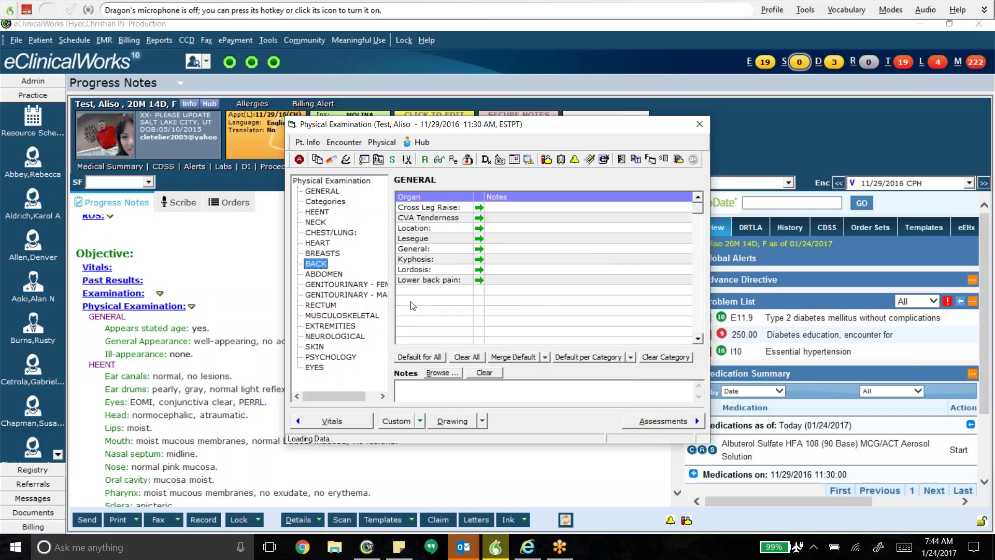
{"action": "left_click", "coordinate": [323, 253]}
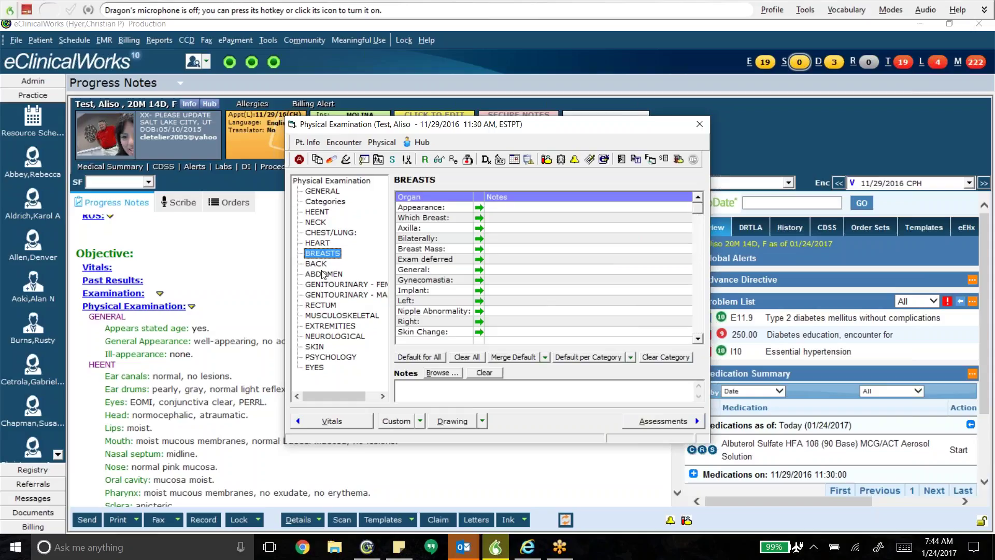
{"action": "left_click", "coordinate": [321, 264]}
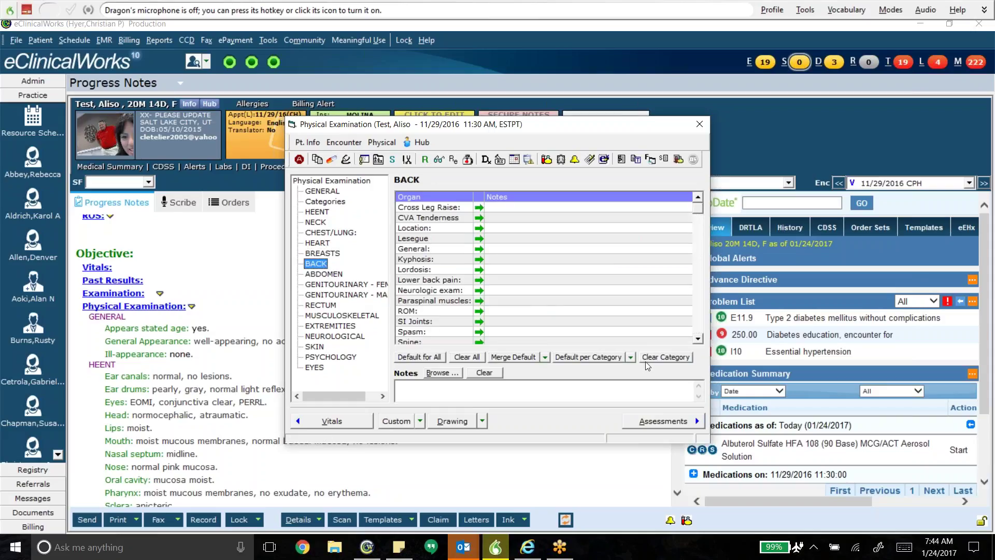
{"action": "left_click", "coordinate": [631, 357]}
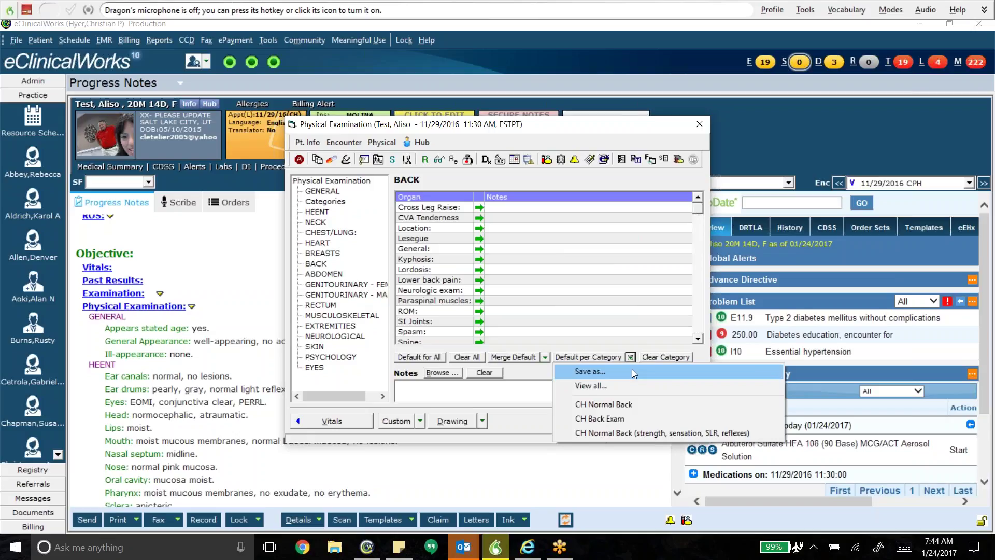
{"action": "left_click", "coordinate": [671, 436]}
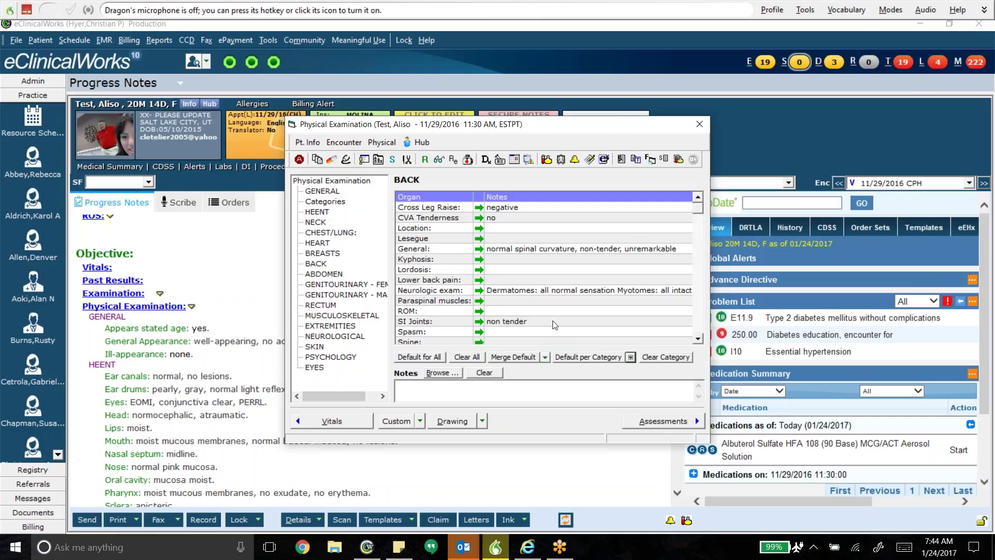
Step: Review the BACK findings filled in by the default, from Cross Leg Raise through Tenderness
{"action": "left_click", "coordinate": [697, 341]}
{"action": "left_click", "coordinate": [697, 341]}
{"action": "left_click", "coordinate": [697, 341]}
{"action": "left_click", "coordinate": [697, 340]}
{"action": "left_click", "coordinate": [698, 341]}
{"action": "left_click", "coordinate": [698, 340]}
{"action": "left_click", "coordinate": [698, 341]}
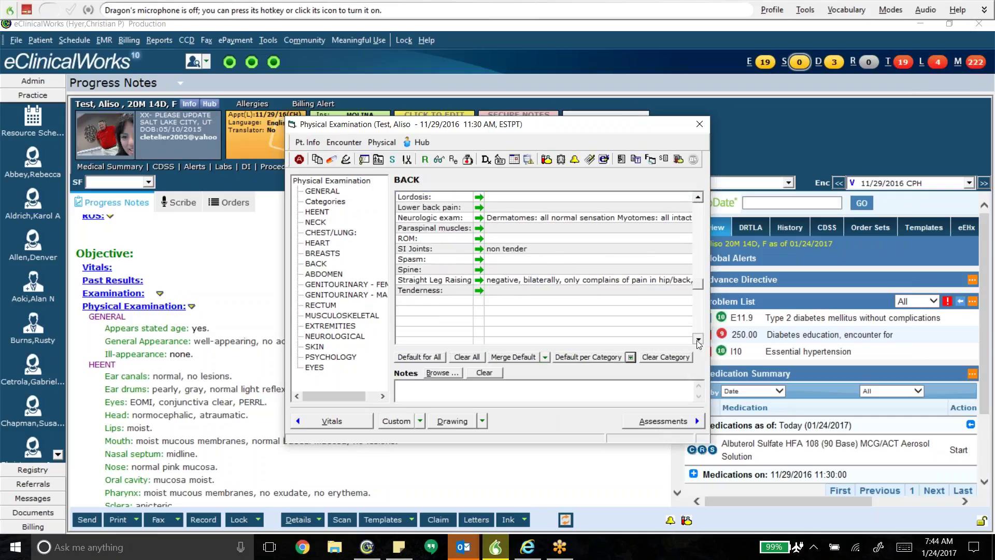
{"action": "left_click", "coordinate": [699, 199]}
{"action": "left_click", "coordinate": [700, 200]}
{"action": "left_click", "coordinate": [699, 199]}
{"action": "left_click", "coordinate": [699, 199]}
{"action": "left_click", "coordinate": [699, 199]}
{"action": "left_click", "coordinate": [699, 199]}
{"action": "left_click", "coordinate": [699, 199]}
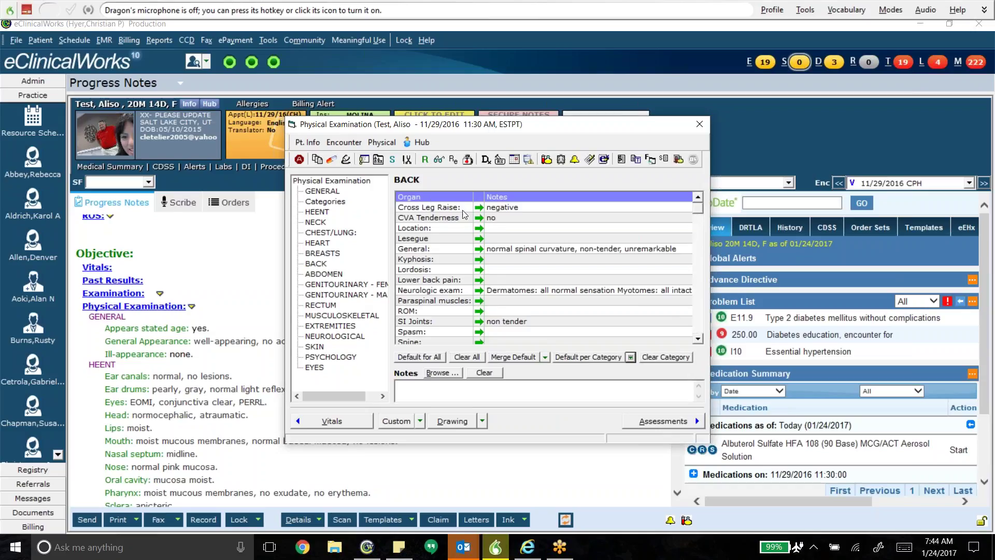
{"action": "left_click", "coordinate": [698, 339]}
{"action": "left_click", "coordinate": [698, 338]}
{"action": "left_click", "coordinate": [698, 339]}
{"action": "left_click", "coordinate": [698, 338]}
{"action": "left_click", "coordinate": [698, 339]}
{"action": "left_click", "coordinate": [698, 197]}
{"action": "left_click", "coordinate": [698, 197]}
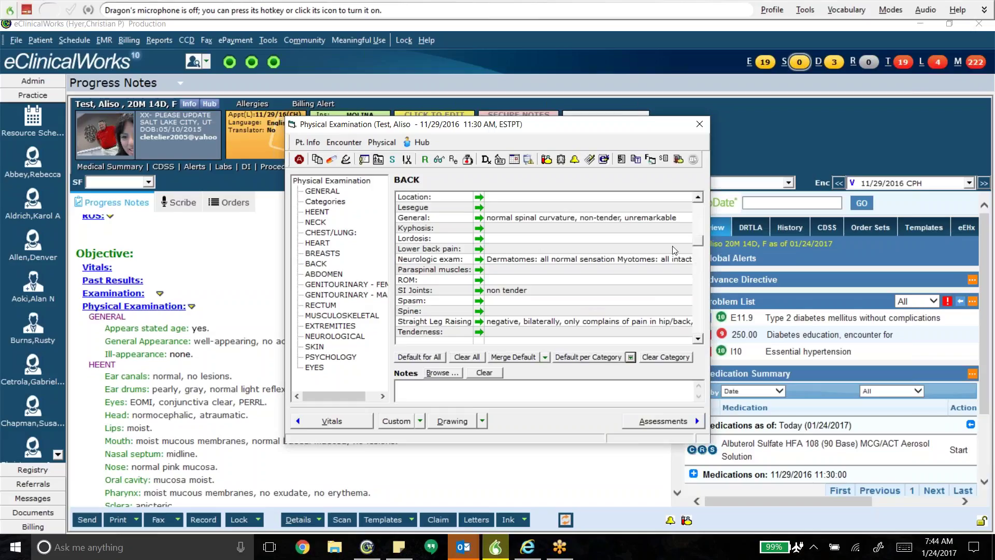
Step: Overwrite the BACK findings with the category default "CH Normal Back"
{"action": "left_click", "coordinate": [630, 356]}
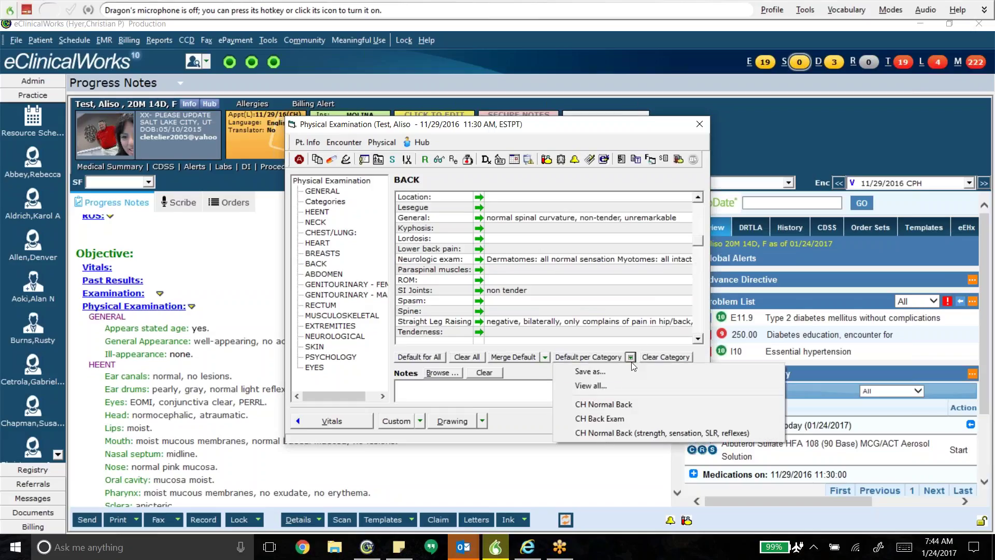
{"action": "left_click", "coordinate": [620, 406]}
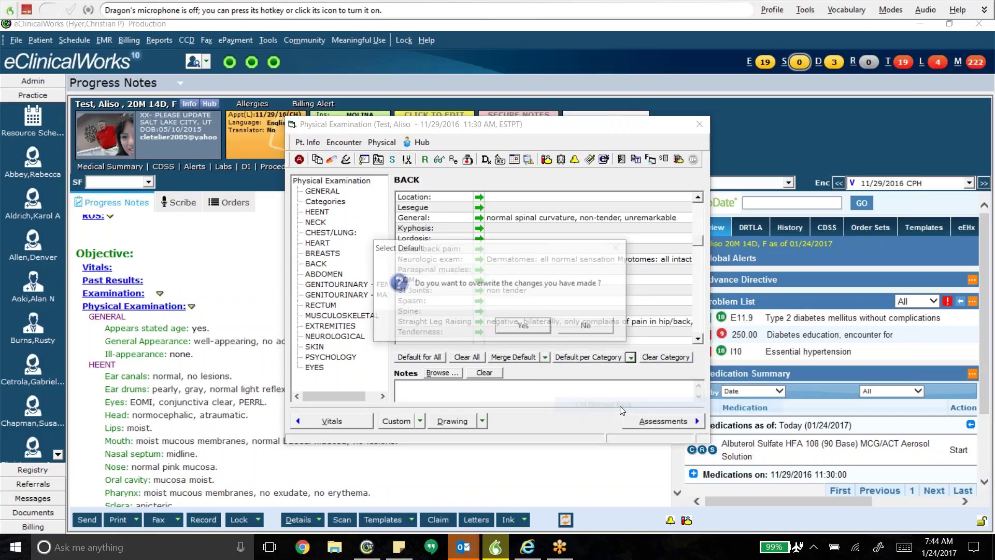
{"action": "left_click", "coordinate": [525, 325]}
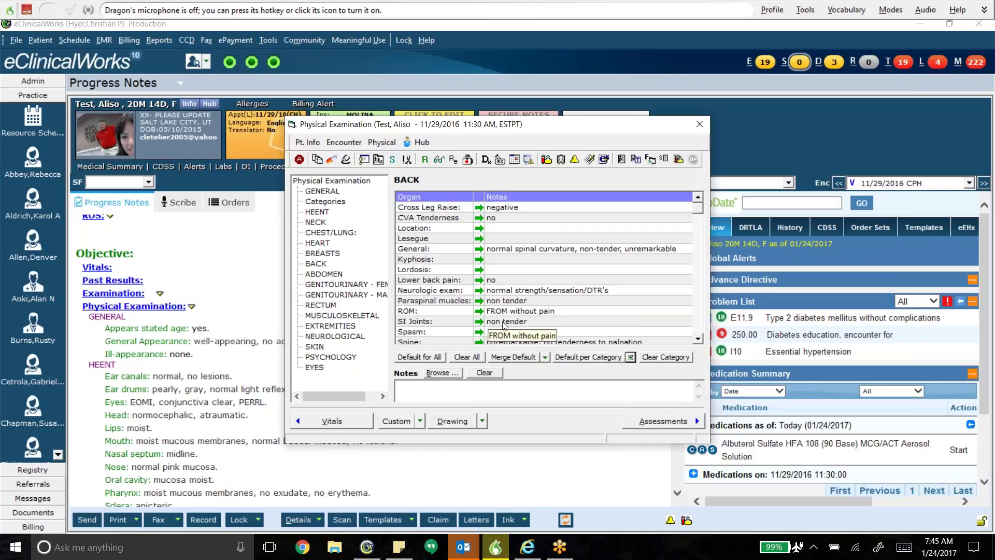
Step: Clear the Straight Leg Raising finding in the BACK category
{"action": "left_click", "coordinate": [698, 340]}
{"action": "left_click", "coordinate": [698, 340]}
{"action": "left_click", "coordinate": [698, 340]}
{"action": "left_click", "coordinate": [698, 340]}
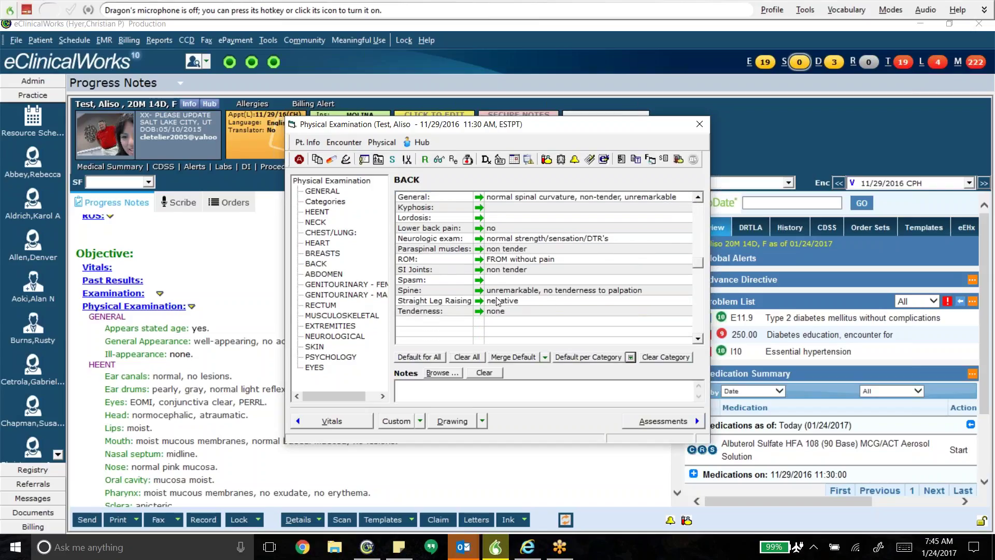
{"action": "left_click", "coordinate": [478, 303]}
{"action": "left_click", "coordinate": [699, 210]}
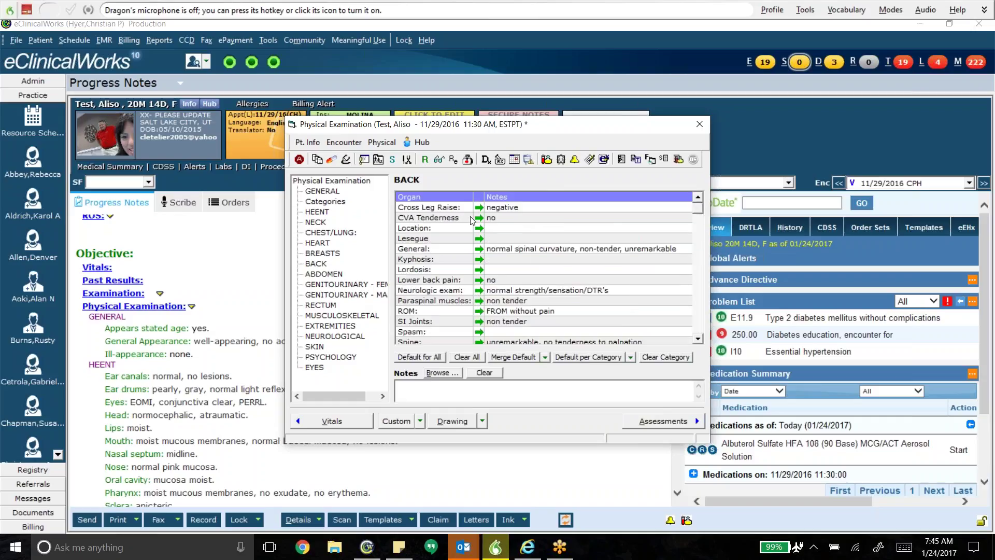
Step: Replace the BACK category's Paraspinal muscles finding with "tender, palpable spasm, right, left"
{"action": "left_click", "coordinate": [698, 340]}
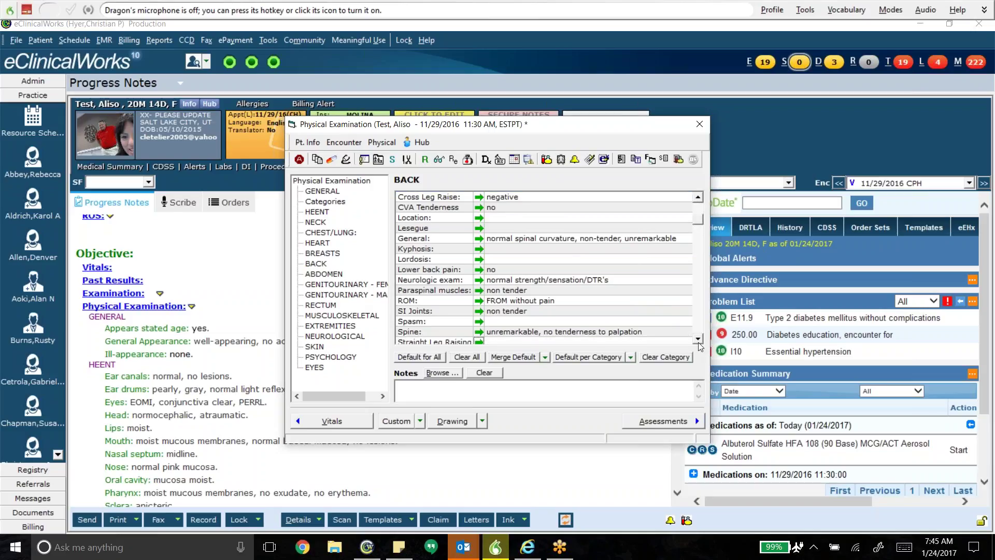
{"action": "left_click", "coordinate": [521, 290]}
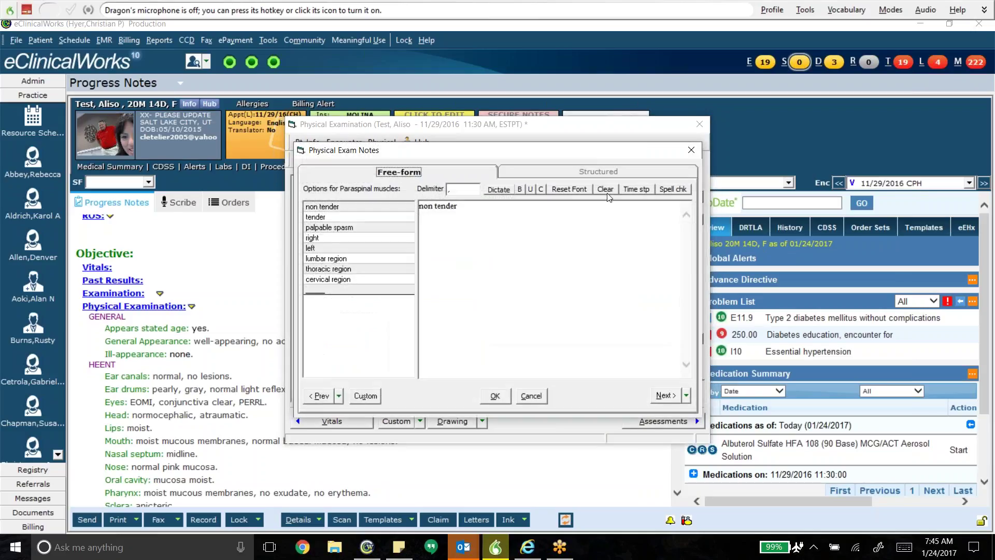
{"action": "left_click", "coordinate": [605, 190]}
{"action": "left_click", "coordinate": [361, 217]}
{"action": "left_click", "coordinate": [362, 229]}
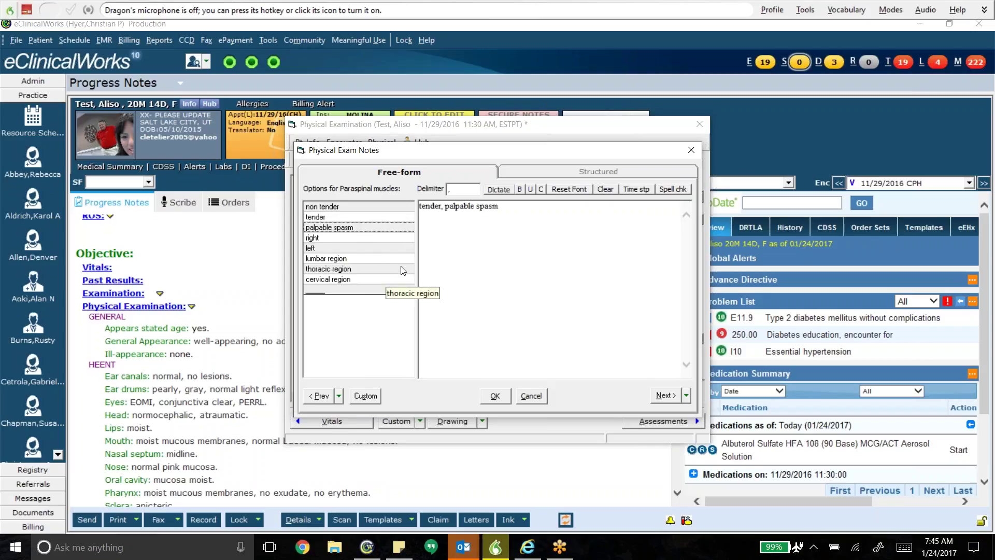
{"action": "left_click", "coordinate": [354, 239]}
{"action": "left_click", "coordinate": [354, 247]}
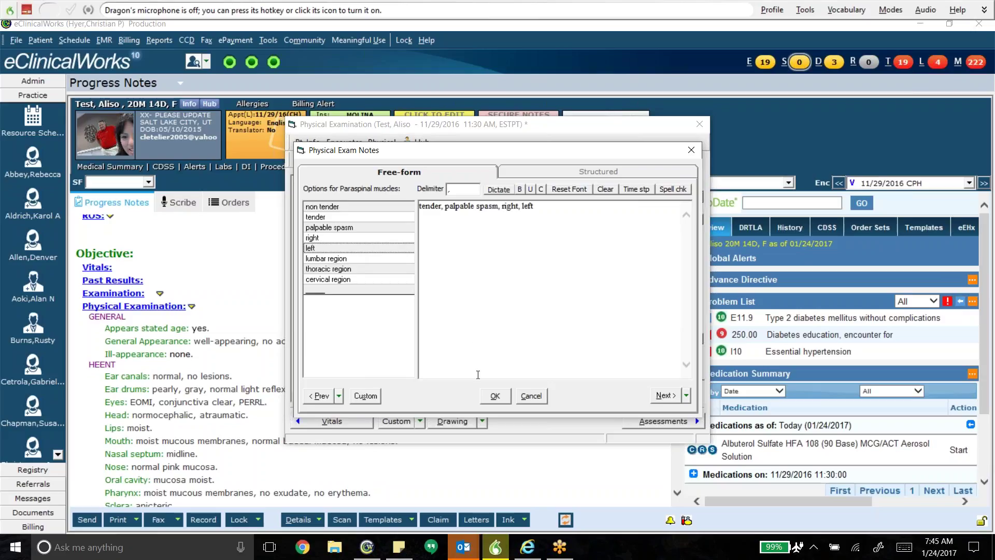
{"action": "left_click", "coordinate": [490, 395]}
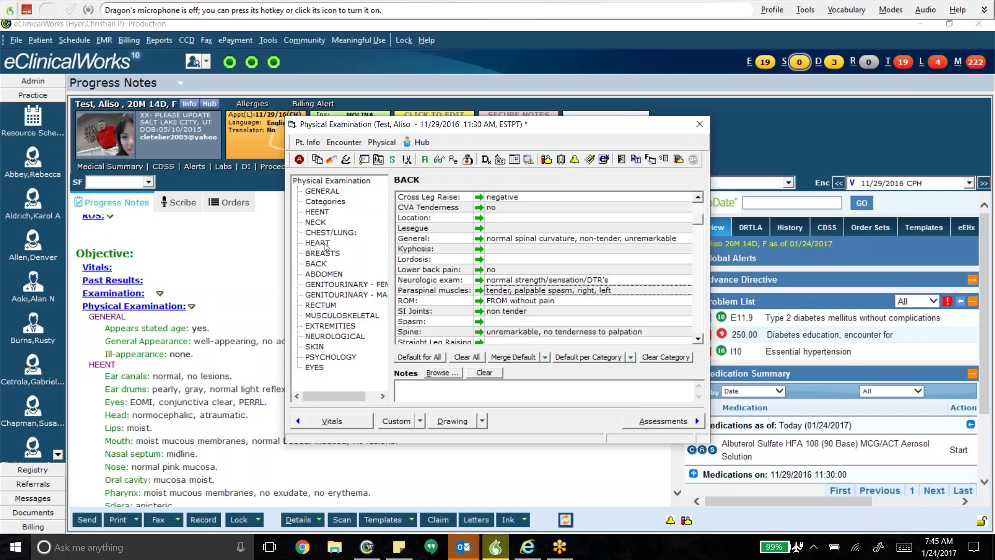
Step: Apply the category default "CH In depth normal neuro" to the NEUROLOGICAL category
{"action": "left_click", "coordinate": [337, 336]}
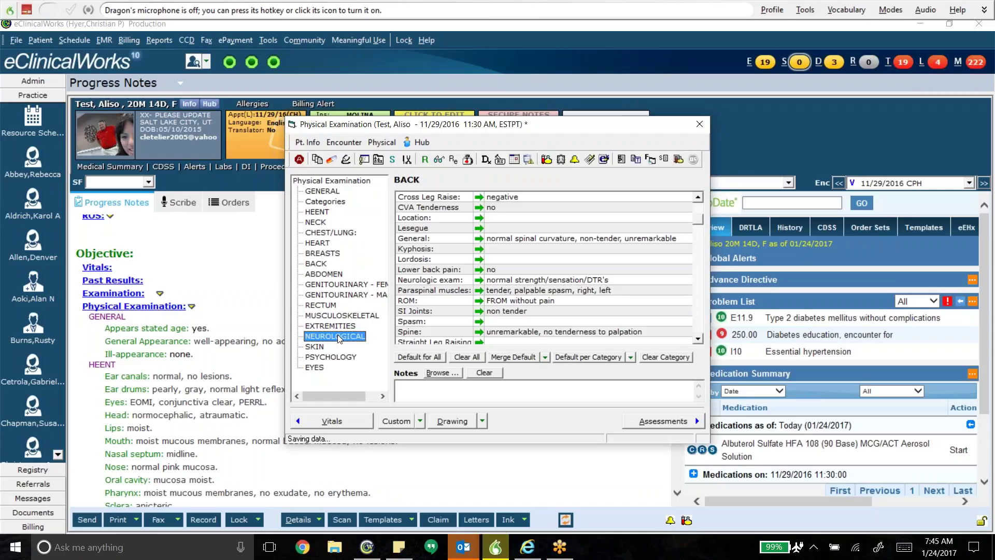
{"action": "left_click", "coordinate": [631, 358]}
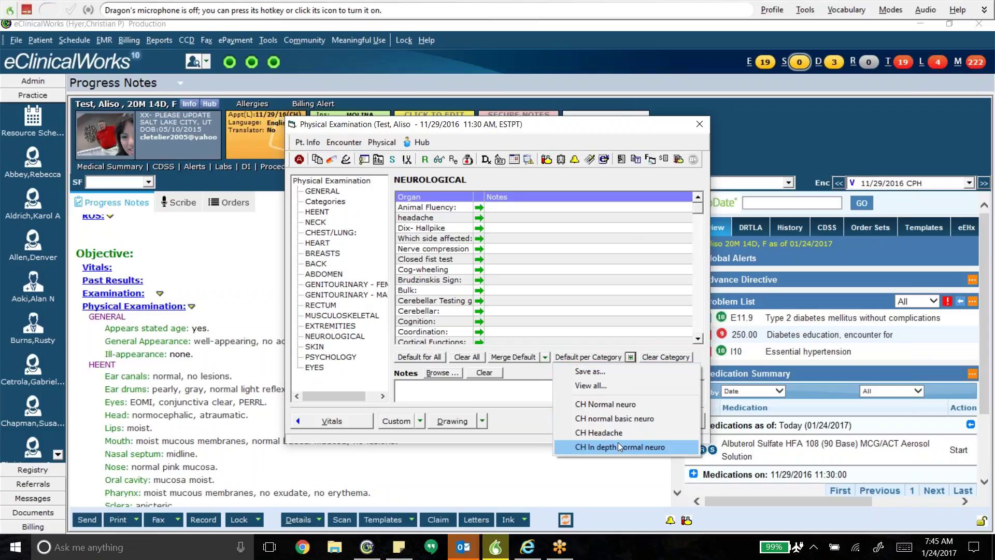
{"action": "left_click", "coordinate": [618, 447]}
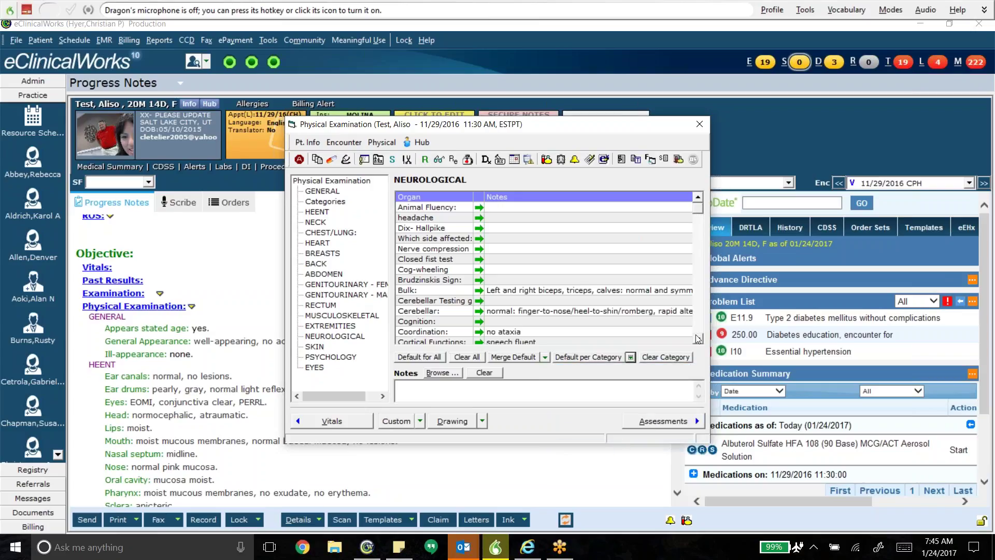
{"action": "left_click", "coordinate": [631, 357]}
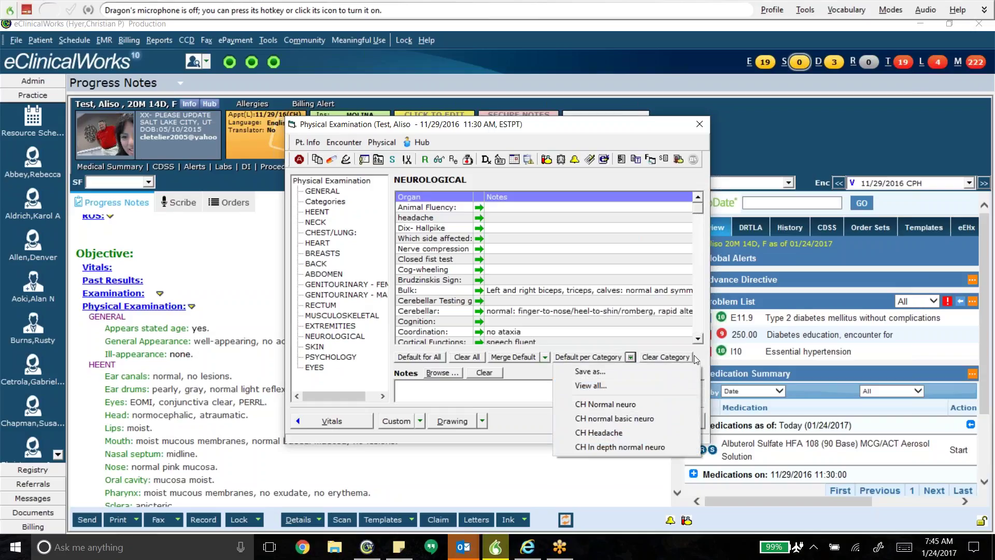
{"action": "left_click", "coordinate": [678, 334]}
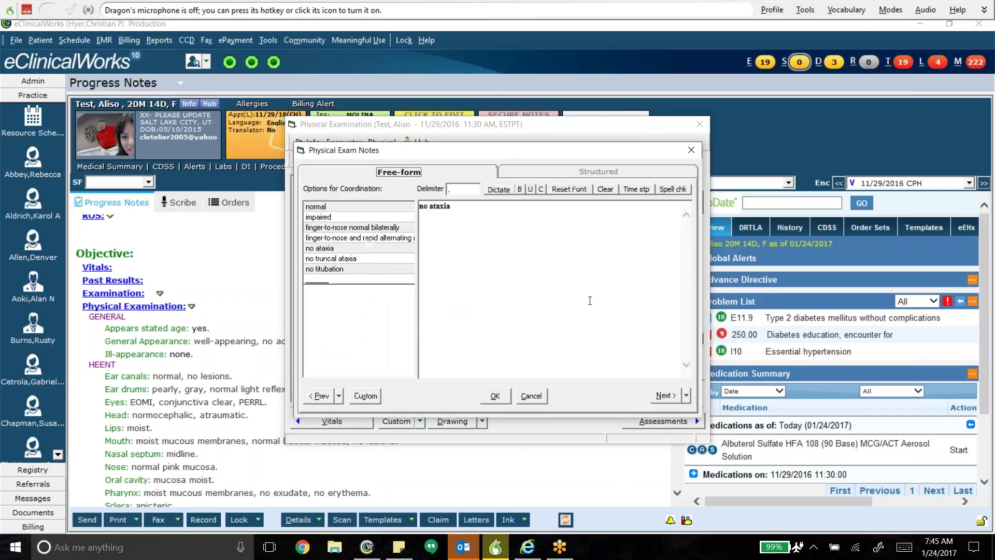
{"action": "left_click", "coordinate": [495, 396]}
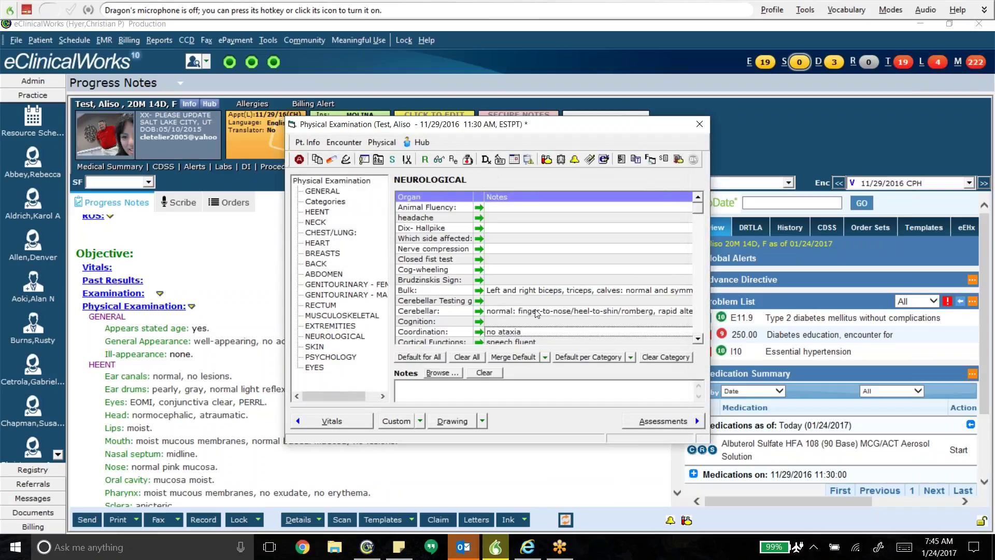
Step: Examine the findings filled in across the NEUROLOGICAL category, including Bulk, Cerebellar, Gait, Motor and Reflexes
{"action": "scroll", "coordinate": [698, 340], "scroll_direction": "down", "scroll_amount": 2}
{"action": "left_click", "coordinate": [698, 340]}
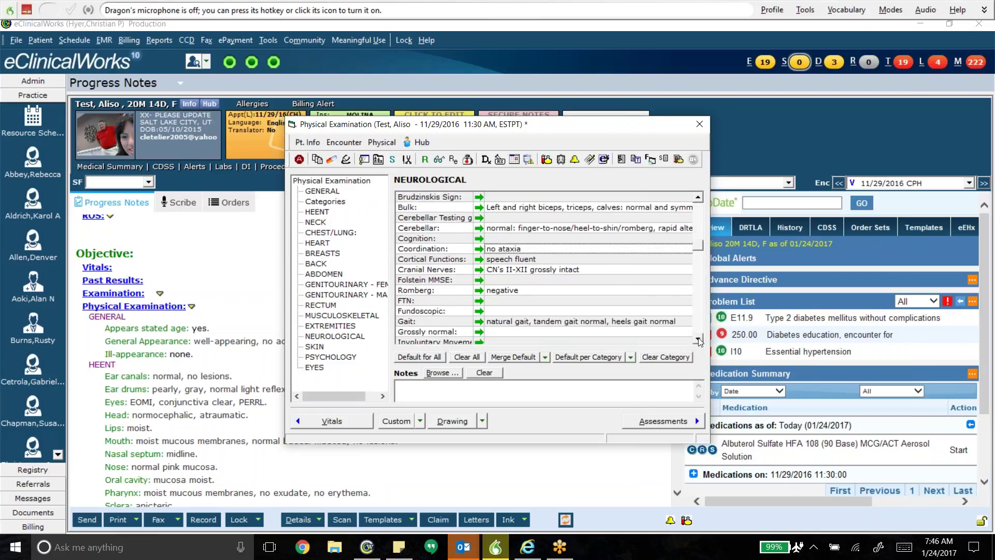
{"action": "scroll", "coordinate": [698, 340], "scroll_direction": "down", "scroll_amount": 3}
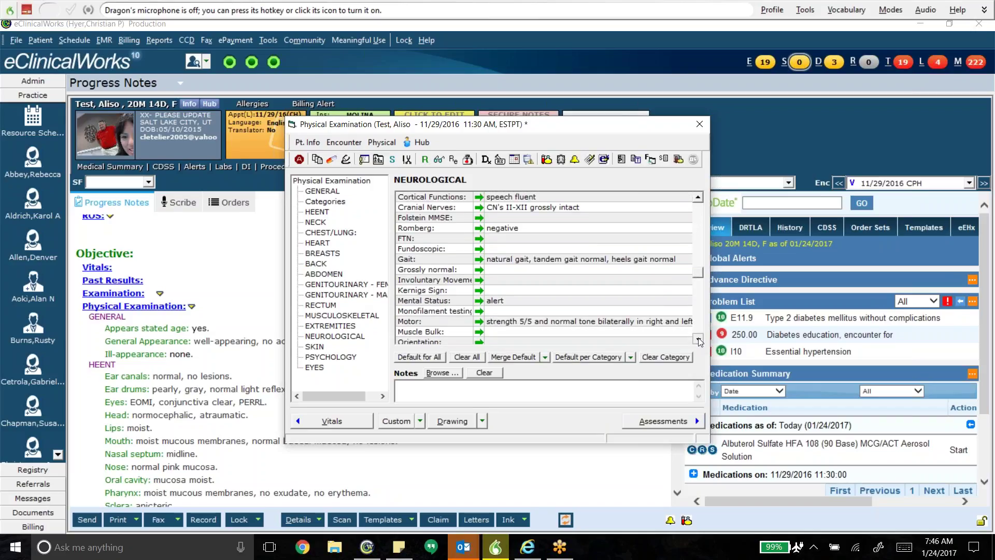
{"action": "scroll", "coordinate": [698, 340], "scroll_direction": "down", "scroll_amount": 2}
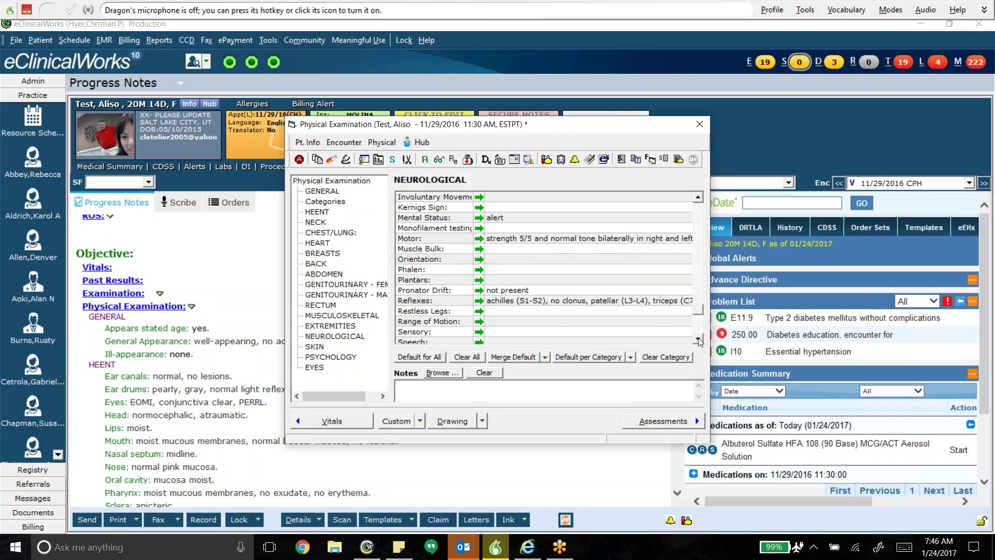
{"action": "scroll", "coordinate": [698, 341], "scroll_direction": "down", "scroll_amount": 1}
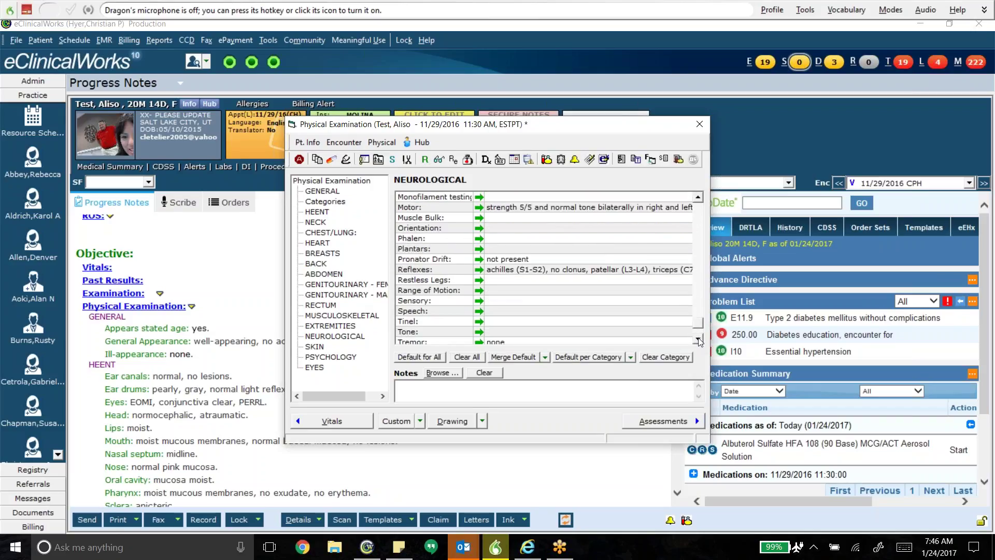
{"action": "scroll", "coordinate": [700, 204], "scroll_direction": "up", "scroll_amount": 5}
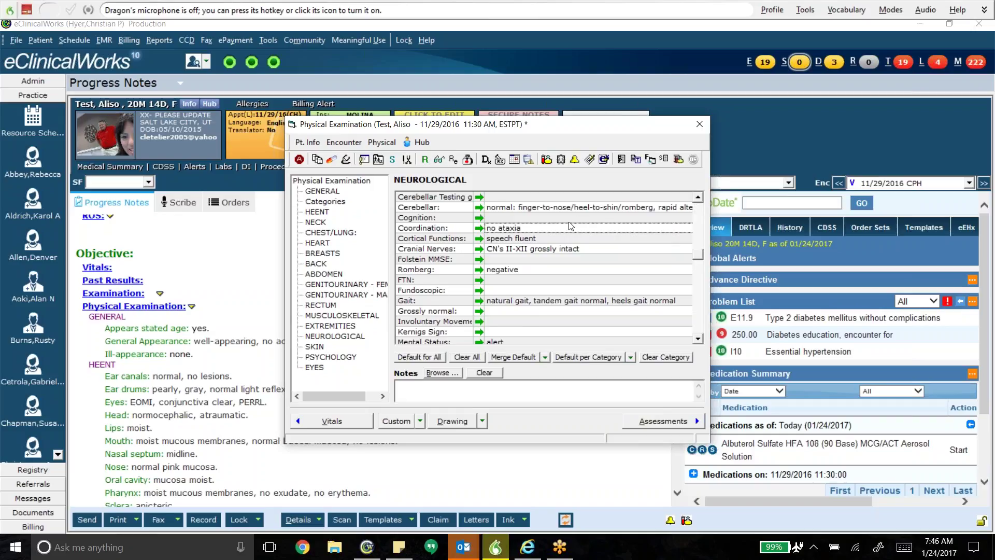
{"action": "left_click", "coordinate": [698, 198]}
{"action": "double_click", "coordinate": [698, 198]}
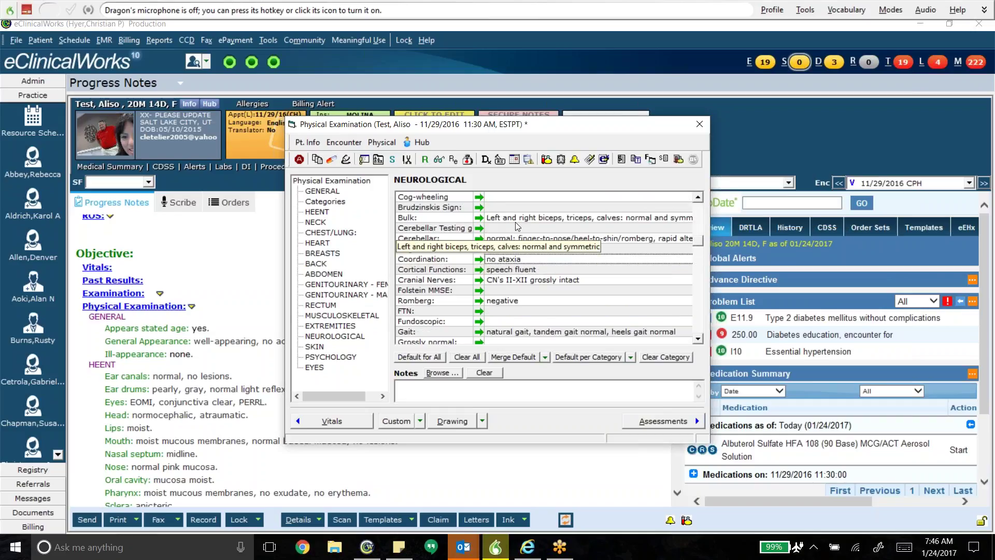
{"action": "double_click", "coordinate": [699, 199]}
{"action": "double_click", "coordinate": [698, 198]}
{"action": "double_click", "coordinate": [698, 198]}
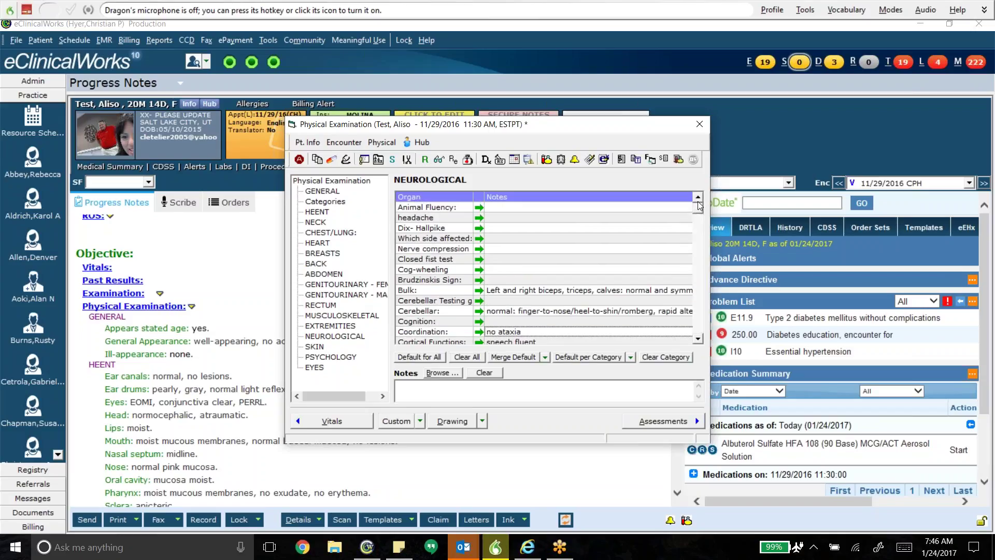
{"action": "left_click", "coordinate": [699, 341]}
{"action": "left_click", "coordinate": [699, 342]}
{"action": "left_click", "coordinate": [700, 341]}
{"action": "left_click", "coordinate": [700, 341]}
{"action": "left_click", "coordinate": [699, 342]}
{"action": "left_click", "coordinate": [699, 342]}
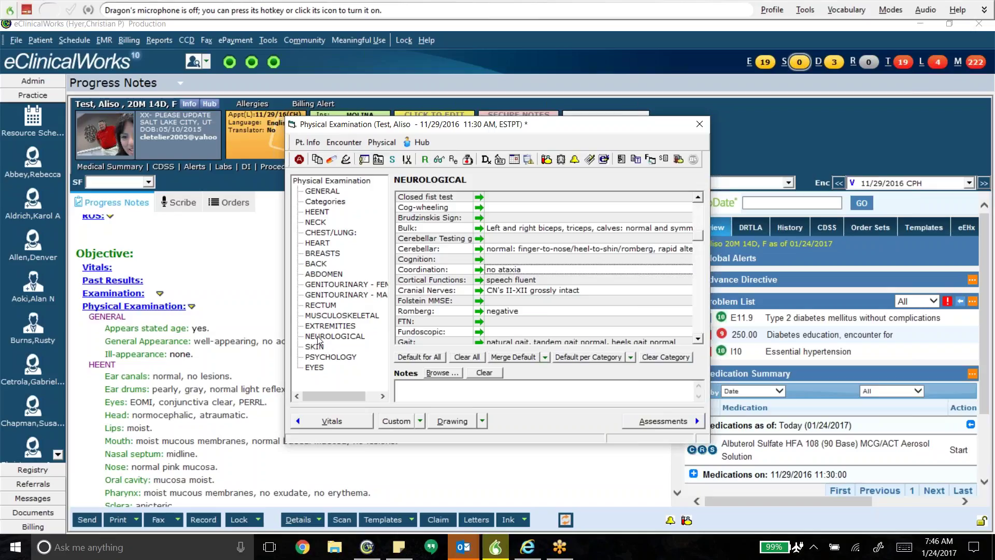
Step: Apply the category default "CH Right Knee Exam" to the MUSCULOSKELETAL category and check the filled-in findings
{"action": "left_click", "coordinate": [358, 315]}
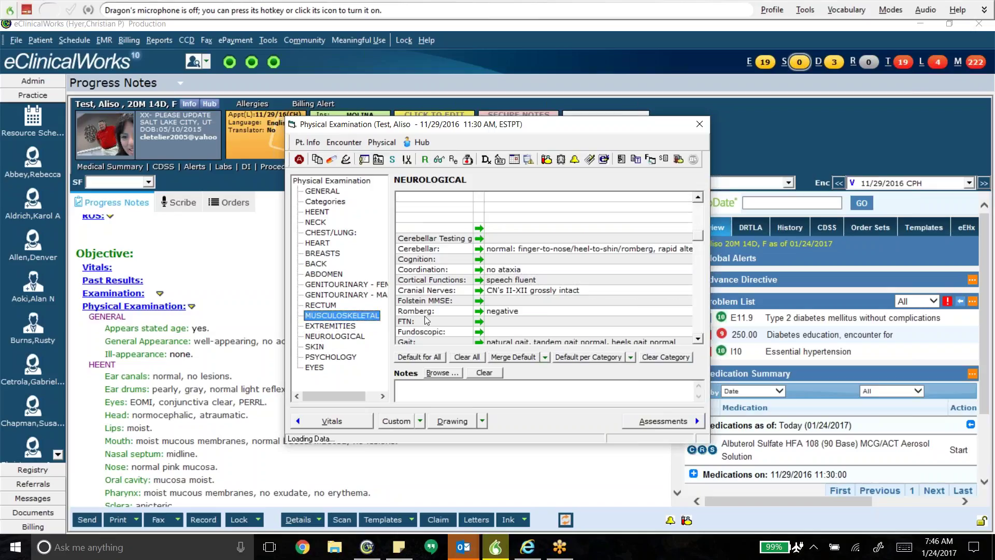
{"action": "left_click", "coordinate": [631, 358]}
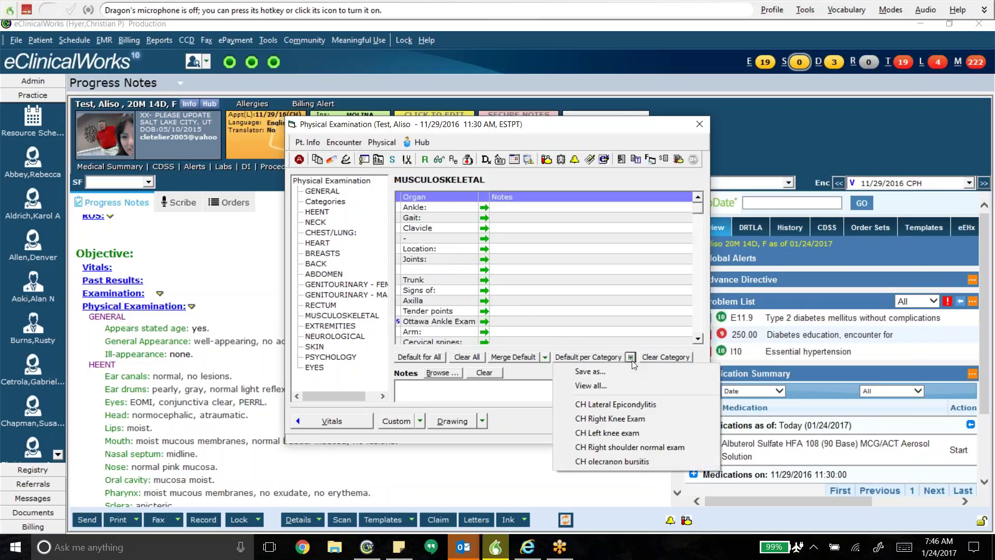
{"action": "left_click", "coordinate": [625, 418]}
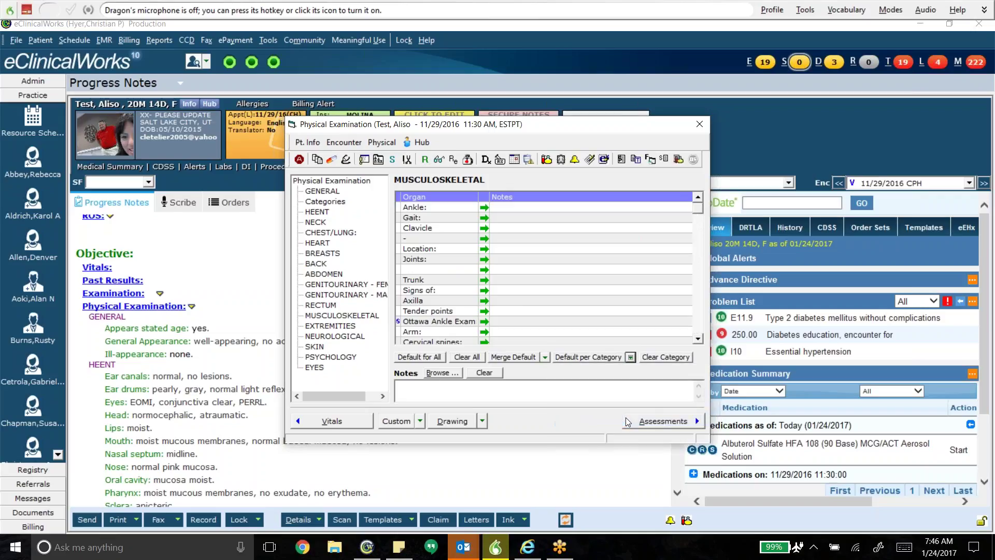
{"action": "scroll", "coordinate": [699, 340], "scroll_direction": "down", "scroll_amount": 2}
{"action": "scroll", "coordinate": [699, 340], "scroll_direction": "down", "scroll_amount": 5}
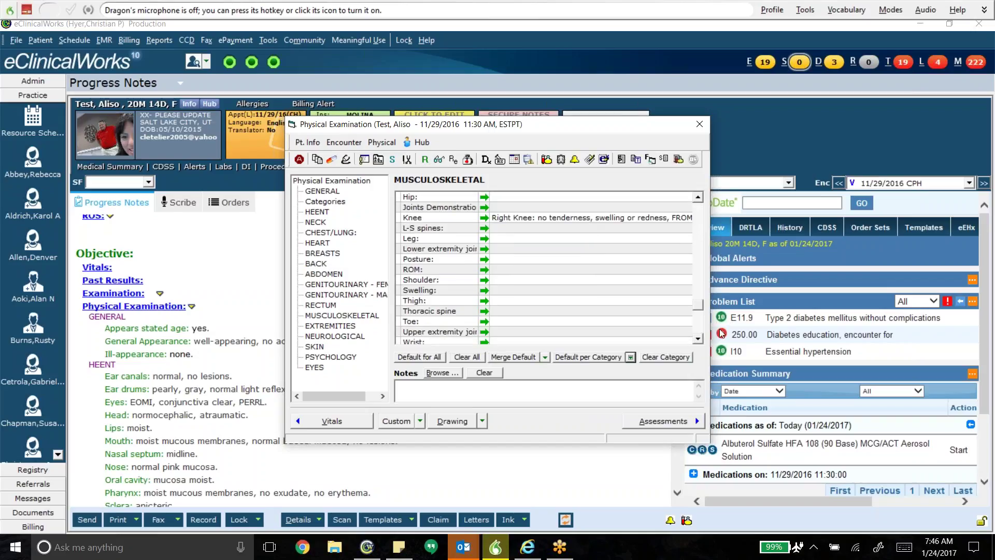
{"action": "scroll", "coordinate": [707, 340], "scroll_direction": "up", "scroll_amount": 4}
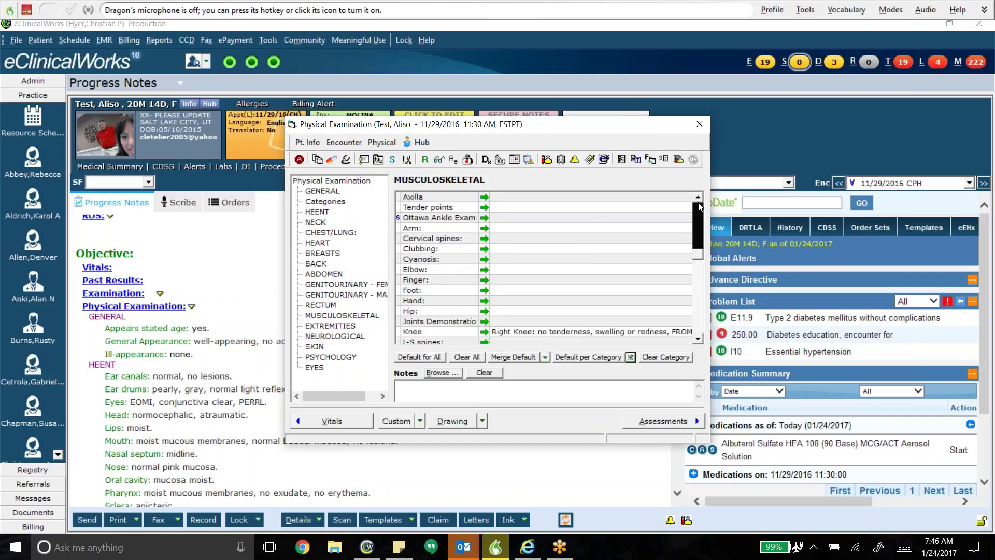
{"action": "scroll", "coordinate": [701, 207], "scroll_direction": "up", "scroll_amount": 3}
{"action": "scroll", "coordinate": [699, 340], "scroll_direction": "down", "scroll_amount": 5}
Step: View the full note of the MUSCULOSKELETAL Knee finding and the options for Shoulder, leaving both without changes
{"action": "left_click", "coordinate": [581, 262]}
{"action": "double_click", "coordinate": [582, 263]}
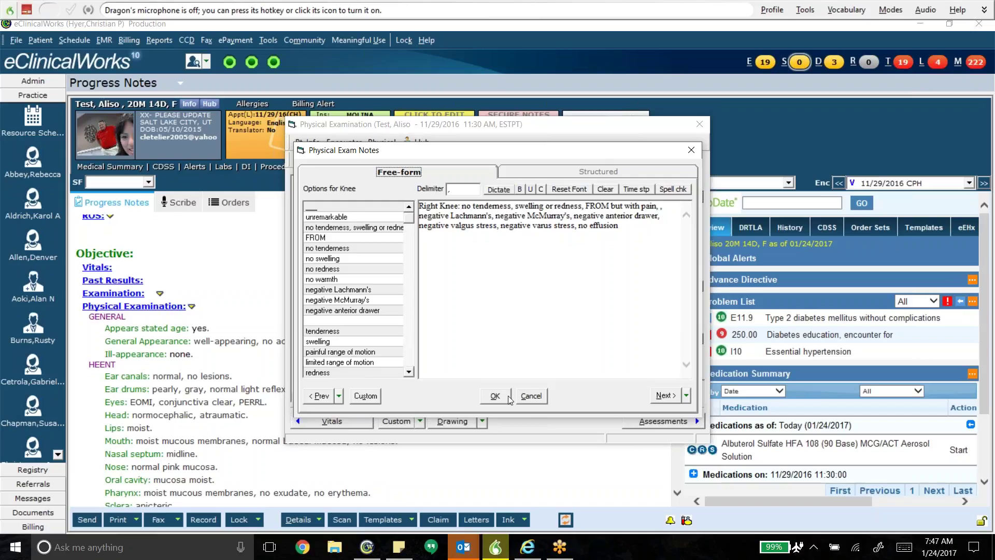
{"action": "left_click", "coordinate": [537, 399]}
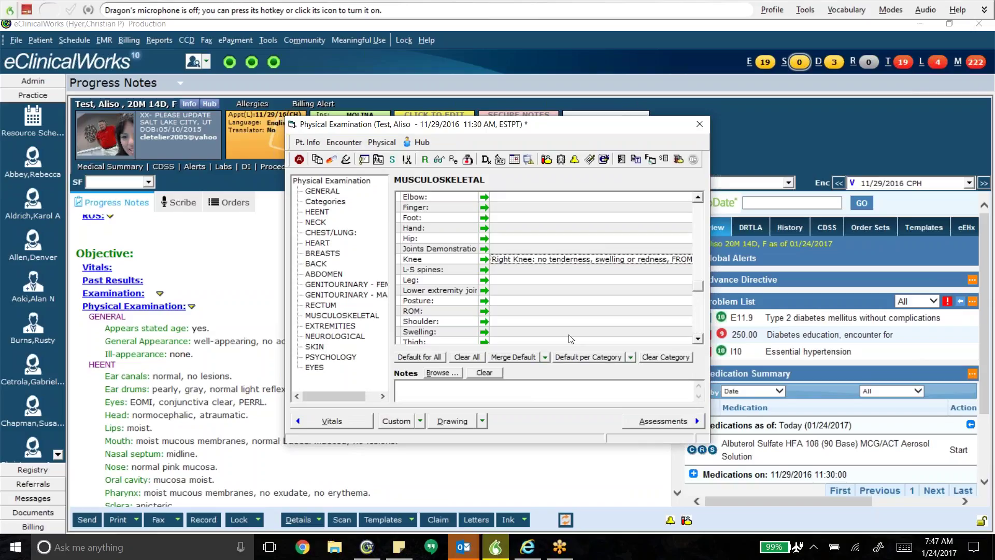
{"action": "double_click", "coordinate": [508, 324]}
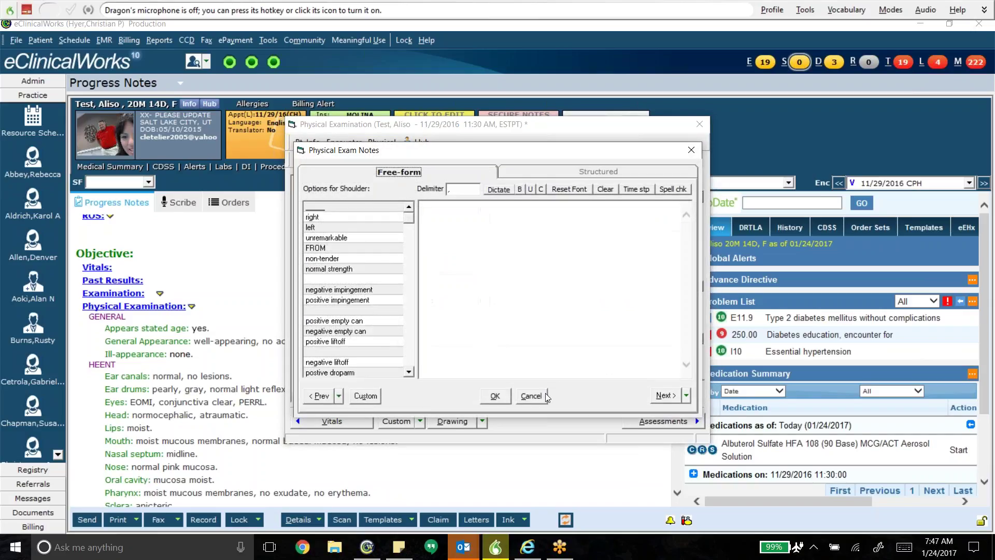
{"action": "left_click", "coordinate": [531, 396]}
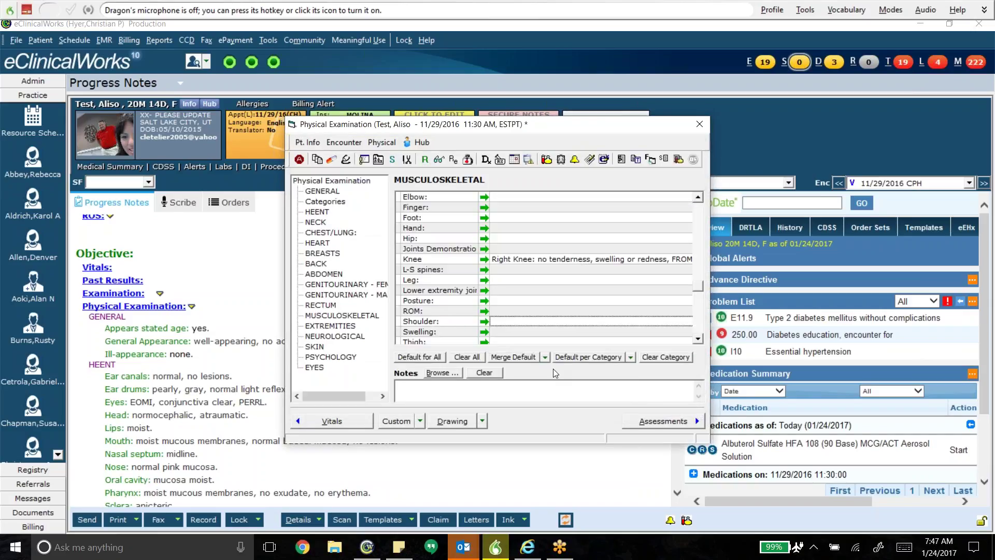
Step: Examine the MUSCULOSKELETAL category defaults saved by all providers, then leave the list without applying one
{"action": "left_click", "coordinate": [630, 357]}
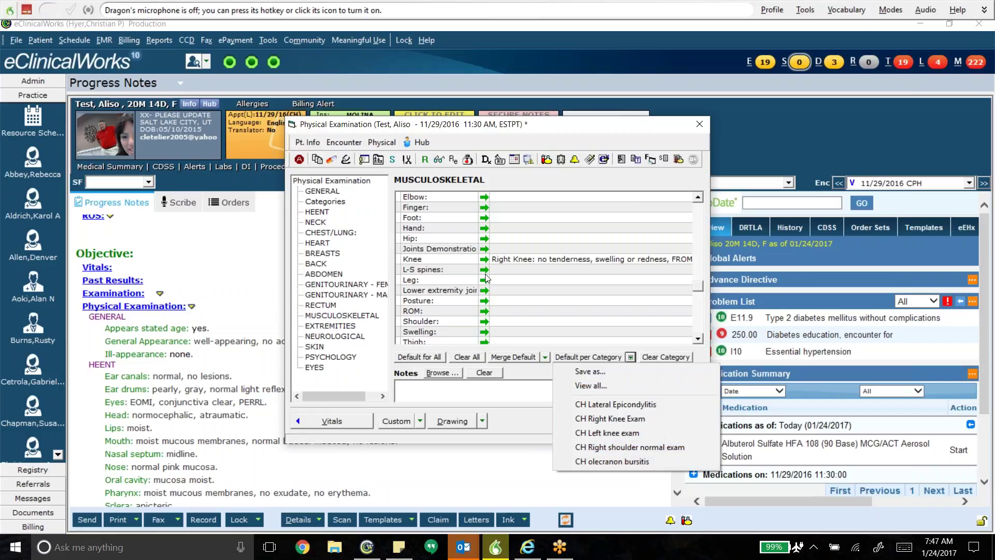
{"action": "left_click", "coordinate": [599, 388]}
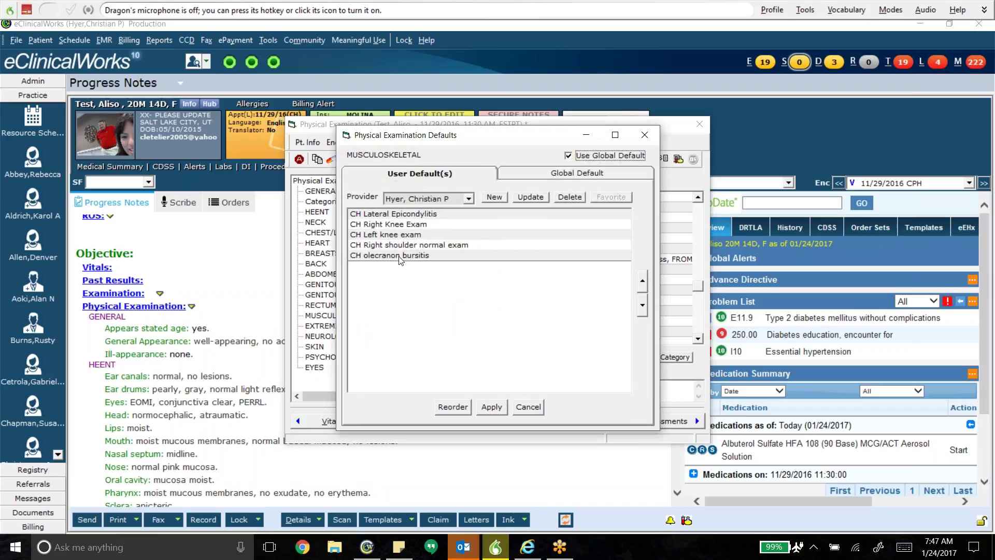
{"action": "left_click", "coordinate": [469, 199]}
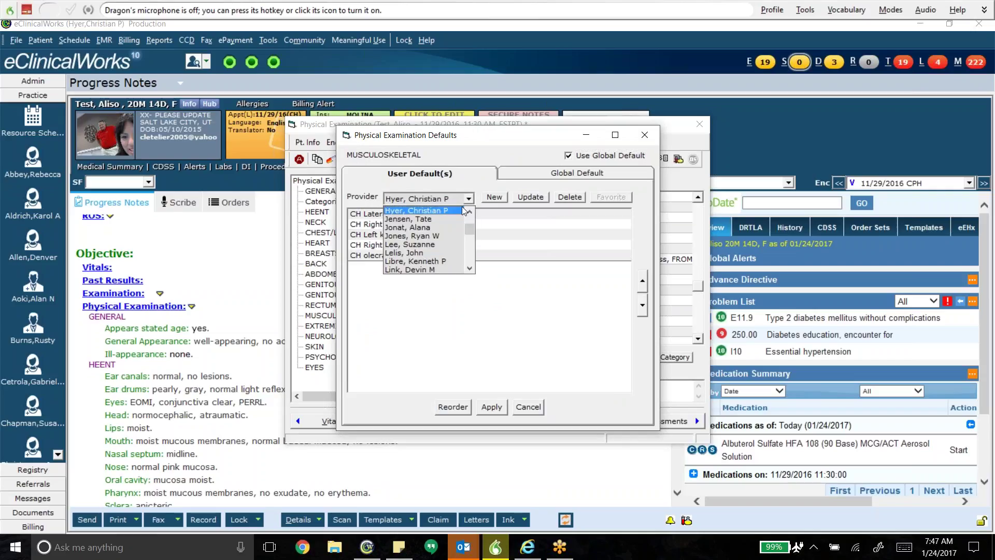
{"action": "left_click_drag", "start_coordinate": [469, 225], "coordinate": [471, 219]}
{"action": "left_click", "coordinate": [439, 208]}
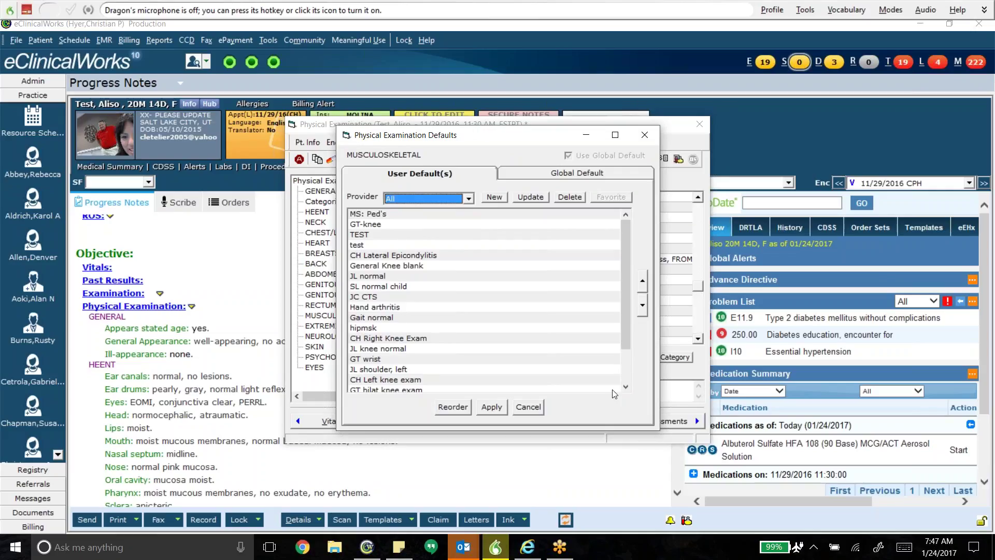
{"action": "left_click", "coordinate": [626, 387]}
{"action": "left_click", "coordinate": [626, 387]}
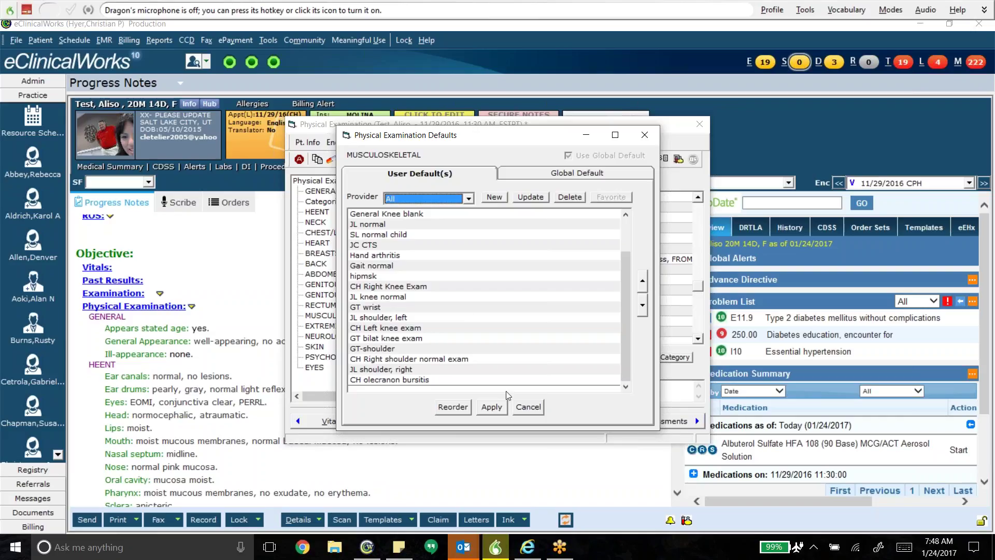
{"action": "left_click", "coordinate": [526, 407]}
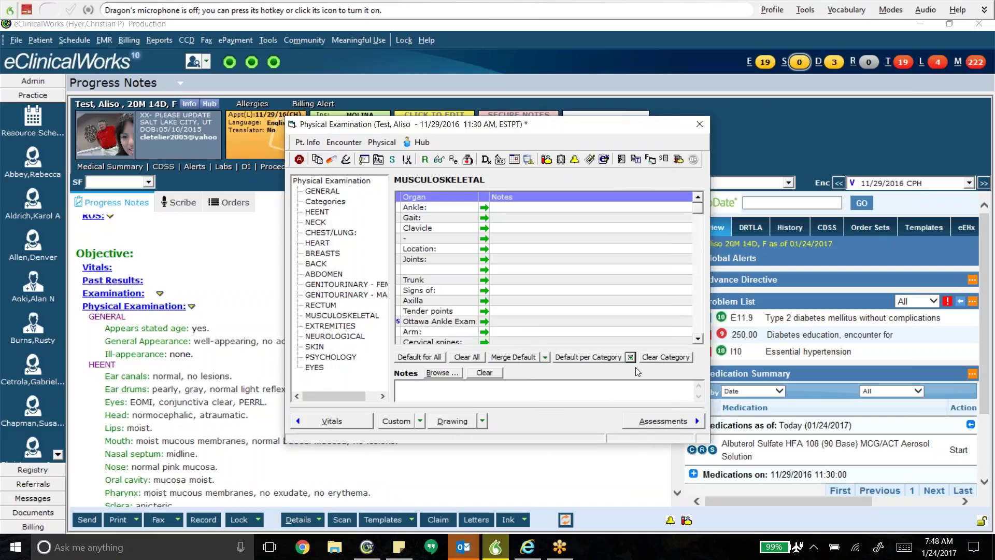
{"action": "left_click", "coordinate": [630, 357]}
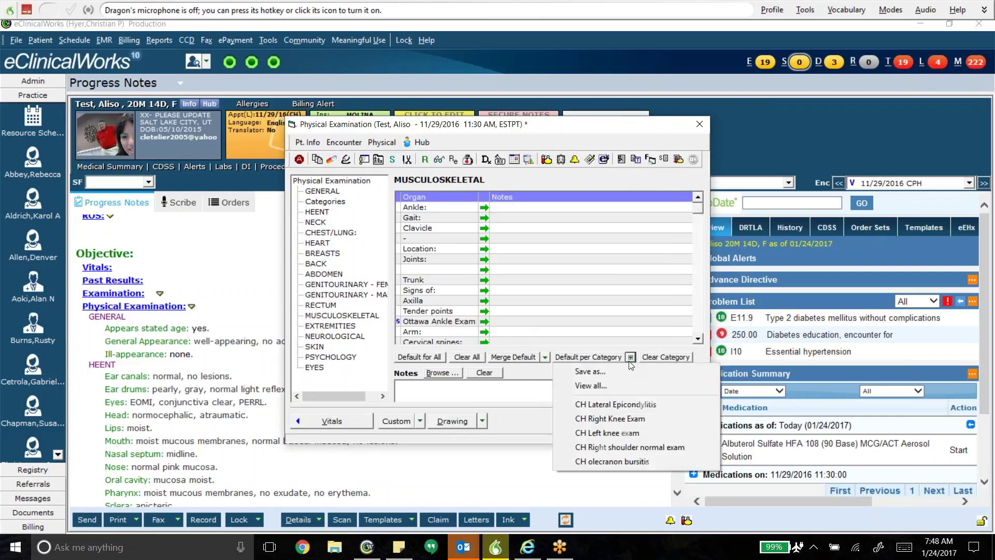
{"action": "left_click", "coordinate": [522, 369]}
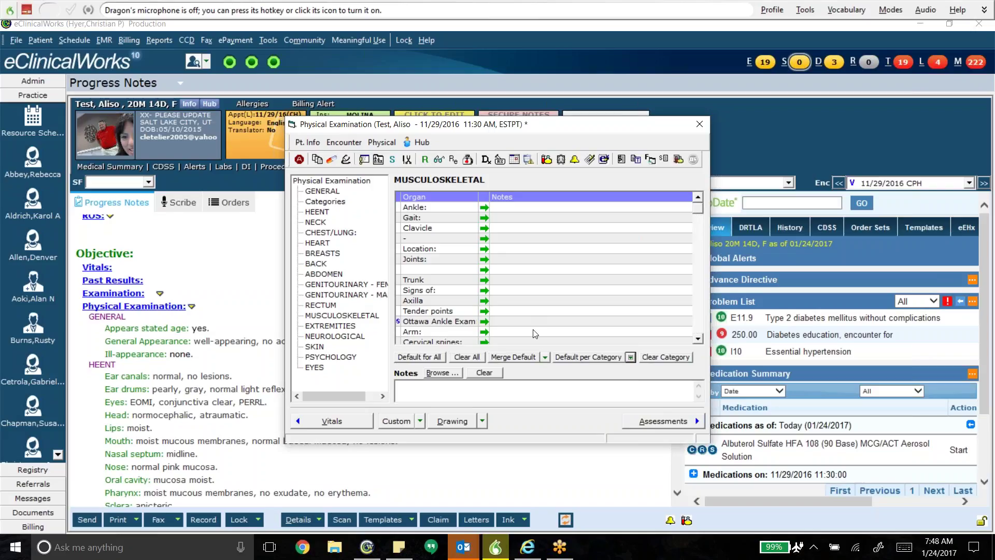
Step: Reopen the physical examination from the progress note, clear all its data, and return to the note
{"action": "left_click", "coordinate": [699, 125]}
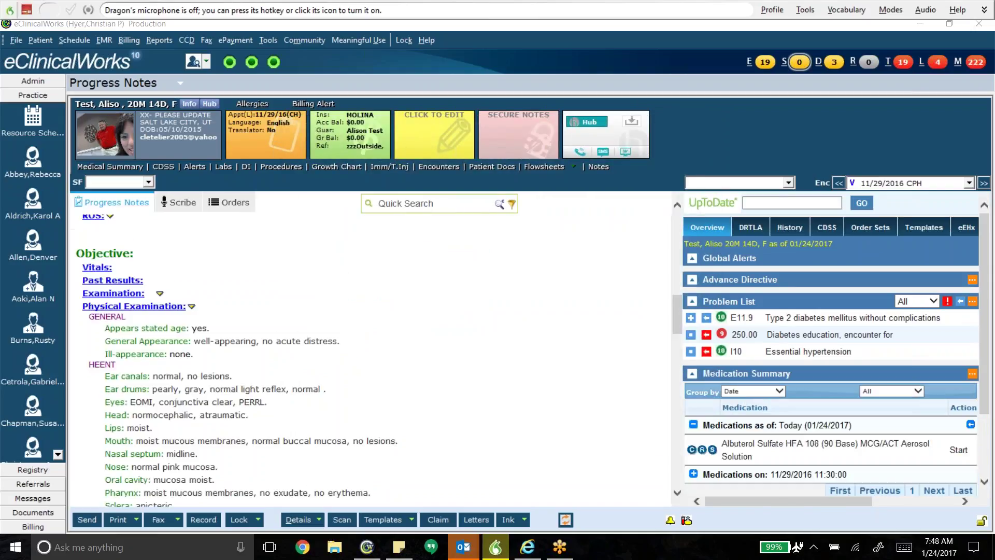
{"action": "left_click", "coordinate": [151, 306]}
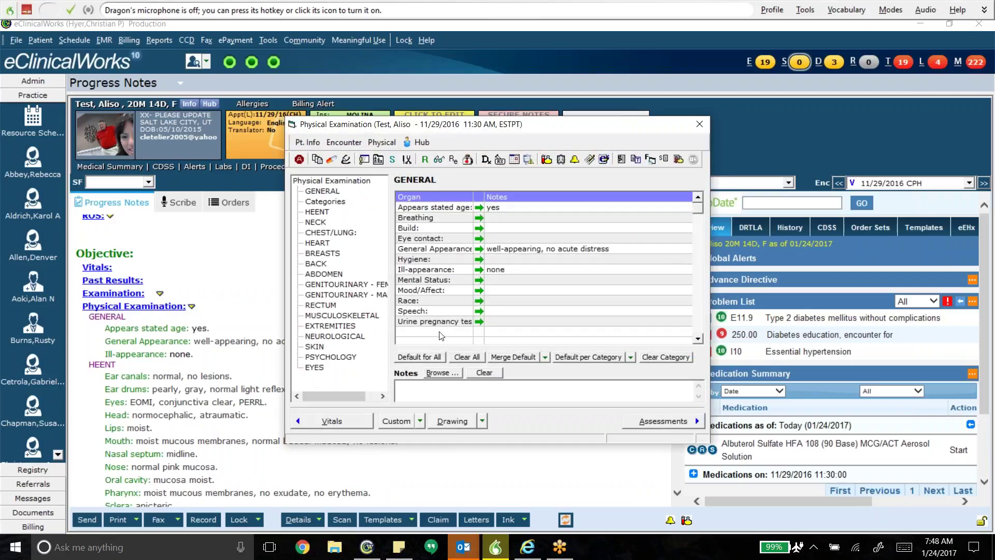
{"action": "left_click", "coordinate": [467, 357]}
{"action": "left_click", "coordinate": [476, 327]}
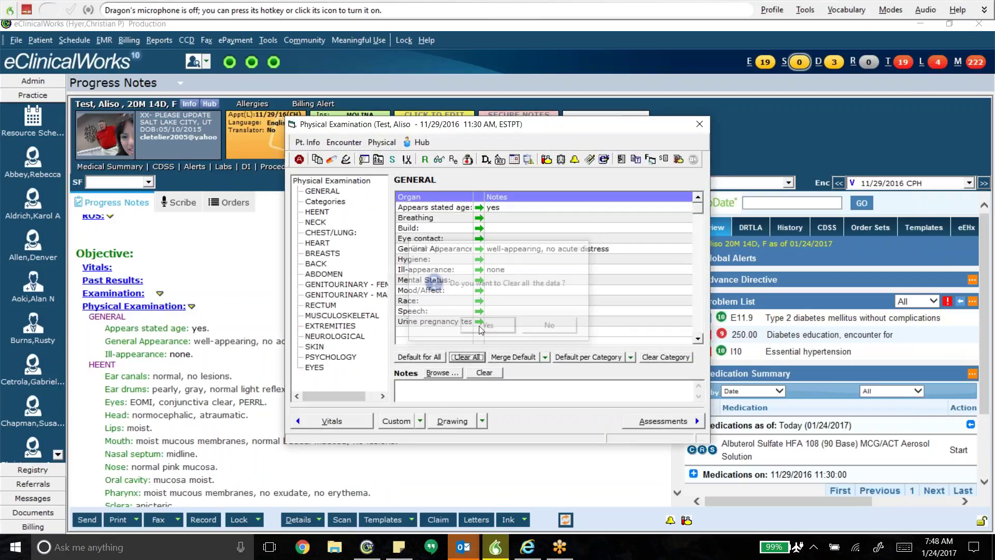
{"action": "left_click", "coordinate": [699, 124]}
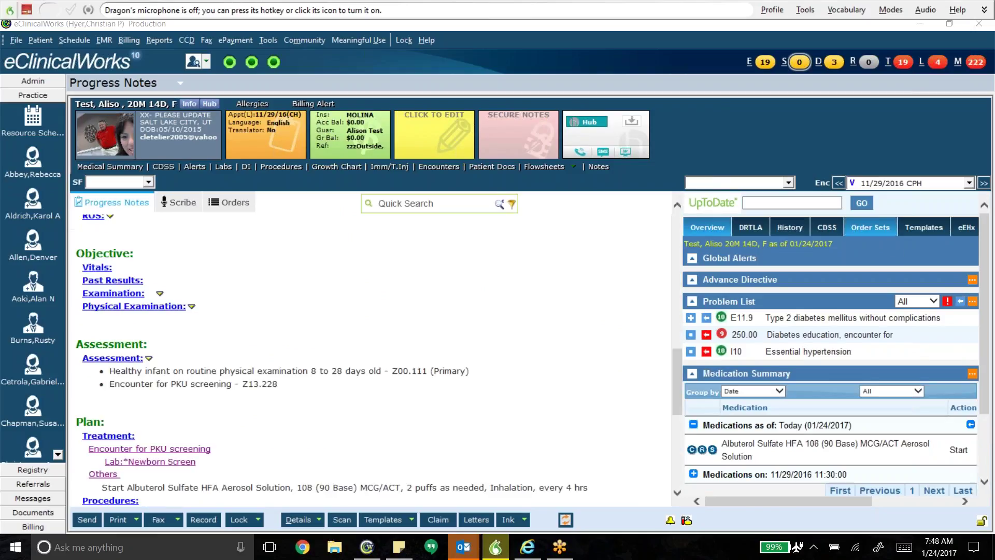
Step: Search the favorite templates for "pe" and apply the "PE Adult Normal CHC" template to the progress note
{"action": "left_click", "coordinate": [924, 227]}
{"action": "left_click", "coordinate": [798, 265]}
{"action": "type", "text": "pew"}
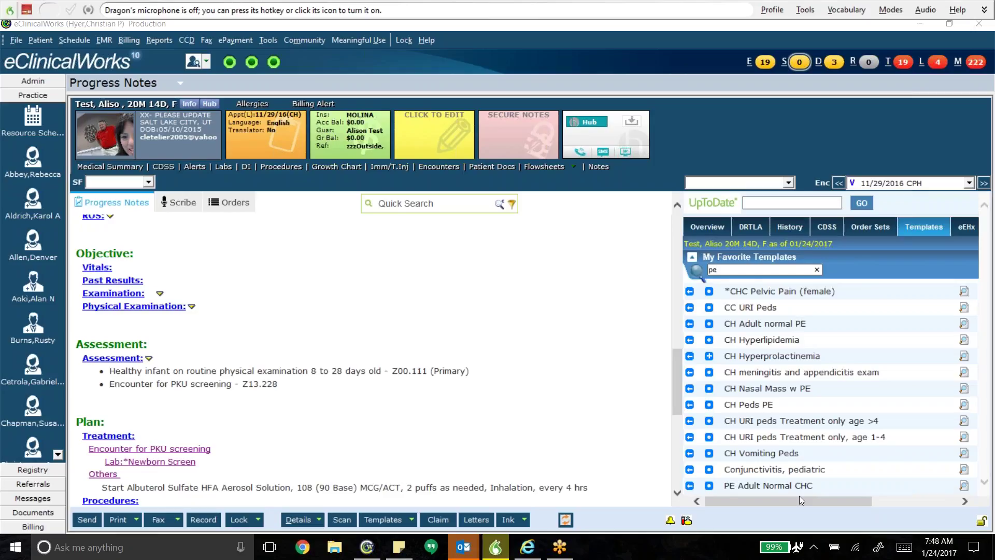
{"action": "left_click", "coordinate": [690, 485]}
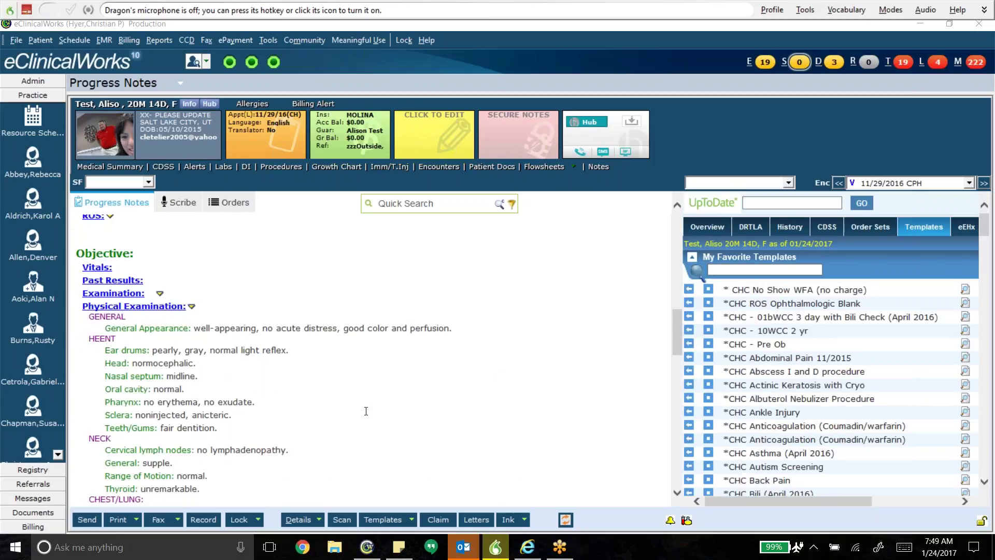
Step: Examine the note's physical examination findings filled in by the template, from GENERAL through SKIN
{"action": "scroll", "coordinate": [403, 425], "scroll_direction": "down", "scroll_amount": 8}
{"action": "scroll", "coordinate": [403, 423], "scroll_direction": "up", "scroll_amount": 5}
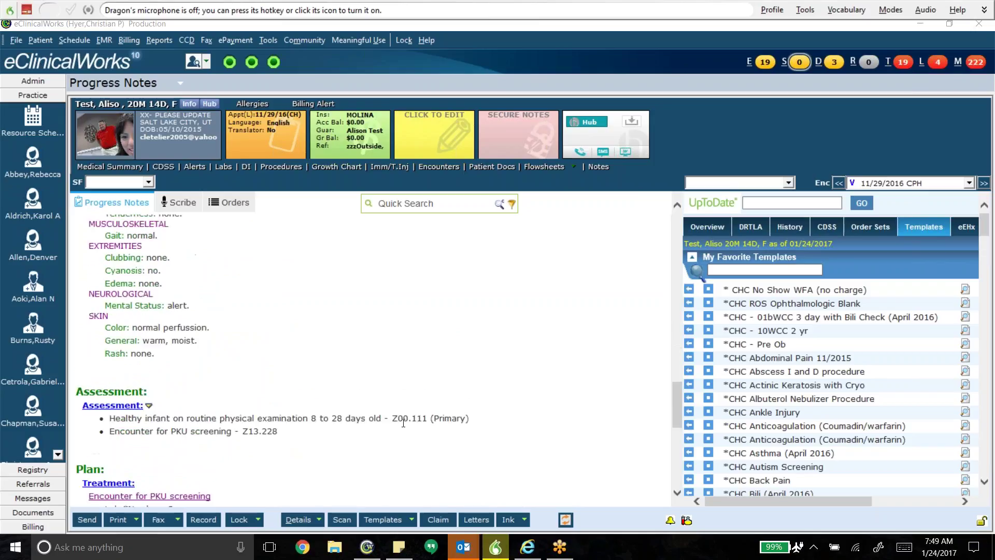
{"action": "scroll", "coordinate": [404, 423], "scroll_direction": "up", "scroll_amount": 5}
{"action": "scroll", "coordinate": [403, 423], "scroll_direction": "down", "scroll_amount": 4}
{"action": "scroll", "coordinate": [403, 422], "scroll_direction": "up", "scroll_amount": 3}
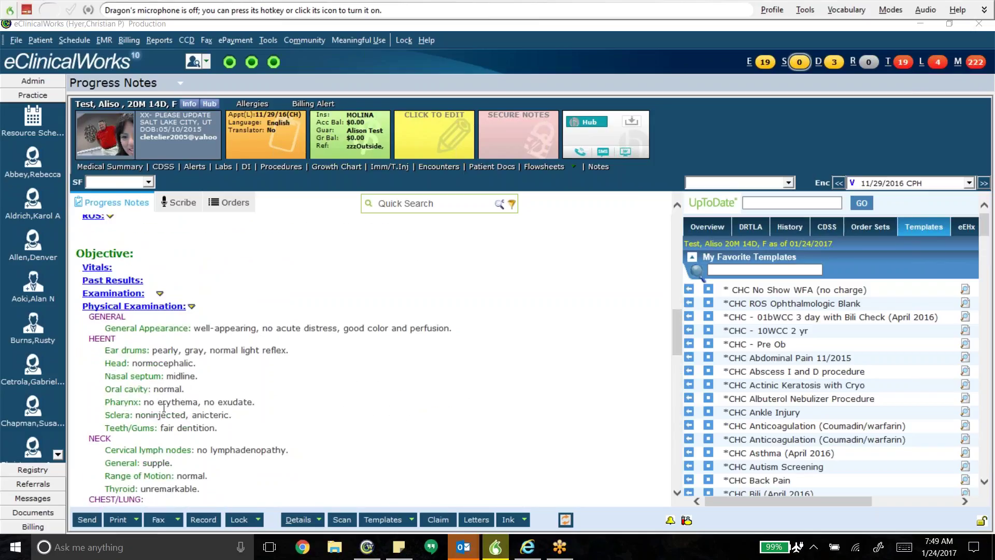
{"action": "scroll", "coordinate": [155, 415], "scroll_direction": "down", "scroll_amount": 3}
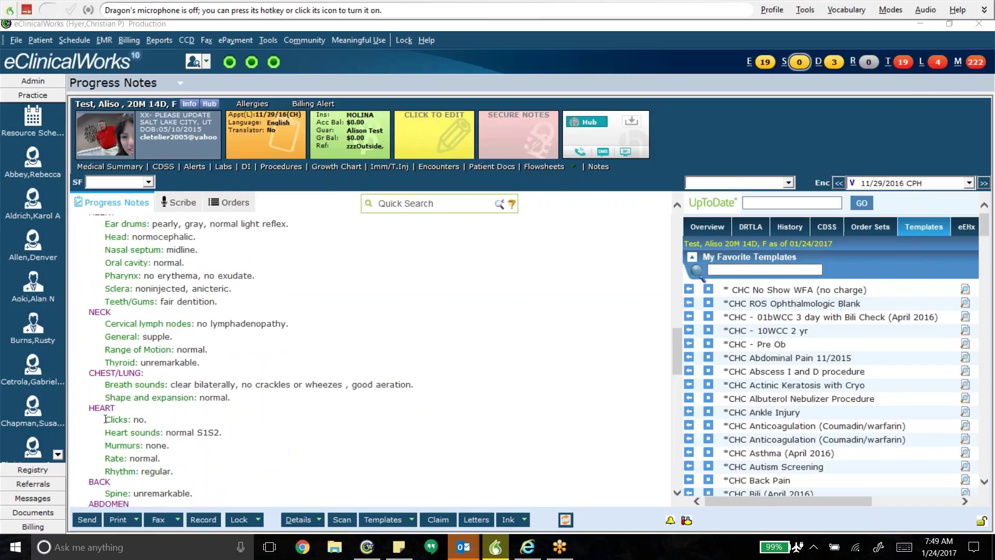
{"action": "scroll", "coordinate": [121, 466], "scroll_direction": "down", "scroll_amount": 3}
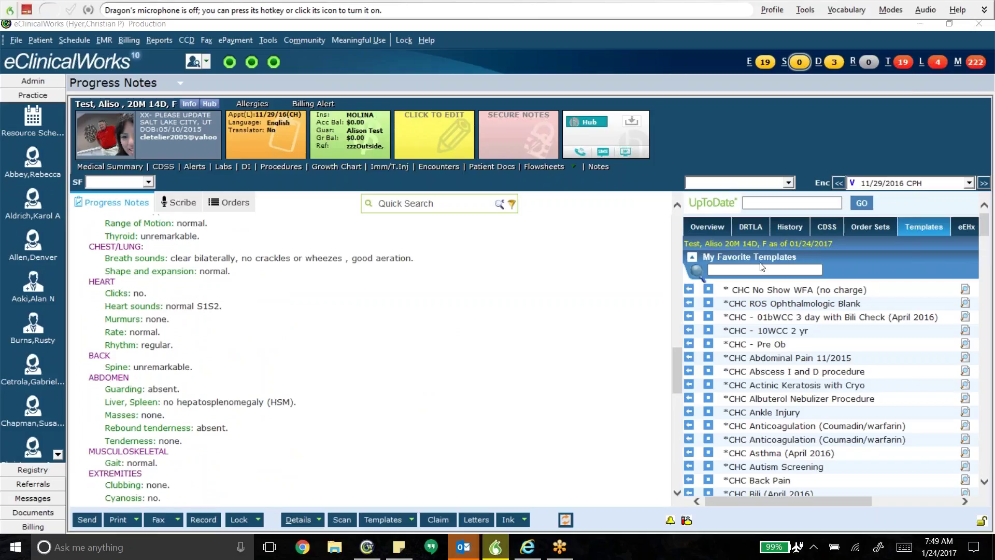
Step: Search the favorite templates for "peds", clear the search, and return to the start of the note's physical examination
{"action": "type", "text": "eds"}
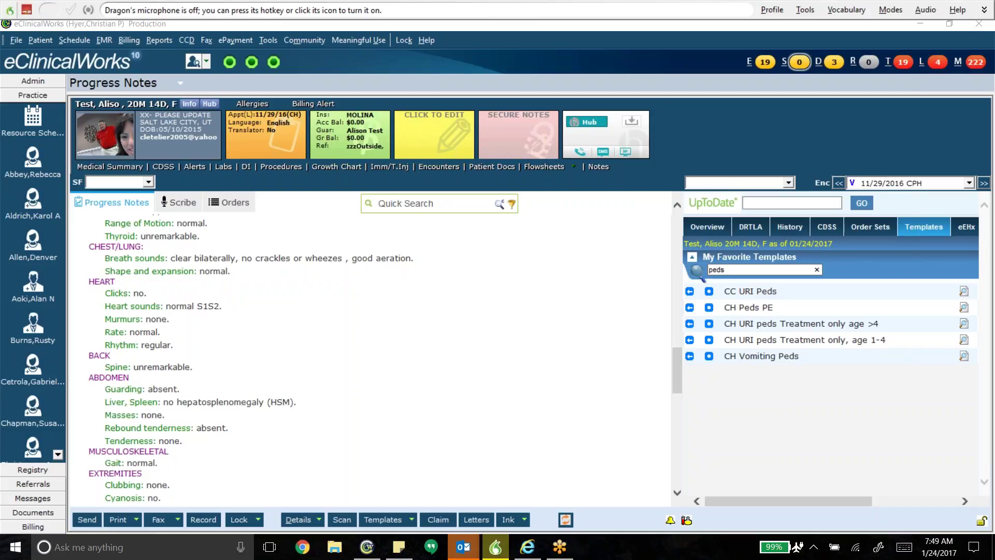
{"action": "key", "text": "BackSpace"}
{"action": "key", "text": "BackSpace"}
{"action": "key", "text": "BackSpace"}
{"action": "key", "text": "BackSpace"}
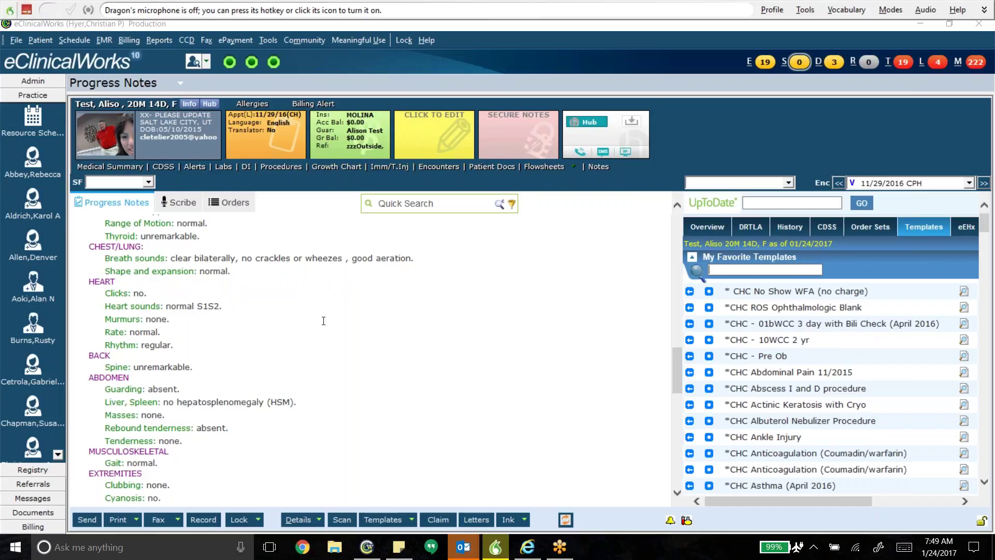
{"action": "scroll", "coordinate": [428, 427], "scroll_direction": "up", "scroll_amount": 3}
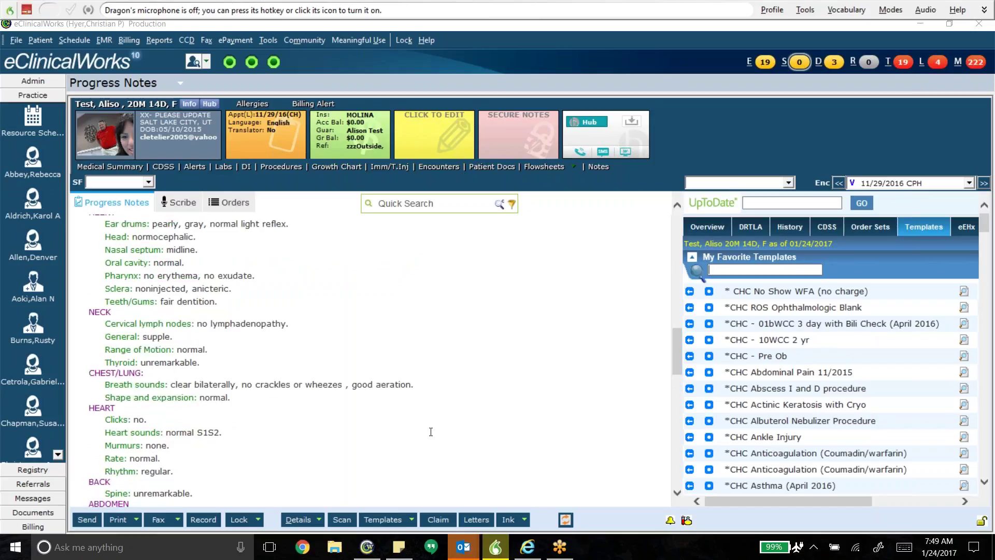
{"action": "scroll", "coordinate": [430, 432], "scroll_direction": "up", "scroll_amount": 3}
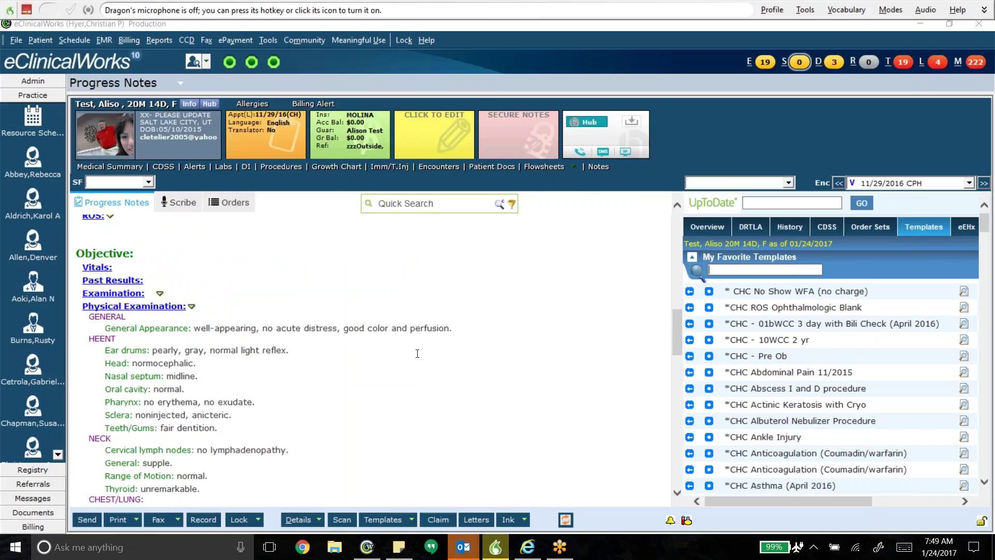
Step: Search the full template list for names containing "pe" and go to the second page of results
{"action": "left_click", "coordinate": [386, 523]}
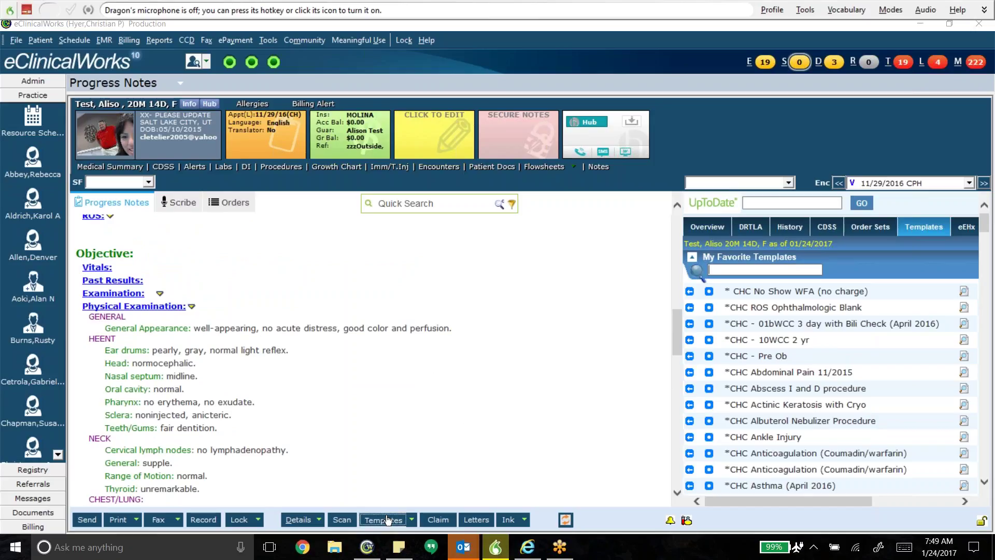
{"action": "type", "text": "pe"}
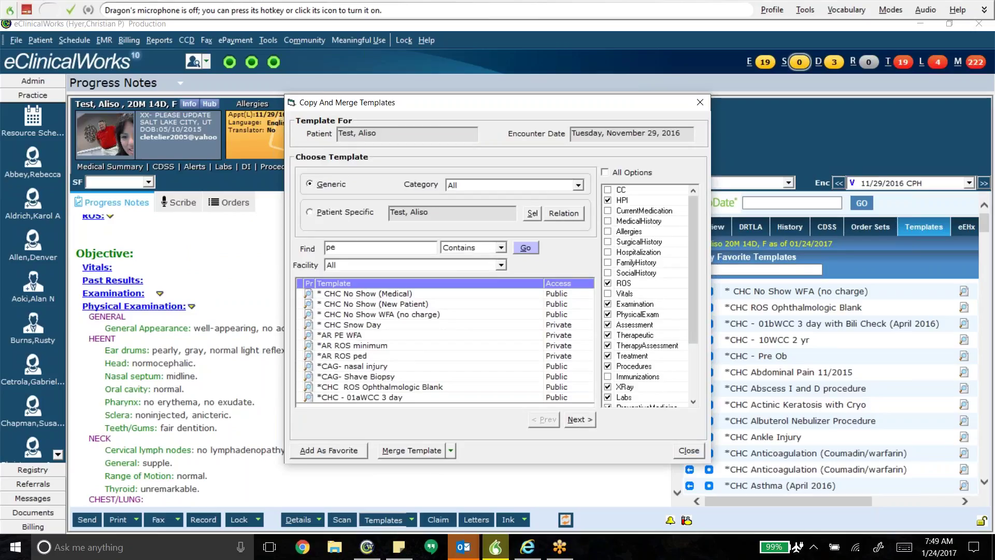
{"action": "key", "text": "Return"}
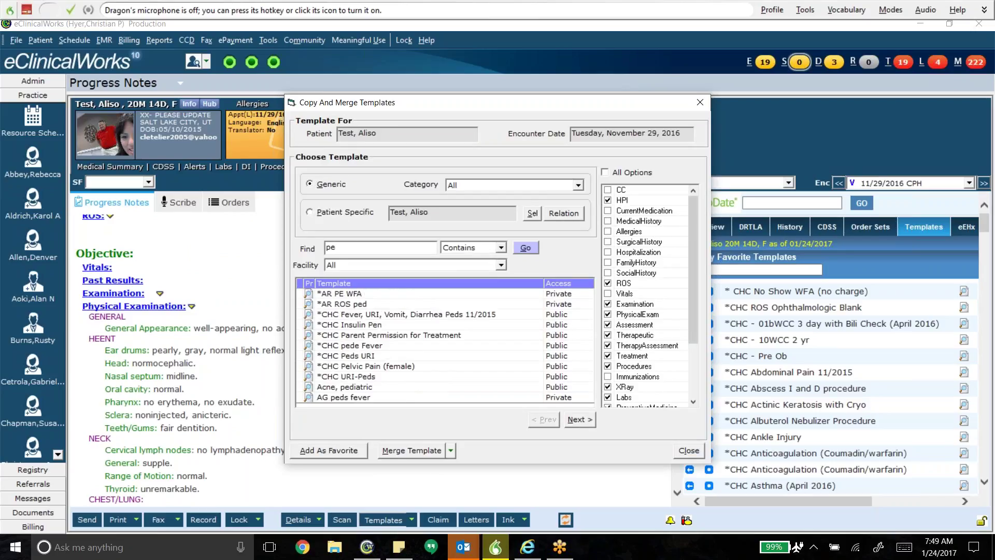
{"action": "left_click", "coordinate": [581, 423]}
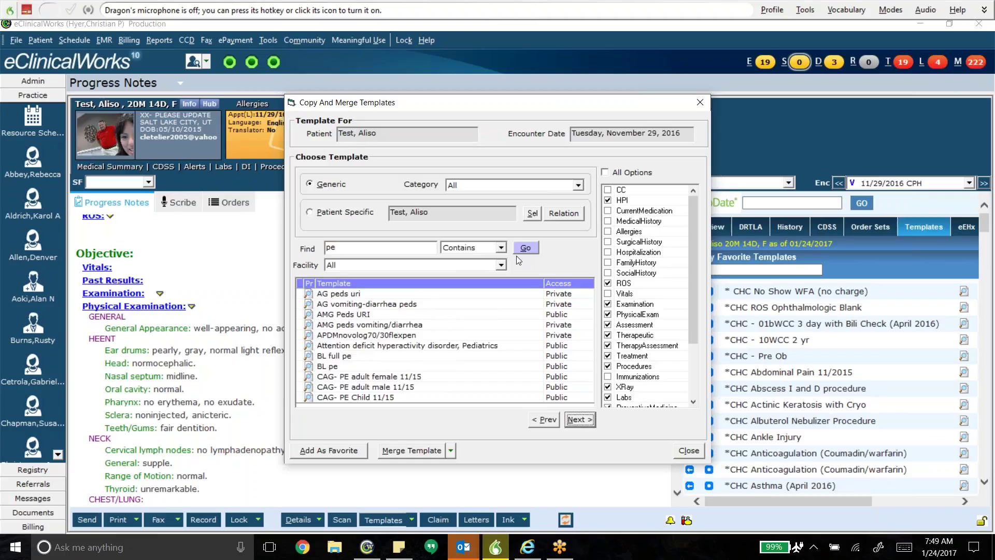
Step: Restrict the template search to names starting with "pe" and select "PE Adult Normal CHC"
{"action": "left_click", "coordinate": [502, 248]}
{"action": "left_click", "coordinate": [495, 259]}
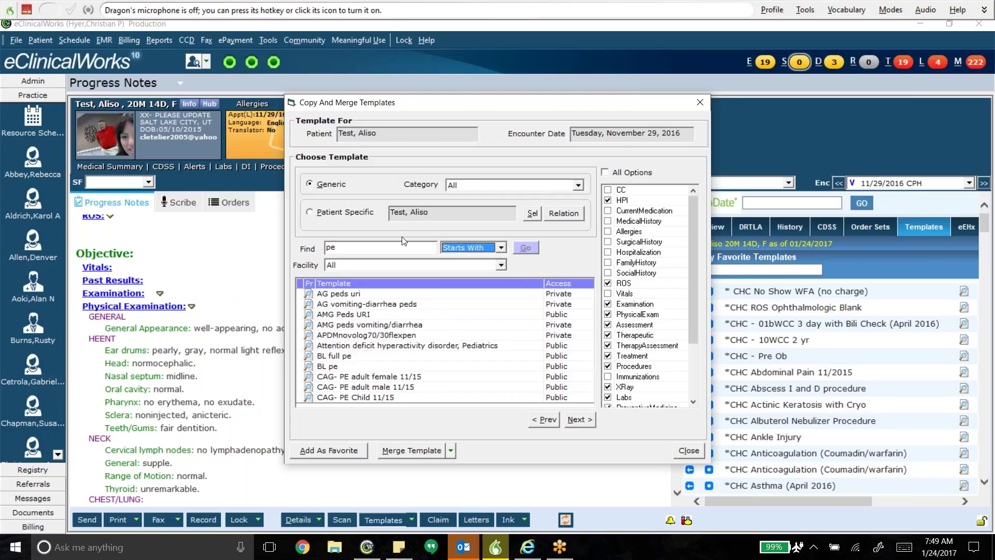
{"action": "left_click", "coordinate": [352, 243]}
{"action": "key", "text": "BackSpace"}
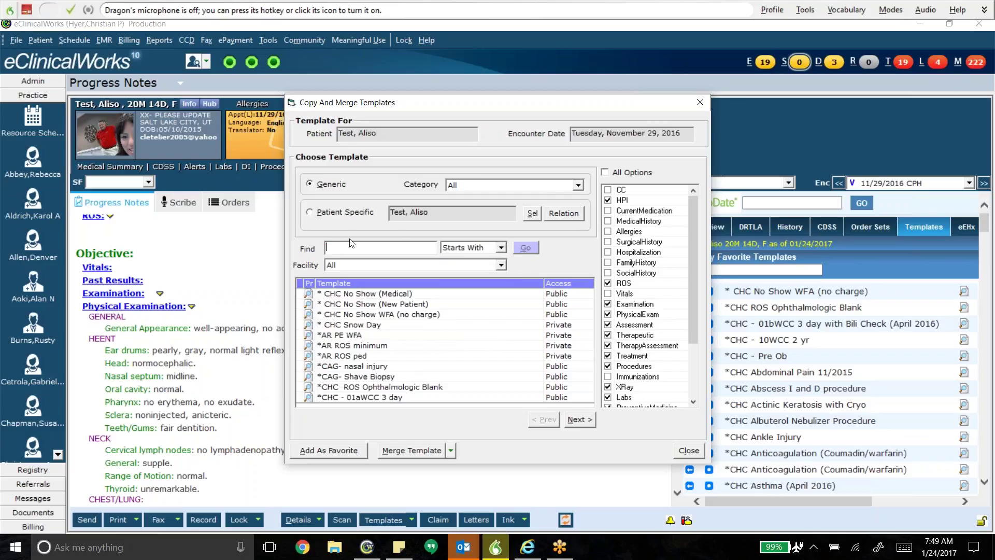
{"action": "type", "text": "pe"}
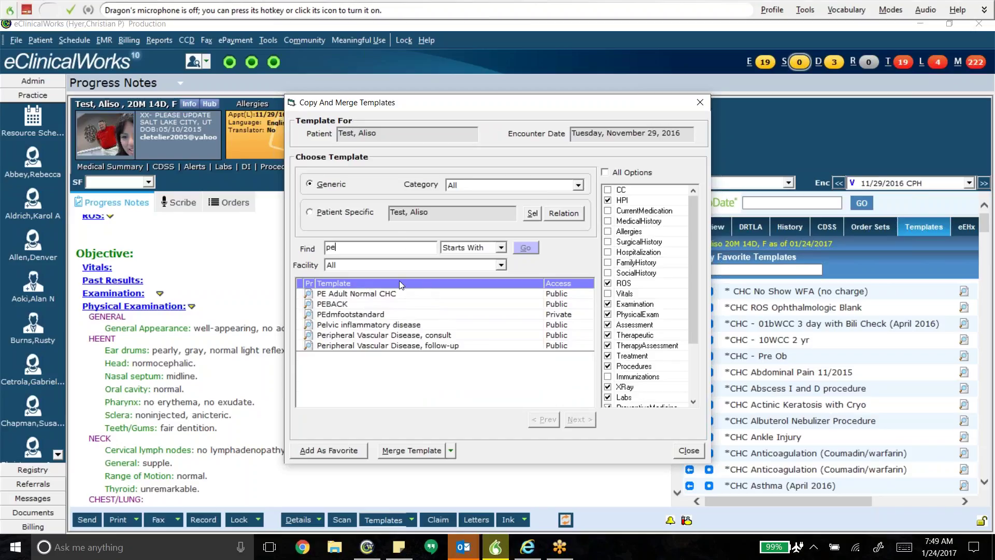
{"action": "left_click", "coordinate": [366, 295]}
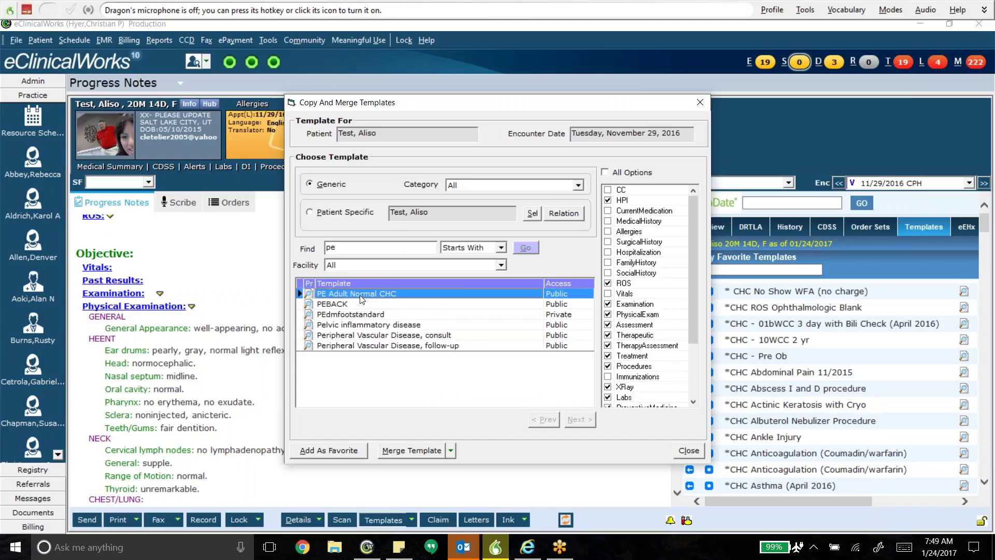
Step: Preview the "PE Adult Normal CHC" template's contents through the SKIN findings, and leave the template list without merging
{"action": "left_click", "coordinate": [308, 293]}
{"action": "scroll", "coordinate": [492, 274], "scroll_direction": "down", "scroll_amount": 6}
{"action": "scroll", "coordinate": [321, 224], "scroll_direction": "up", "scroll_amount": 8}
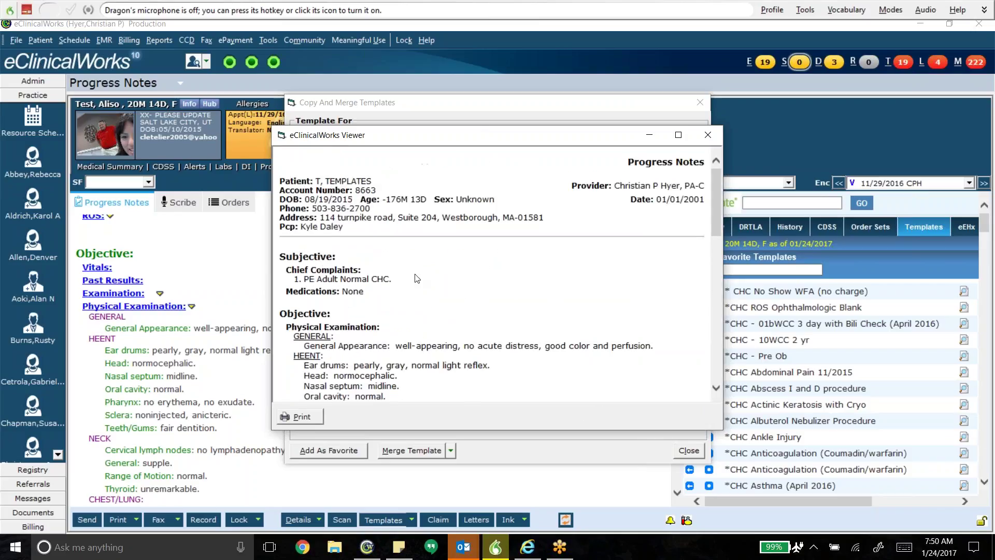
{"action": "scroll", "coordinate": [335, 295], "scroll_direction": "down", "scroll_amount": 5}
{"action": "scroll", "coordinate": [335, 295], "scroll_direction": "down", "scroll_amount": 15}
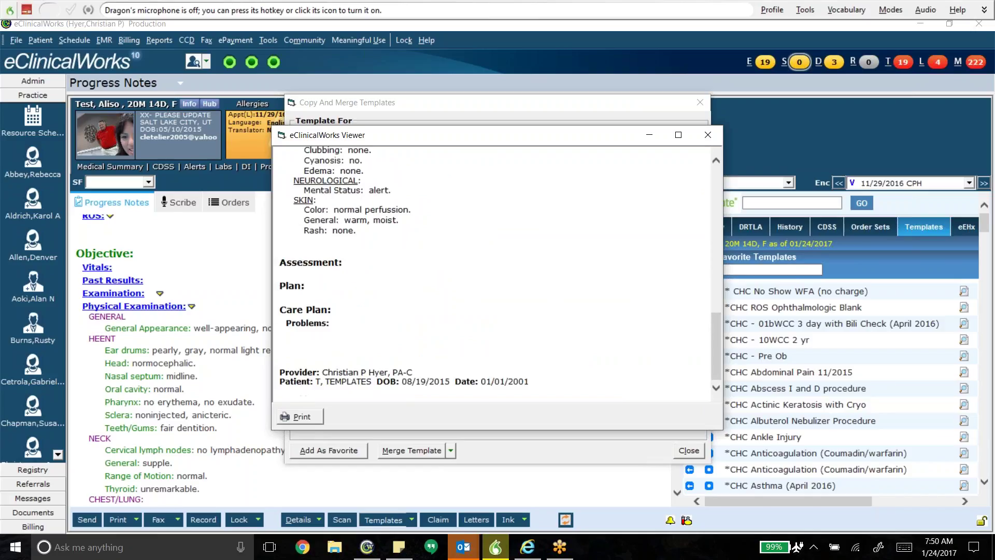
{"action": "scroll", "coordinate": [339, 275], "scroll_direction": "up", "scroll_amount": 12}
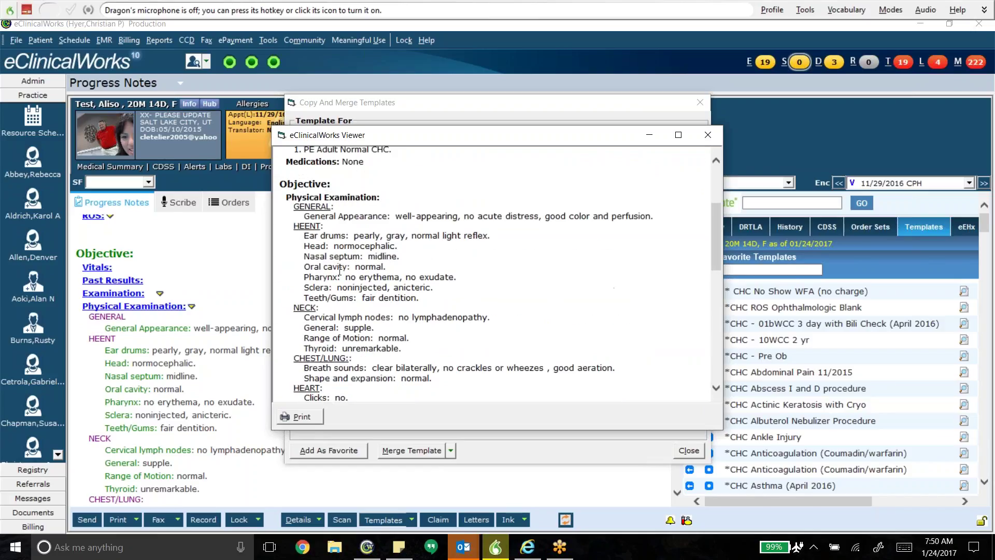
{"action": "left_click", "coordinate": [707, 135]}
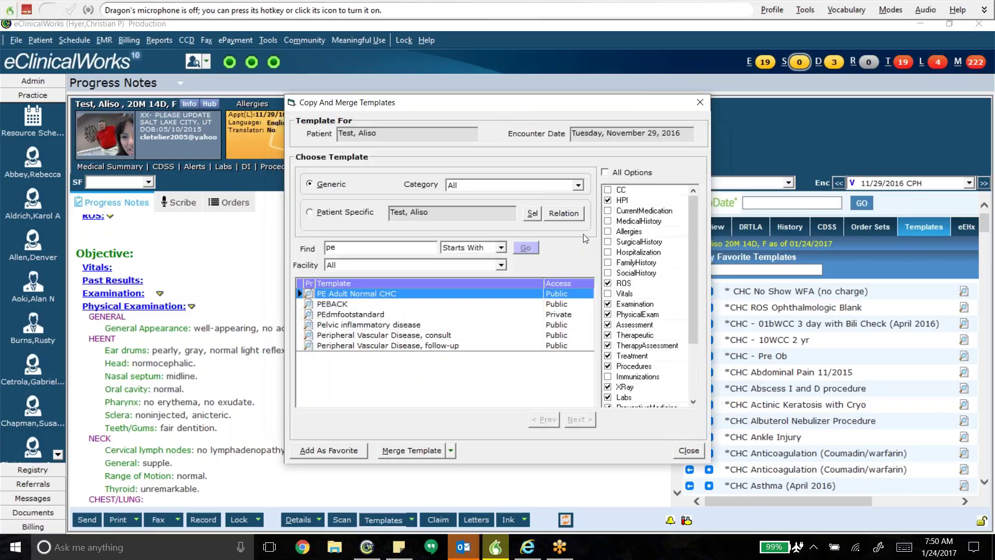
{"action": "left_click", "coordinate": [689, 450]}
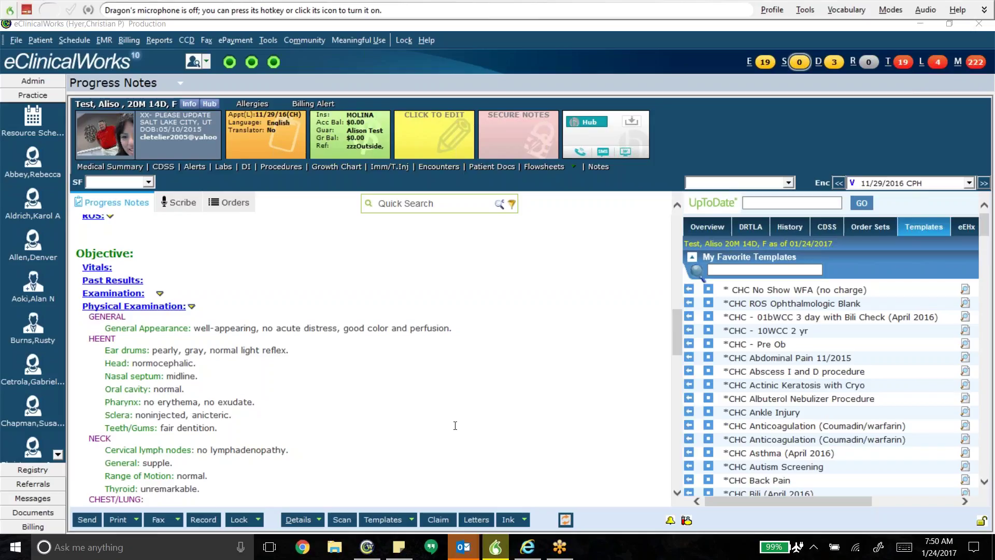
Step: Reopen the physical examination from the progress note and clear the findings of the GENERAL category
{"action": "scroll", "coordinate": [516, 382], "scroll_direction": "up", "scroll_amount": 7}
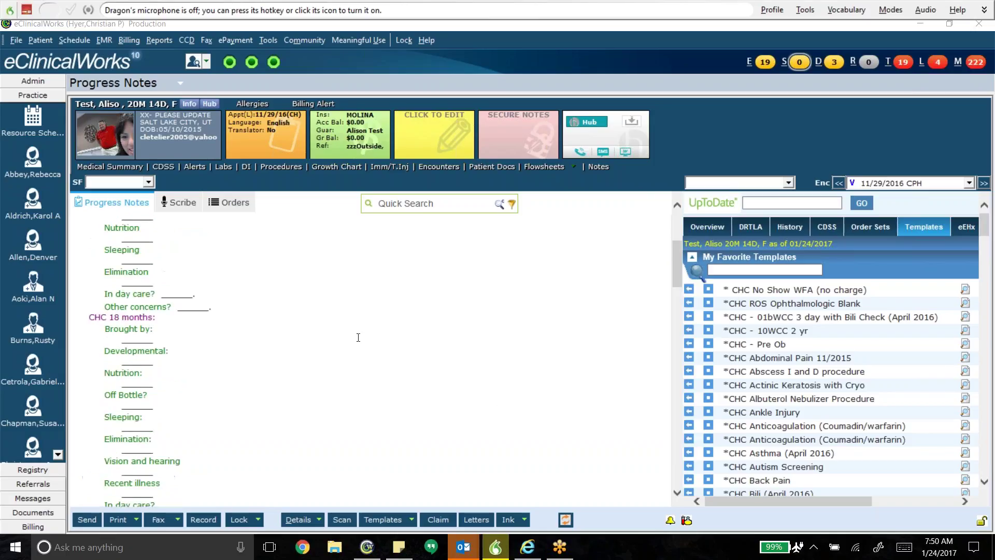
{"action": "scroll", "coordinate": [361, 336], "scroll_direction": "down", "scroll_amount": 8}
{"action": "scroll", "coordinate": [253, 315], "scroll_direction": "up", "scroll_amount": 2}
{"action": "left_click", "coordinate": [161, 314]}
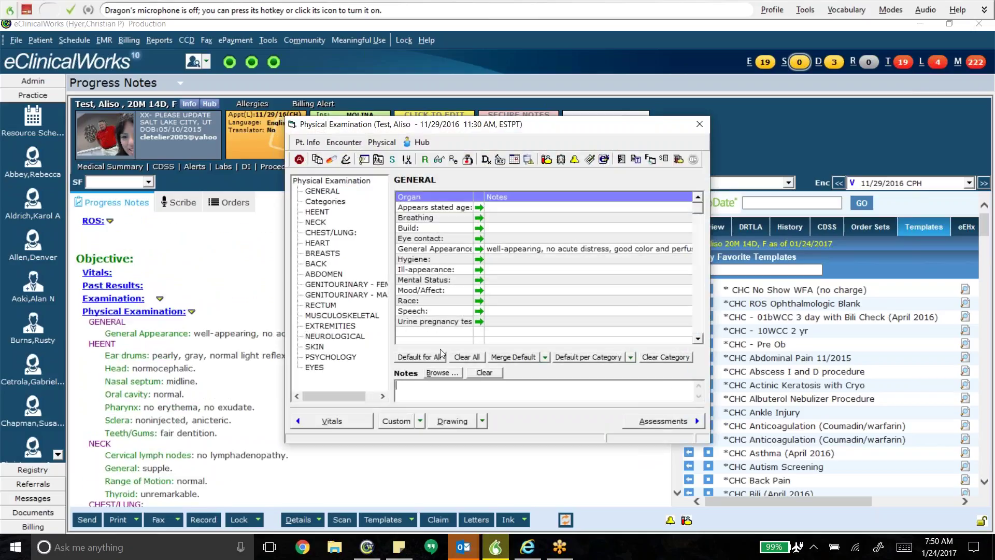
{"action": "left_click", "coordinate": [652, 361]}
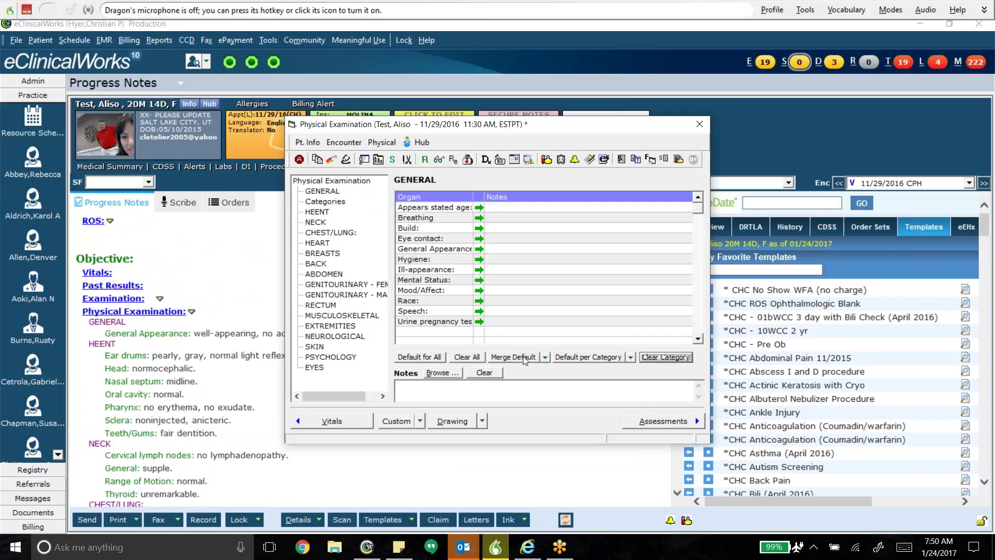
Step: Fill in the Categories defaults for General, HEENT, Lymphatics, Neck, Cardiovascular, Pulmonary, Abdomen and Back, and clear the category again
{"action": "left_click", "coordinate": [325, 202]}
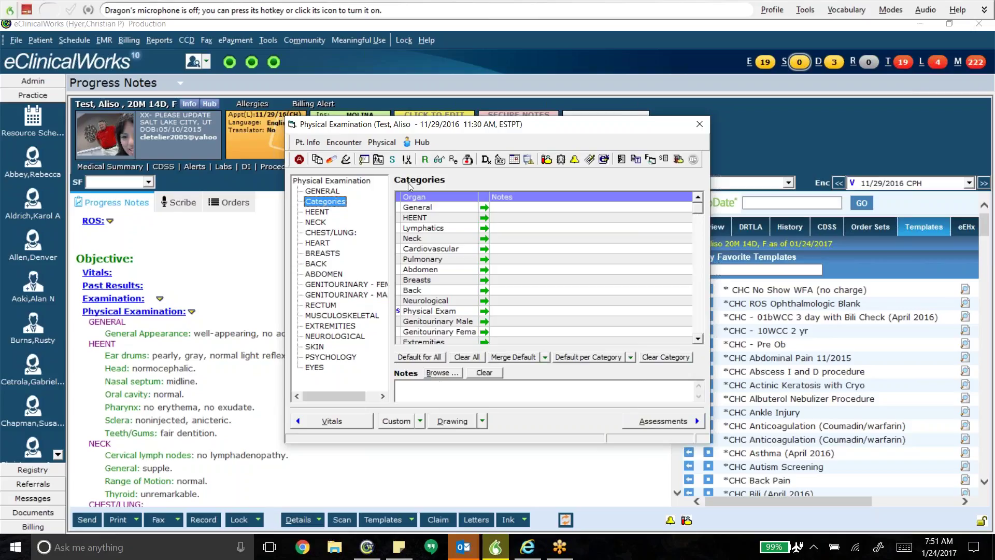
{"action": "left_click", "coordinate": [484, 208]}
{"action": "left_click", "coordinate": [485, 218]}
{"action": "left_click", "coordinate": [484, 228]}
{"action": "left_click", "coordinate": [484, 238]}
{"action": "left_click", "coordinate": [484, 249]}
{"action": "left_click", "coordinate": [484, 259]}
{"action": "left_click", "coordinate": [484, 269]}
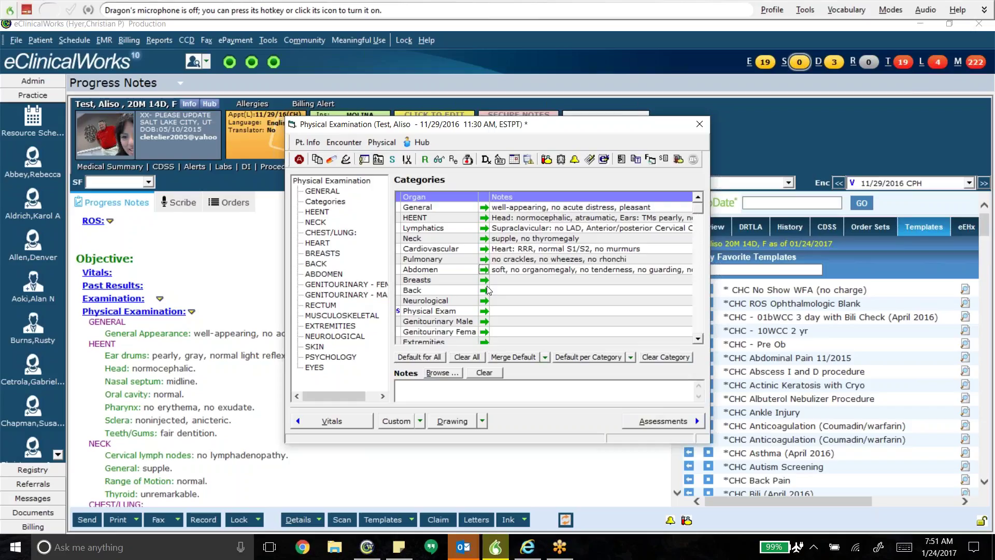
{"action": "left_click", "coordinate": [487, 287]}
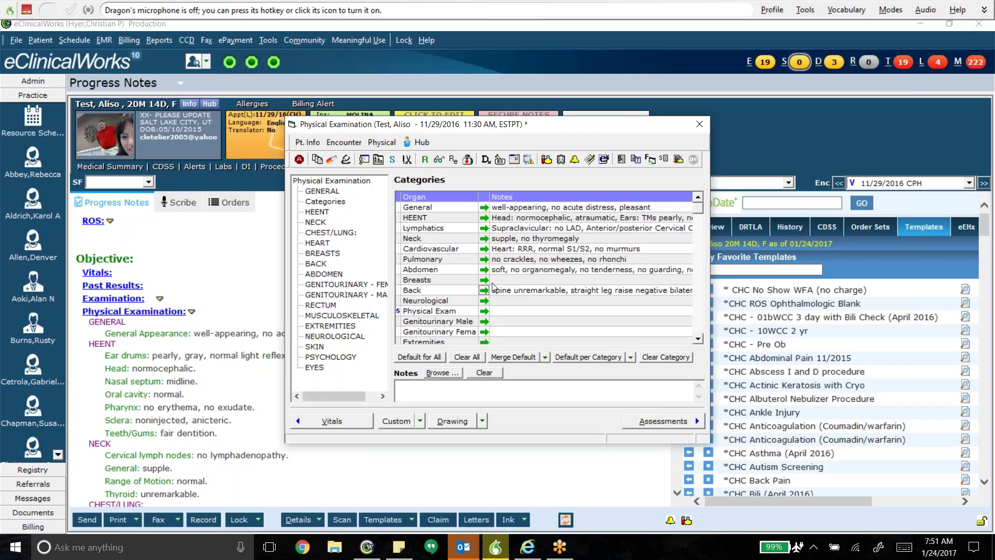
{"action": "left_click", "coordinate": [652, 357]}
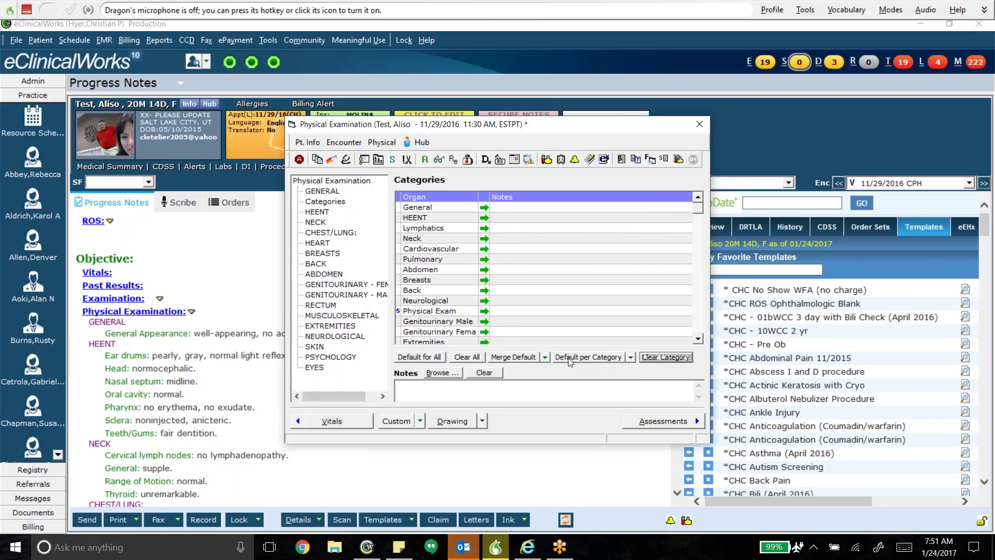
Step: Merge the "CH default" set into Categories, examine the filled rows from General through Skin, and clear the category
{"action": "left_click", "coordinate": [545, 357]}
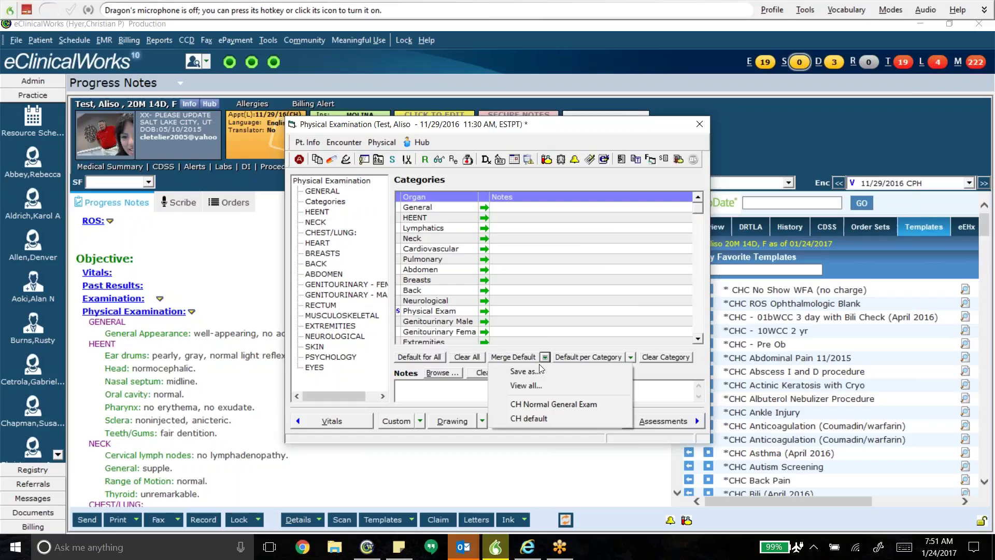
{"action": "left_click", "coordinate": [542, 421]}
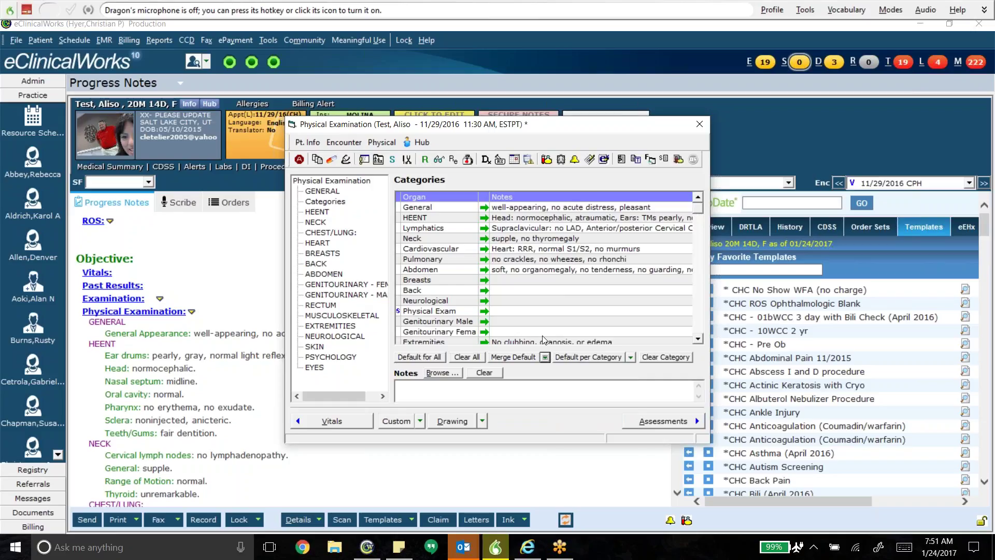
{"action": "left_click", "coordinate": [698, 339]}
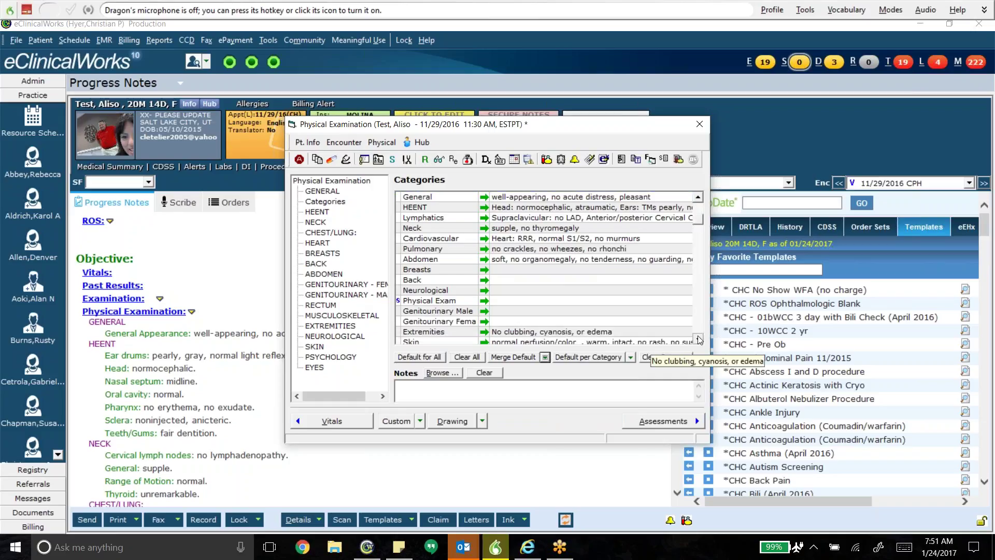
{"action": "left_click", "coordinate": [698, 339]}
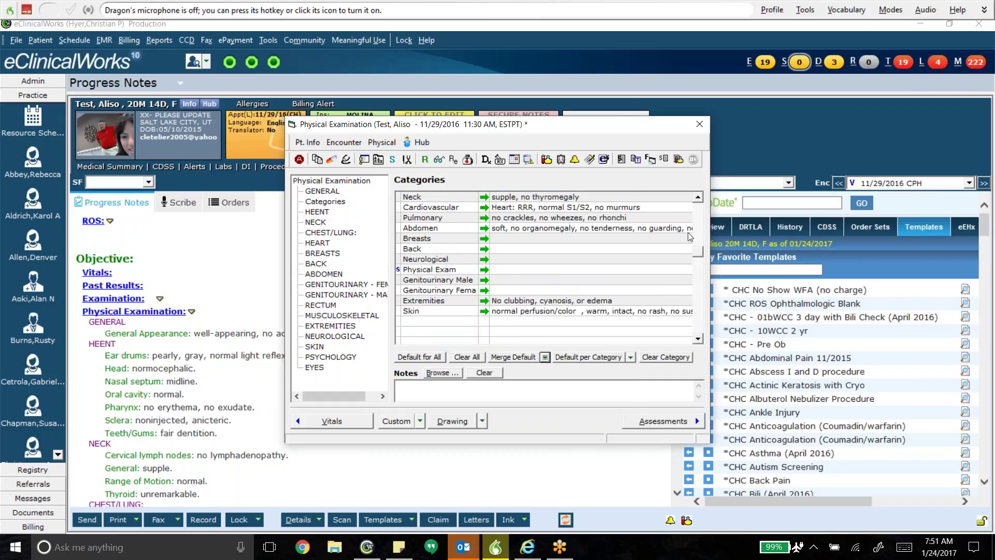
{"action": "left_click", "coordinate": [699, 198]}
{"action": "left_click", "coordinate": [699, 198]}
{"action": "left_click", "coordinate": [699, 198]}
{"action": "left_click", "coordinate": [700, 198]}
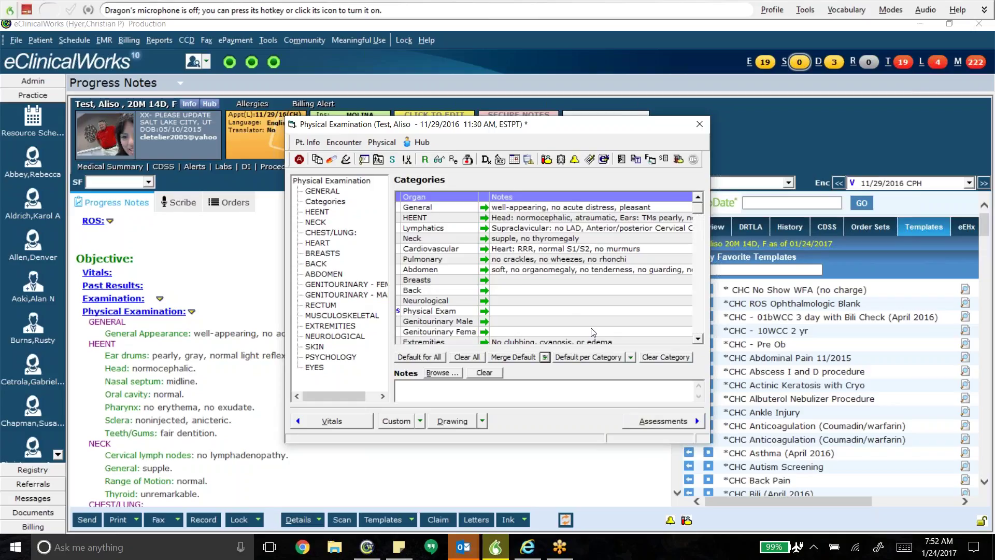
{"action": "left_click", "coordinate": [643, 357]}
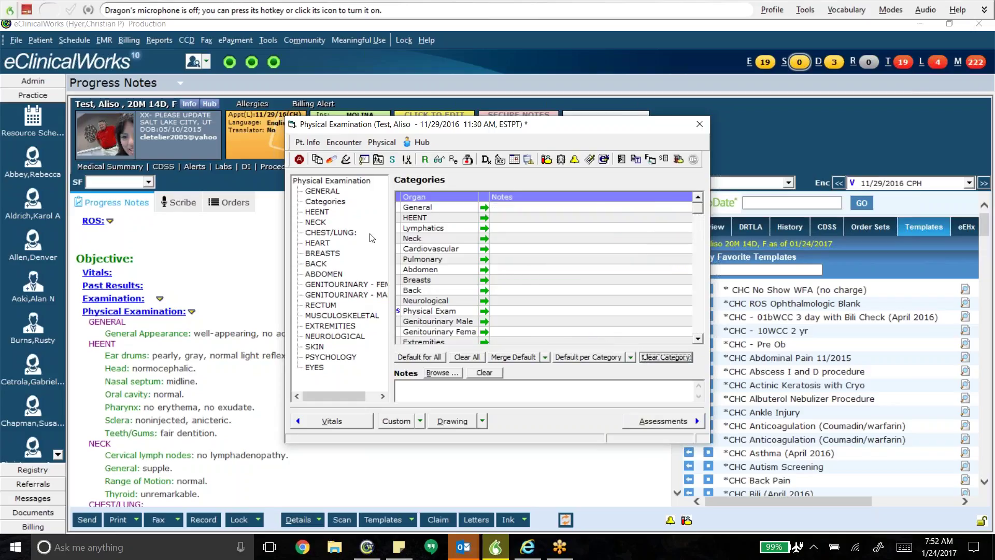
Step: Fill in the individual default findings for General, Cardiovascular, Pulmonary and Extremities under Categories
{"action": "left_click", "coordinate": [338, 202]}
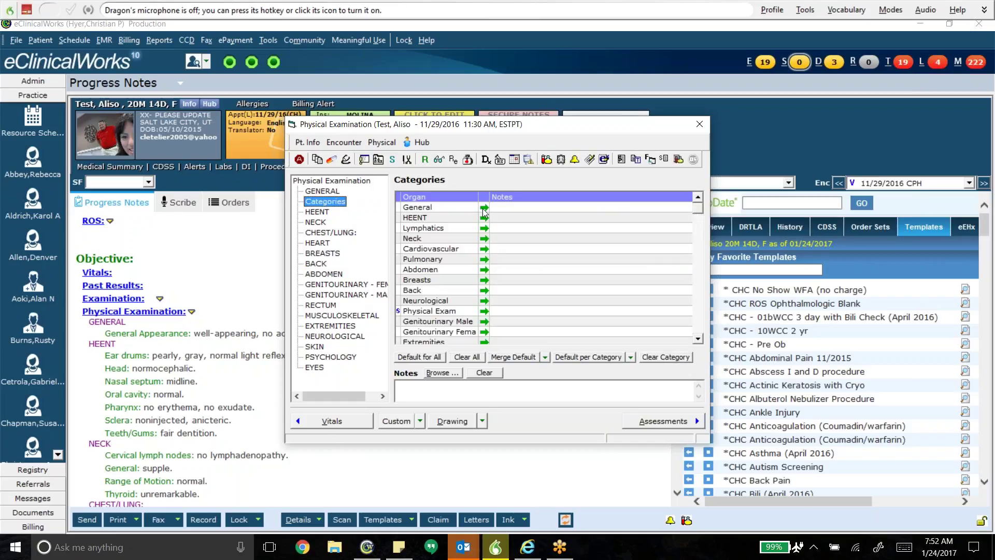
{"action": "left_click", "coordinate": [484, 207]}
{"action": "left_click", "coordinate": [484, 249]}
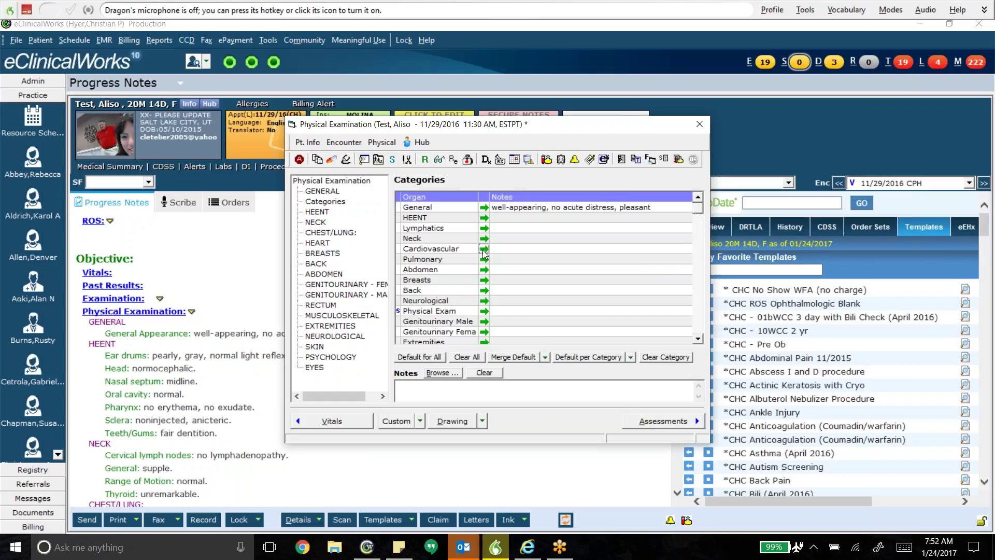
{"action": "left_click", "coordinate": [484, 258]}
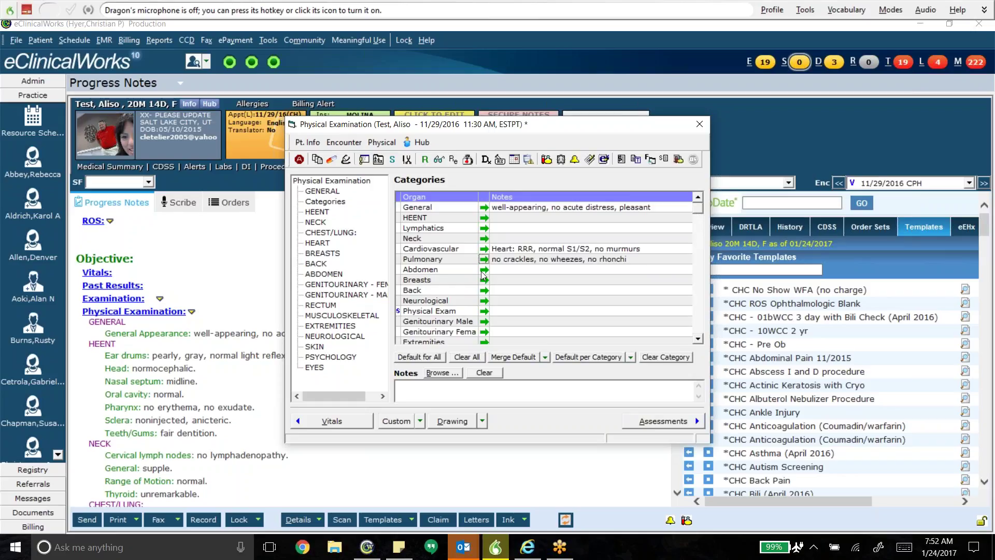
{"action": "left_click", "coordinate": [484, 270]}
{"action": "left_click", "coordinate": [485, 372]}
{"action": "left_click", "coordinate": [484, 342]}
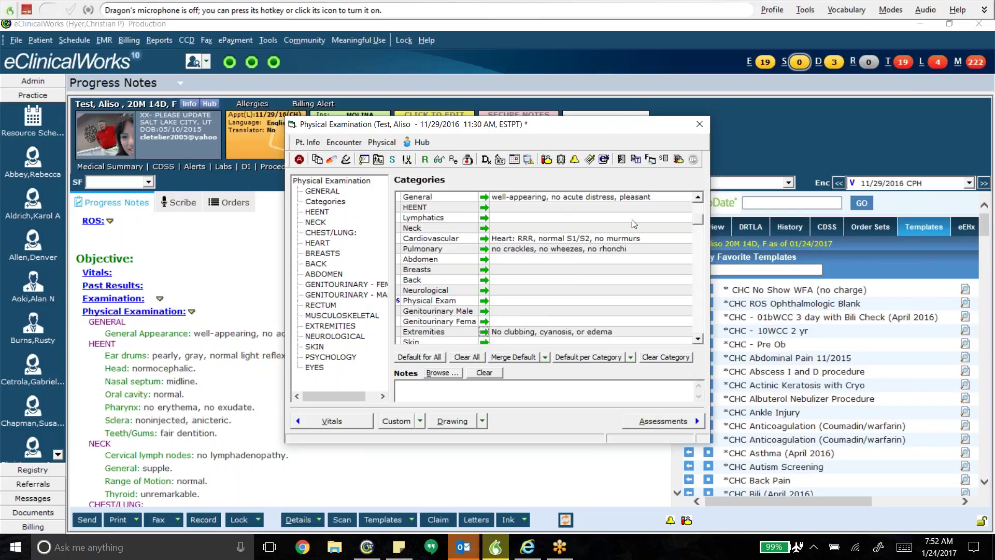
{"action": "left_click", "coordinate": [698, 197]}
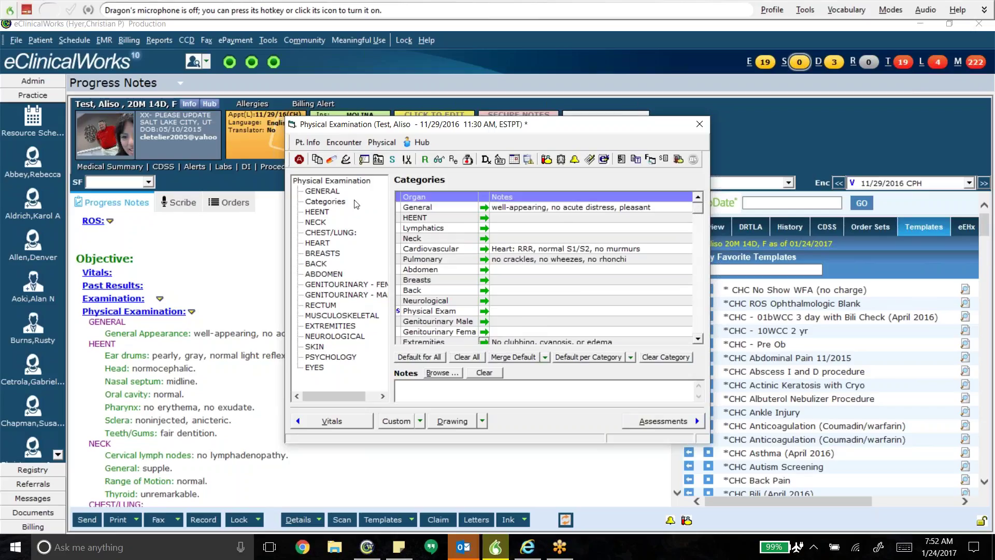
Step: Fill in the Neck default finding under Categories, and add and remove the HEENT and Lymphatics defaults
{"action": "left_click", "coordinate": [484, 207]}
{"action": "left_click", "coordinate": [484, 217]}
{"action": "left_click", "coordinate": [484, 229]}
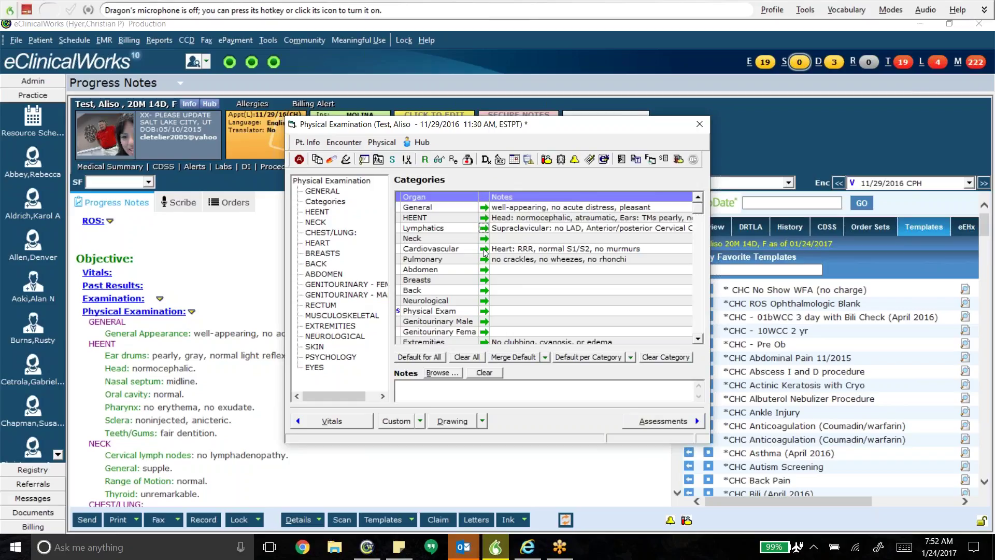
{"action": "left_click", "coordinate": [483, 238]}
{"action": "left_click", "coordinate": [484, 228]}
{"action": "left_click", "coordinate": [483, 217]}
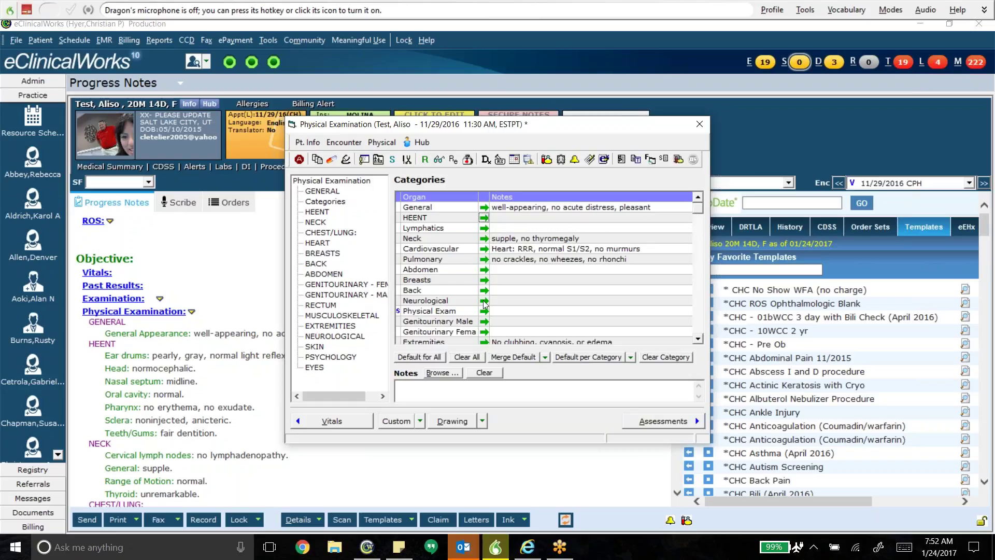
Step: Fill in the Abdomen default finding and append "lap scars at umbilicus and rUQ area" in bold to its note
{"action": "left_click", "coordinate": [486, 271]}
{"action": "double_click", "coordinate": [497, 271]}
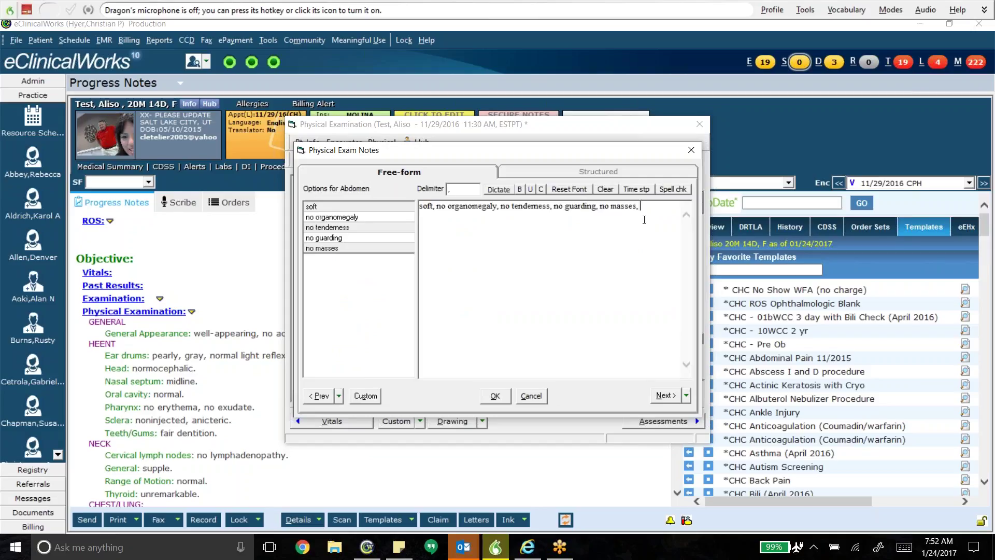
{"action": "type", "text": "lap scars at umbilicus and rUQ area"}
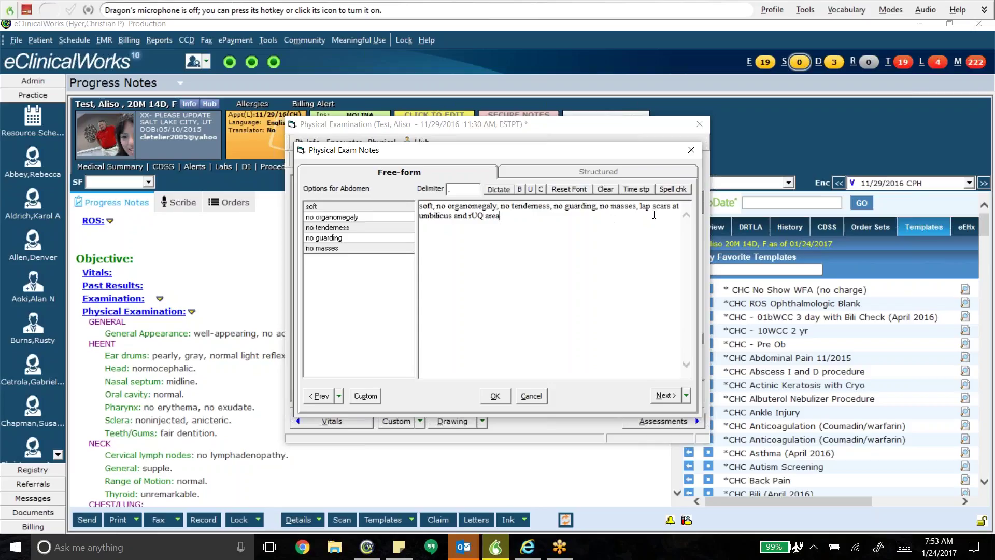
{"action": "left_click_drag", "start_coordinate": [639, 206], "coordinate": [450, 225]}
{"action": "left_click", "coordinate": [520, 189]}
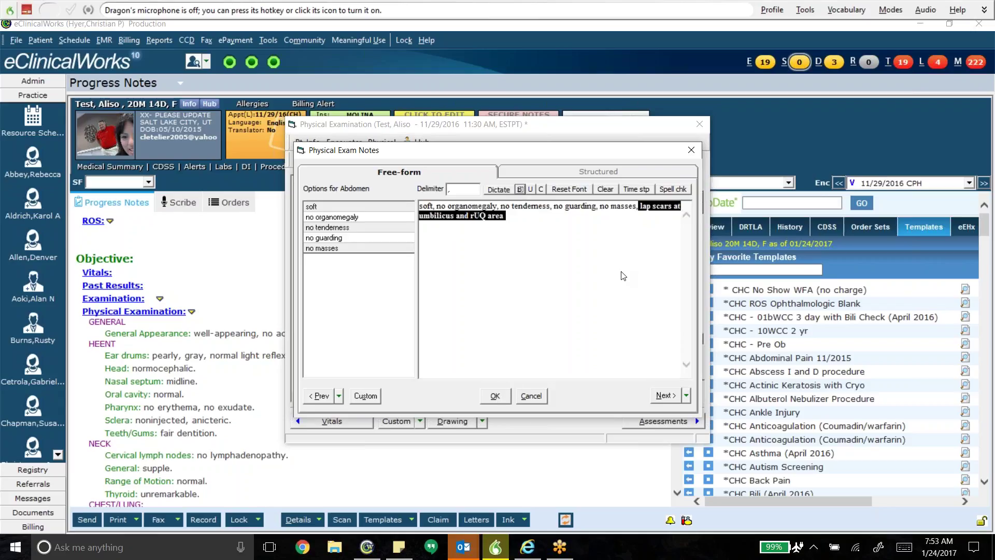
Step: Replace the appended bold text in the Abdomen note with "c/s would with surrounding erythema" and accept the note
{"action": "left_click", "coordinate": [560, 255]}
{"action": "left_click_drag", "start_coordinate": [517, 233], "coordinate": [420, 216]}
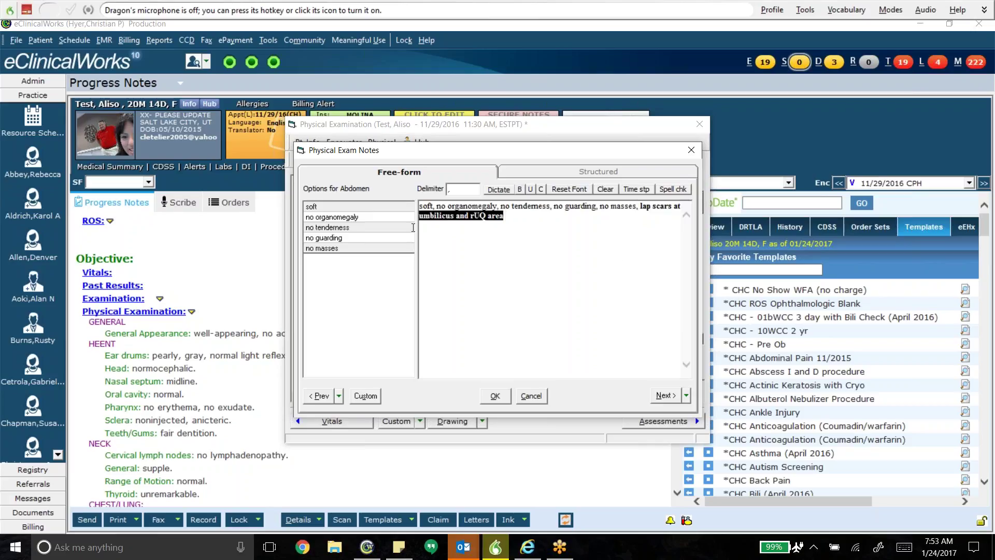
{"action": "left_click_drag", "start_coordinate": [641, 207], "coordinate": [652, 208]}
{"action": "key", "text": "BackSpace"}
{"action": "key", "text": "ctrl+End"}
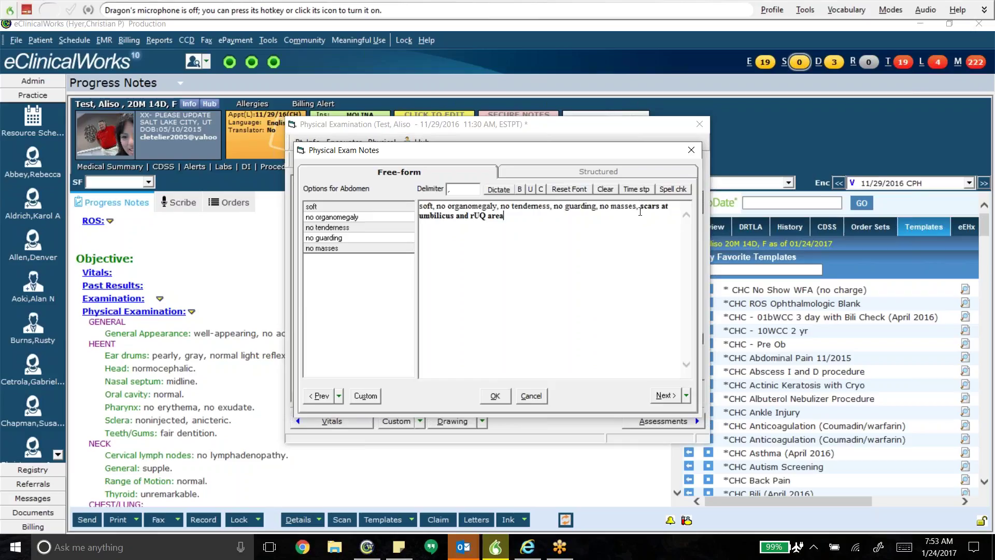
{"action": "left_click_drag", "start_coordinate": [641, 206], "coordinate": [657, 221]}
{"action": "key", "text": "BackSpace"}
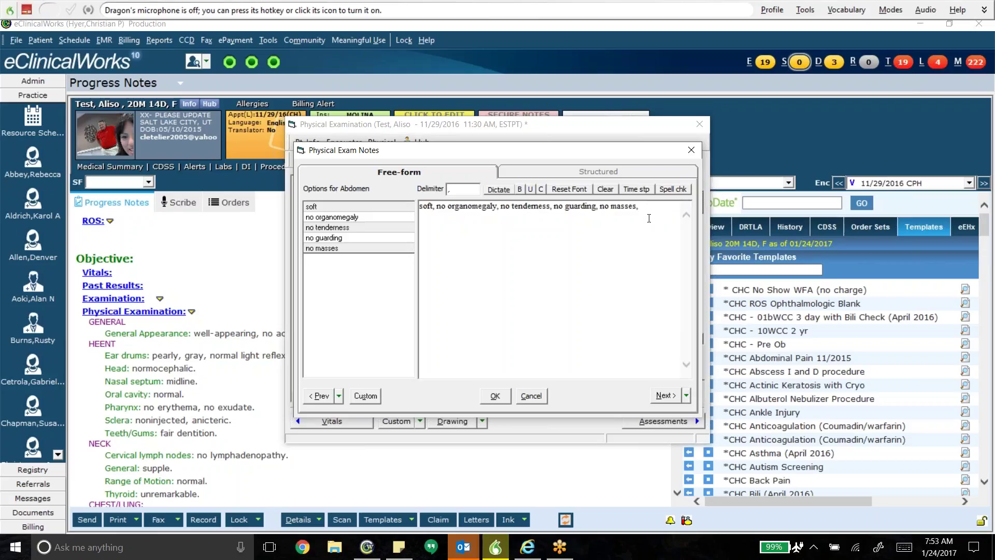
{"action": "type", "text": "c/s would with surrounding erythema"}
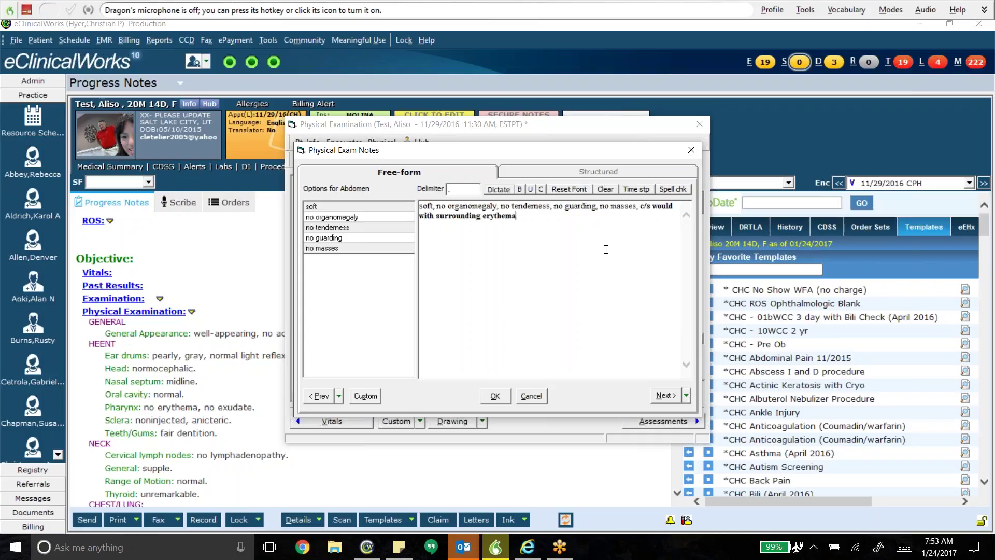
{"action": "left_click", "coordinate": [491, 400]}
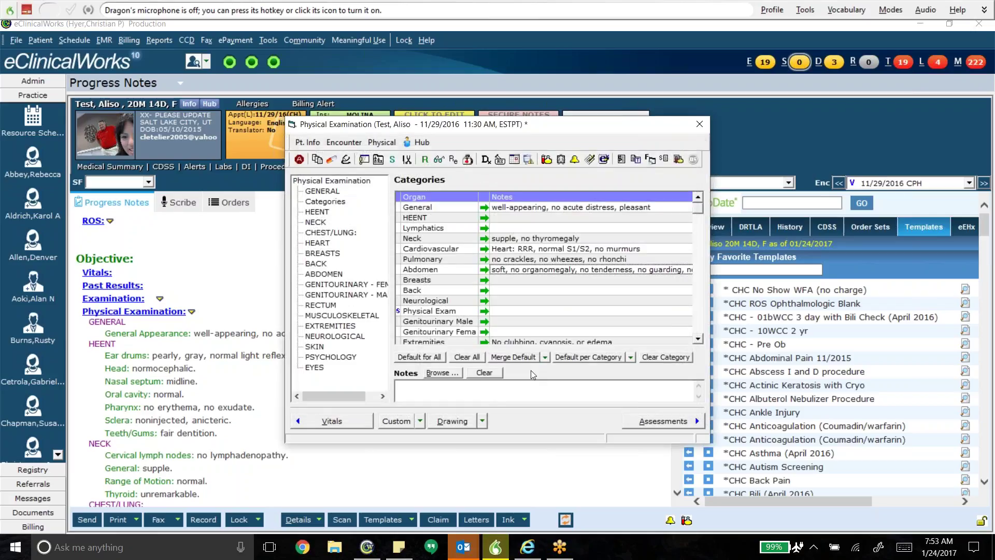
Step: Close the physical examination and review its documented findings in the progress note
{"action": "left_click", "coordinate": [700, 124]}
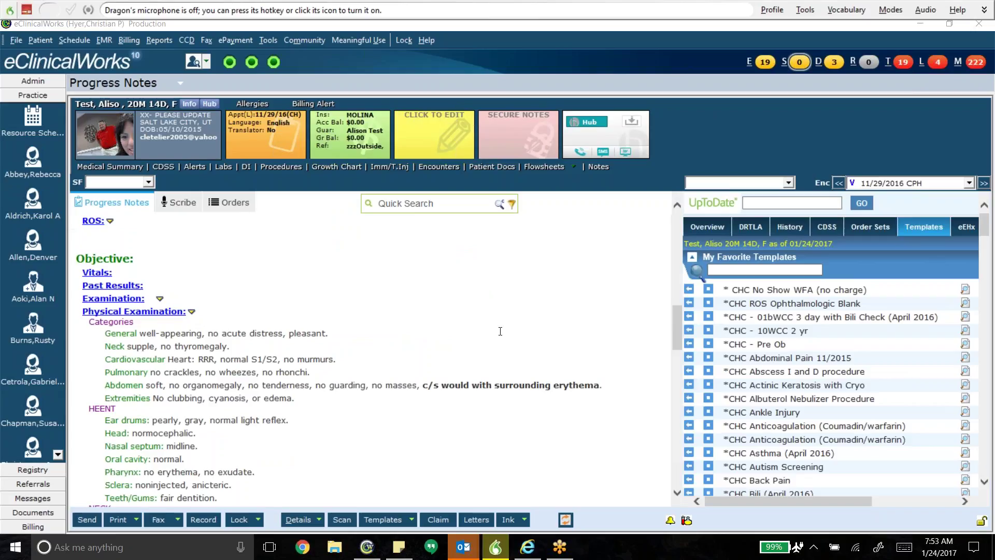
{"action": "scroll", "coordinate": [500, 331], "scroll_direction": "down", "scroll_amount": 2}
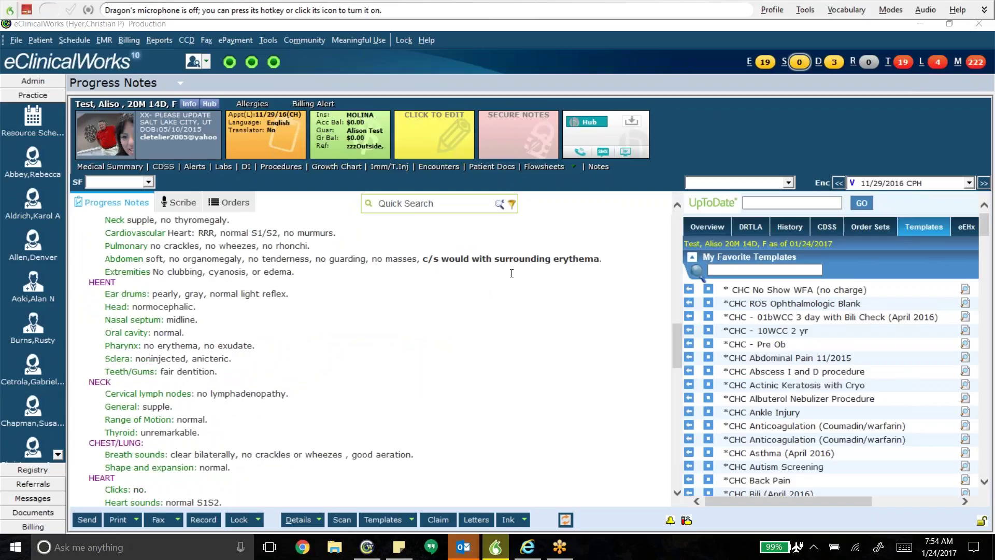
{"action": "scroll", "coordinate": [482, 356], "scroll_direction": "up", "scroll_amount": 2}
{"action": "scroll", "coordinate": [482, 355], "scroll_direction": "down", "scroll_amount": 6}
{"action": "scroll", "coordinate": [204, 275], "scroll_direction": "down", "scroll_amount": 4}
{"action": "scroll", "coordinate": [203, 275], "scroll_direction": "up", "scroll_amount": 7}
{"action": "scroll", "coordinate": [204, 275], "scroll_direction": "up", "scroll_amount": 3}
Step: Reopen the physical examination, clear the findings of all categories and close it again
{"action": "left_click", "coordinate": [292, 328]}
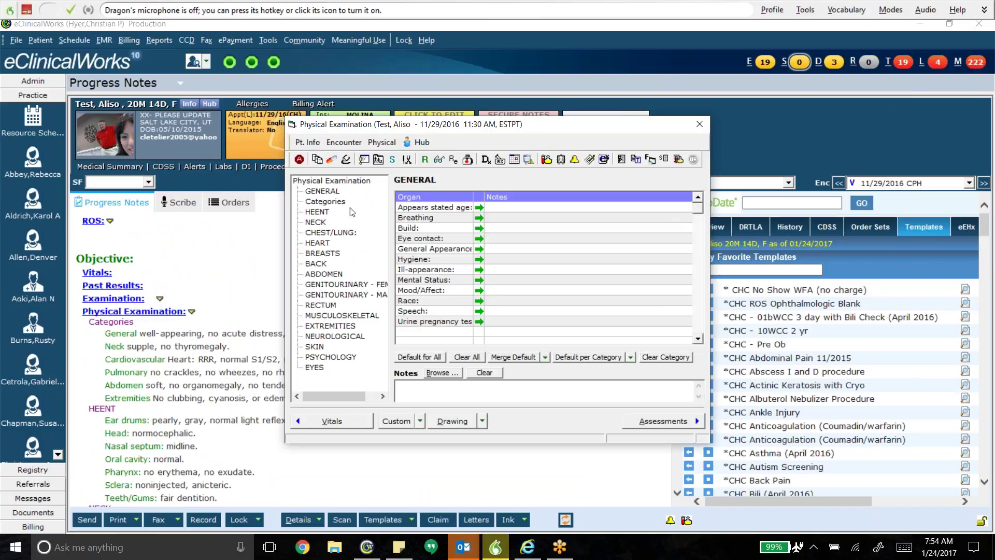
{"action": "left_click", "coordinate": [318, 212]}
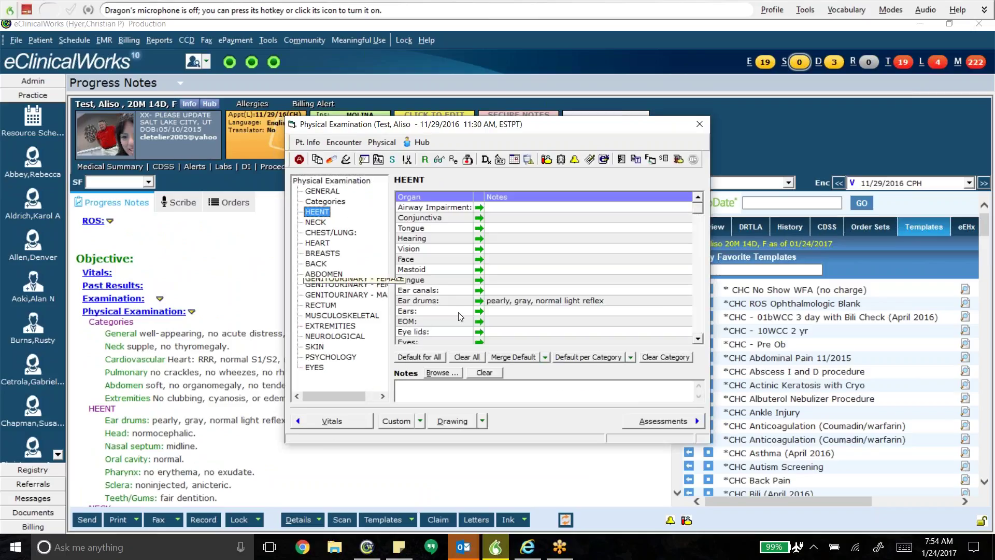
{"action": "left_click", "coordinate": [453, 357]}
{"action": "left_click", "coordinate": [496, 327]}
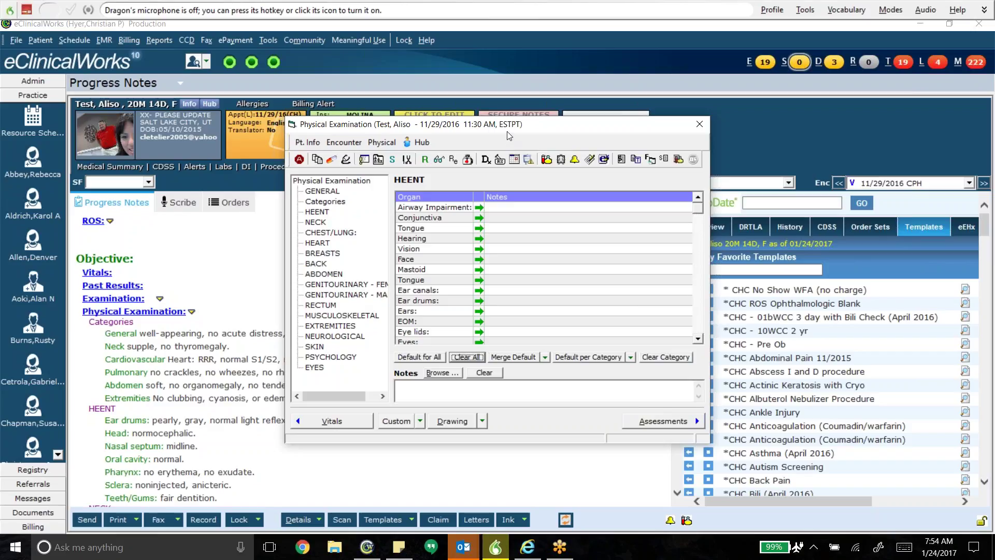
{"action": "left_click", "coordinate": [698, 126]}
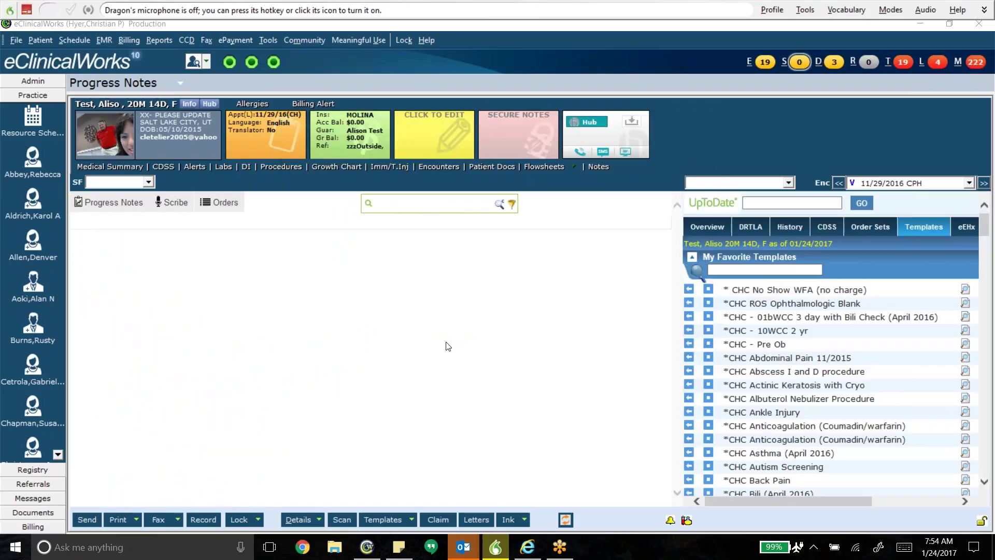
Step: Reopen the physical examination and fill in the Categories defaults for every organ from General to Neurological, plus Extremities
{"action": "scroll", "coordinate": [444, 335], "scroll_direction": "up", "scroll_amount": 3}
{"action": "scroll", "coordinate": [380, 375], "scroll_direction": "down", "scroll_amount": 3}
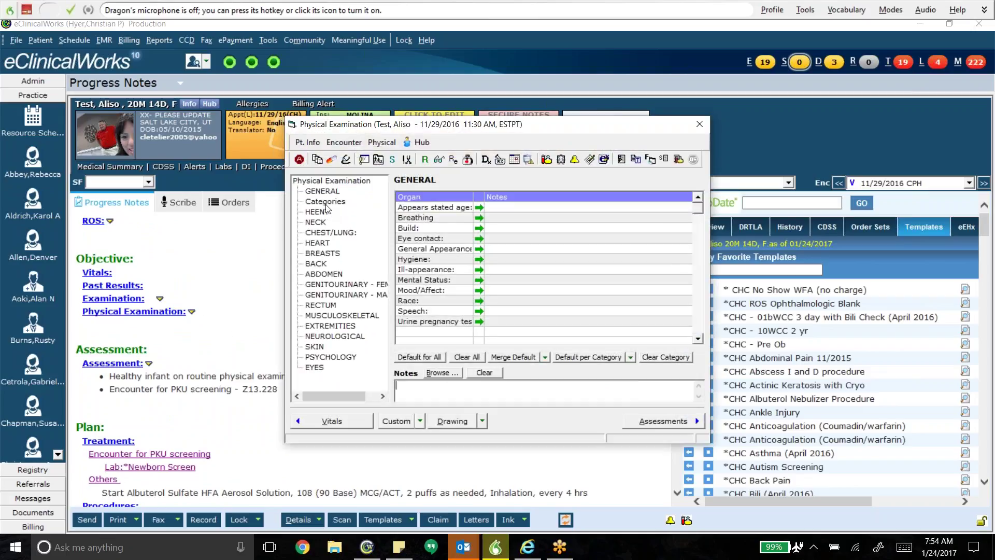
{"action": "left_click", "coordinate": [326, 202]}
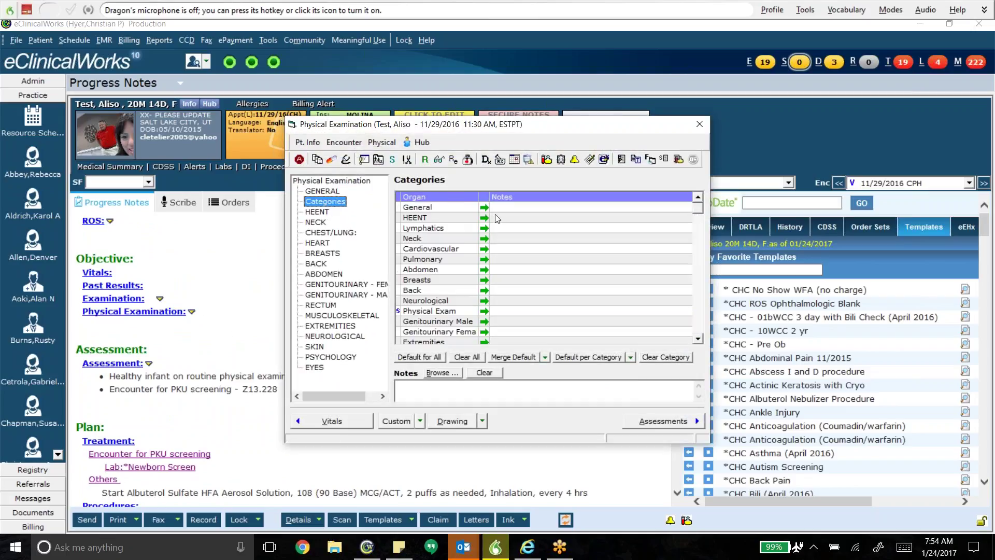
{"action": "left_click", "coordinate": [484, 207]}
{"action": "left_click", "coordinate": [484, 217]}
{"action": "left_click", "coordinate": [484, 238]}
{"action": "left_click", "coordinate": [485, 228]}
{"action": "left_click", "coordinate": [484, 249]}
{"action": "left_click", "coordinate": [484, 259]}
{"action": "left_click", "coordinate": [484, 269]}
{"action": "left_click", "coordinate": [484, 280]}
{"action": "left_click", "coordinate": [485, 291]}
{"action": "left_click", "coordinate": [484, 301]}
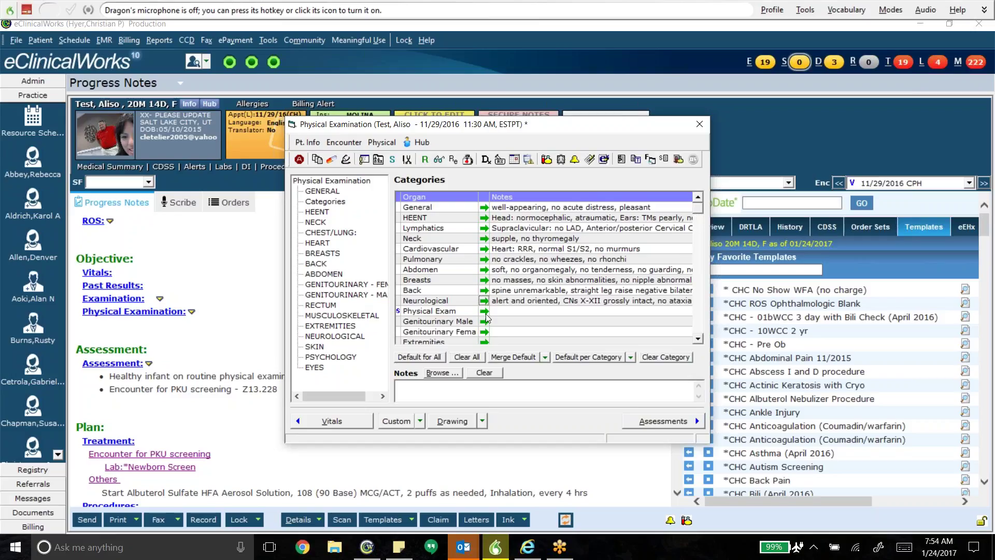
{"action": "left_click", "coordinate": [484, 343]}
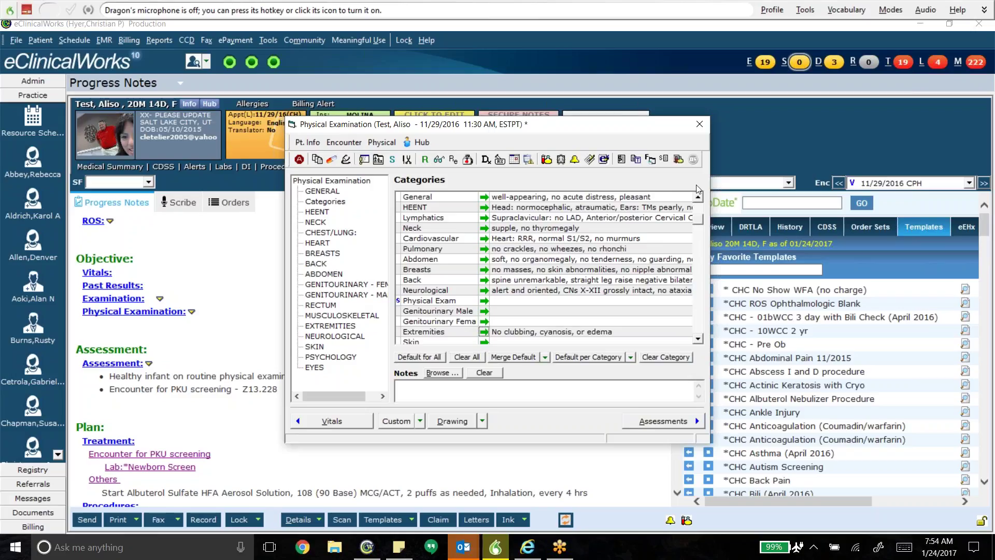
Step: Replace "OP without erythema or exudate" in the HEENT note under Categories with "pharynx w erythema and edema"
{"action": "left_click", "coordinate": [698, 198]}
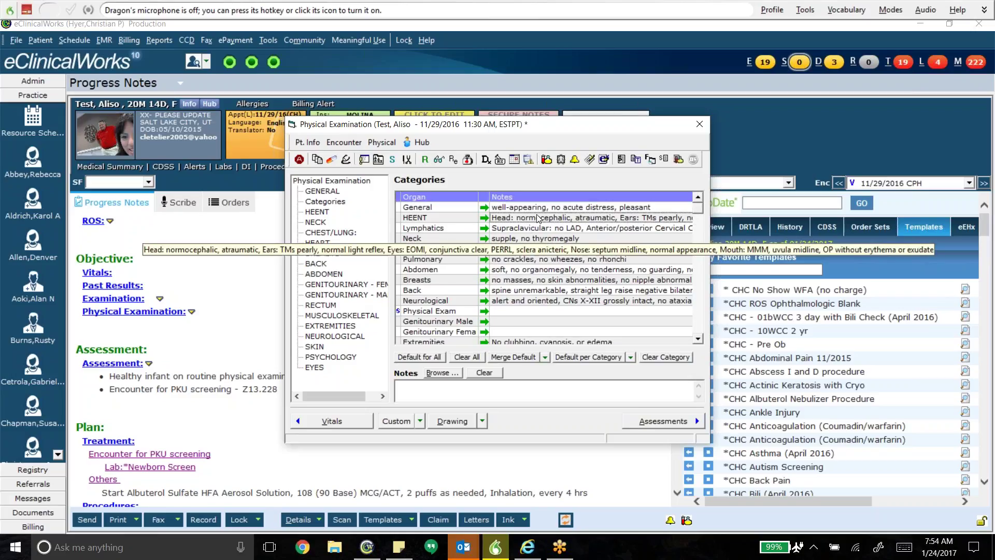
{"action": "double_click", "coordinate": [582, 217]}
{"action": "left_click", "coordinate": [525, 235]}
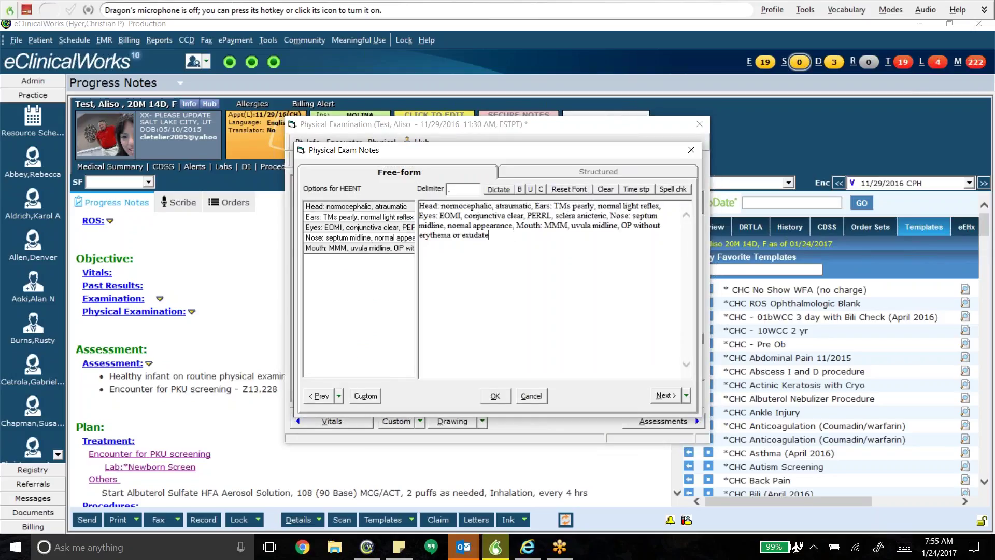
{"action": "left_click_drag", "start_coordinate": [621, 225], "coordinate": [665, 249]}
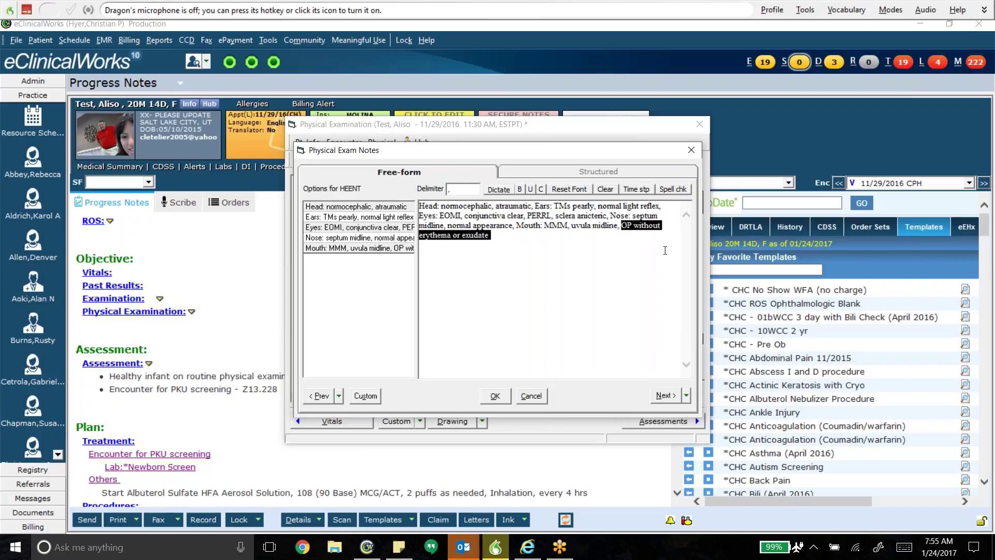
{"action": "type", "text": "a midline"}
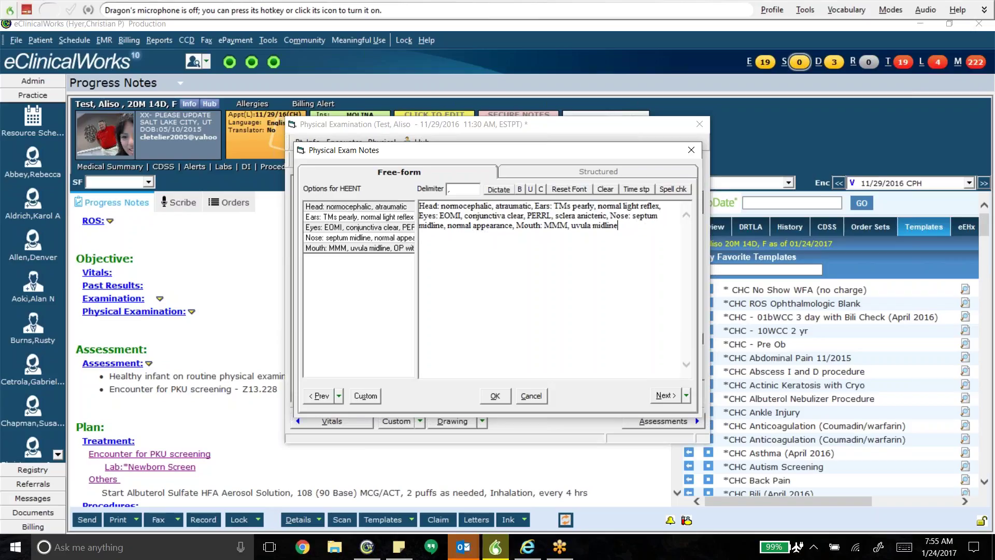
{"action": "type", "text": ", "}
{"action": "type", "text": "p"}
{"action": "type", "text": "hary"}
{"action": "type", "text": "nx"}
{"action": "type", "text": " w wertyn"}
{"action": "key", "text": "BackSpace"}
{"action": "key", "text": "BackSpace"}
{"action": "key", "text": "BackSpace"}
{"action": "key", "text": "BackSpace"}
{"action": "key", "text": "BackSpace"}
{"action": "type", "text": "ythema"}
{"action": "type", "text": " a"}
{"action": "type", "text": "nd exe"}
{"action": "type", "text": "dema"}
Step: Make the pharynx finding bold, accept the HEENT note and close the physical examination
{"action": "left_click_drag", "start_coordinate": [623, 226], "coordinate": [613, 258]}
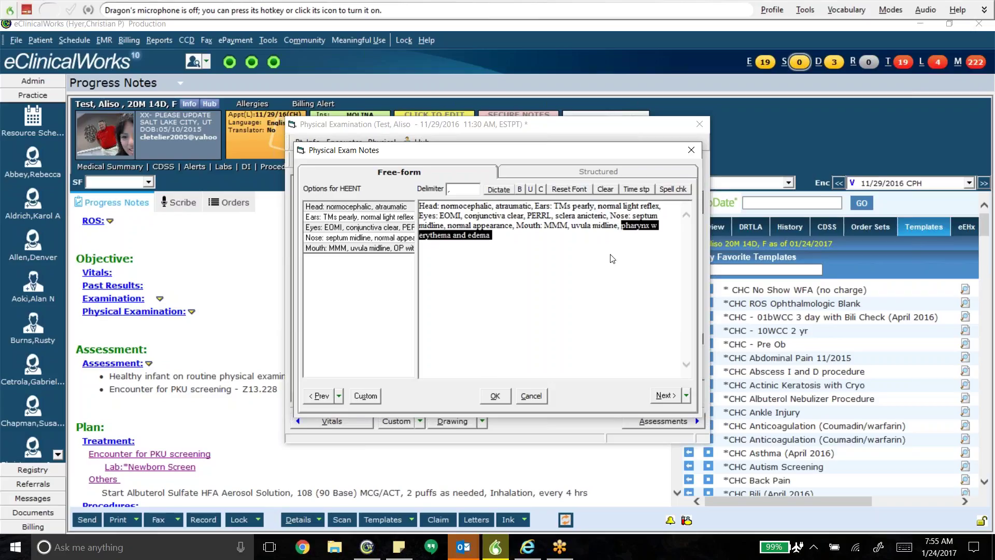
{"action": "left_click", "coordinate": [520, 189]}
{"action": "left_click", "coordinate": [493, 395]}
{"action": "left_click", "coordinate": [699, 125]}
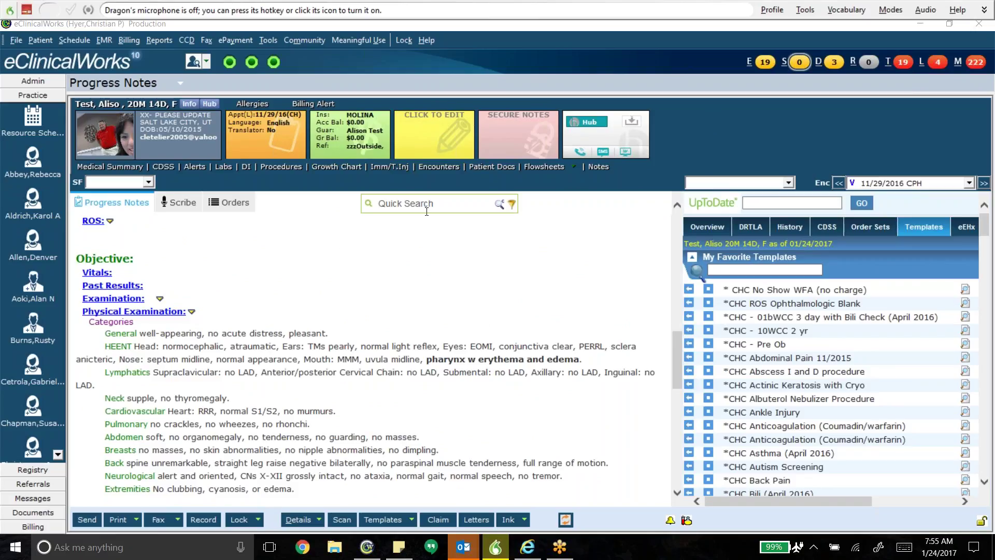
Step: Look over the encounter's orders, the findings documented in the progress note and the physical examination window
{"action": "left_click", "coordinate": [210, 206]}
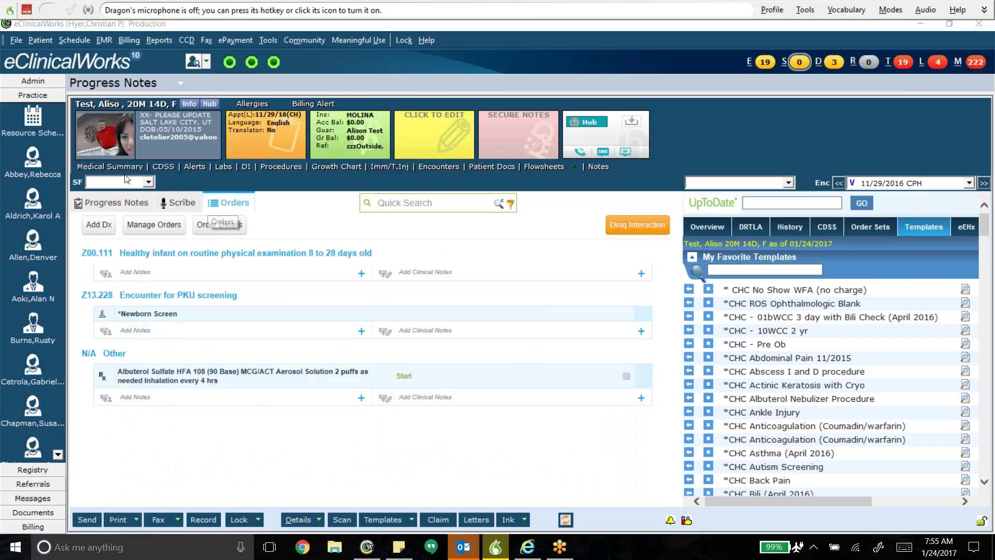
{"action": "scroll", "coordinate": [256, 381], "scroll_direction": "down", "scroll_amount": 15}
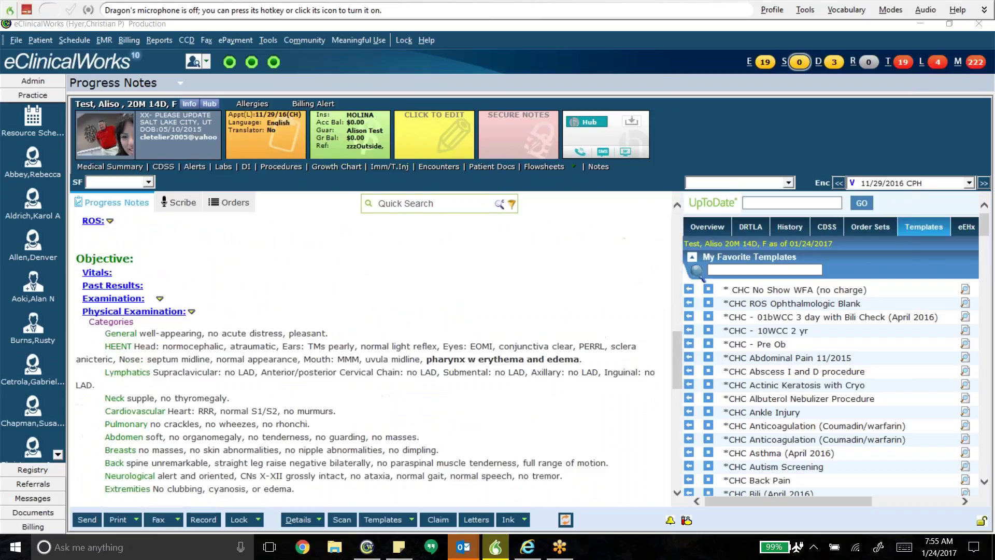
{"action": "scroll", "coordinate": [437, 377], "scroll_direction": "down", "scroll_amount": 3}
{"action": "scroll", "coordinate": [412, 367], "scroll_direction": "up", "scroll_amount": 3}
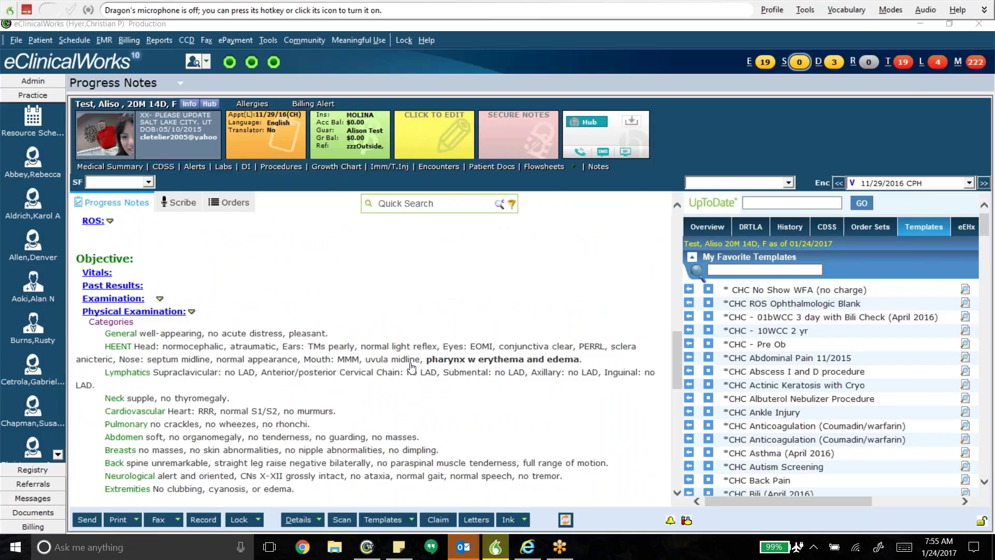
{"action": "left_click", "coordinate": [111, 312]}
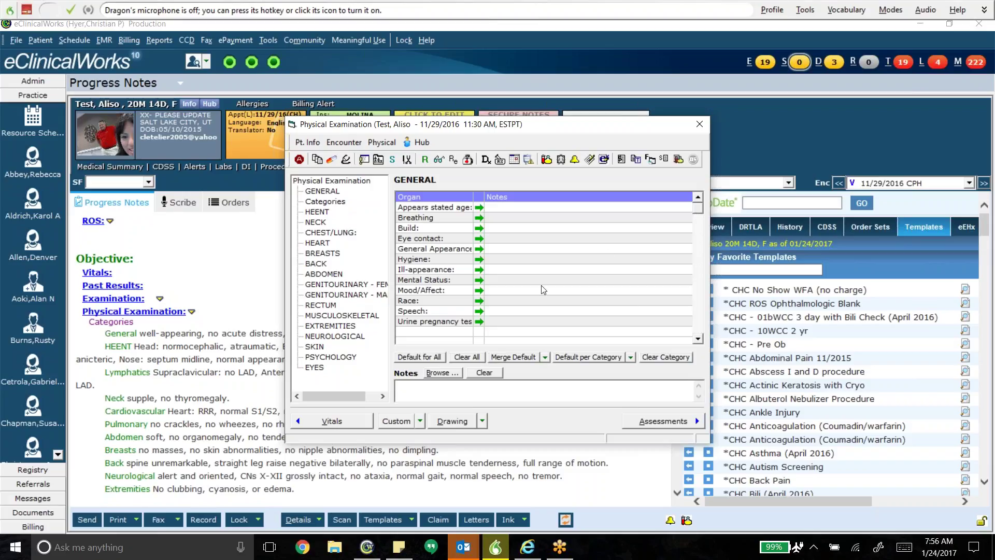
{"action": "left_click", "coordinate": [699, 126]}
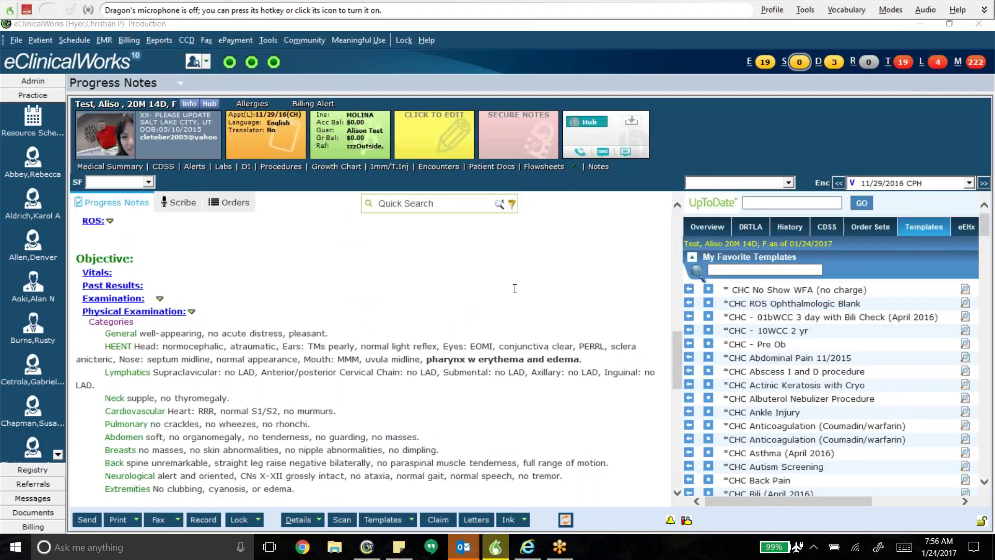
{"action": "scroll", "coordinate": [515, 288], "scroll_direction": "down", "scroll_amount": 3}
{"action": "scroll", "coordinate": [371, 353], "scroll_direction": "up", "scroll_amount": 3}
{"action": "scroll", "coordinate": [512, 295], "scroll_direction": "down", "scroll_amount": 6}
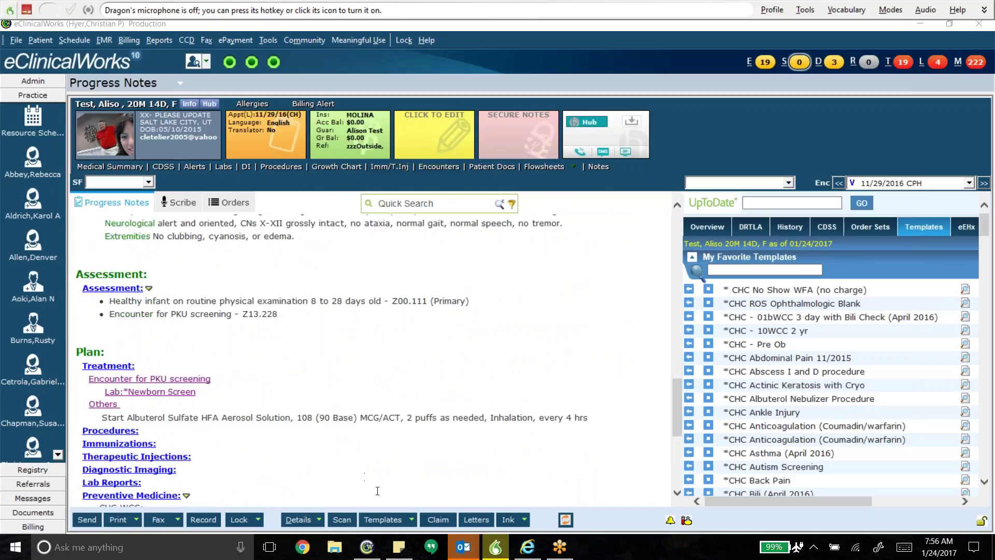
Step: Start saving the progress note as a template named "Test pharyngitis", with Public access and added as a favourite
{"action": "left_click", "coordinate": [413, 521]}
{"action": "left_click", "coordinate": [436, 487]}
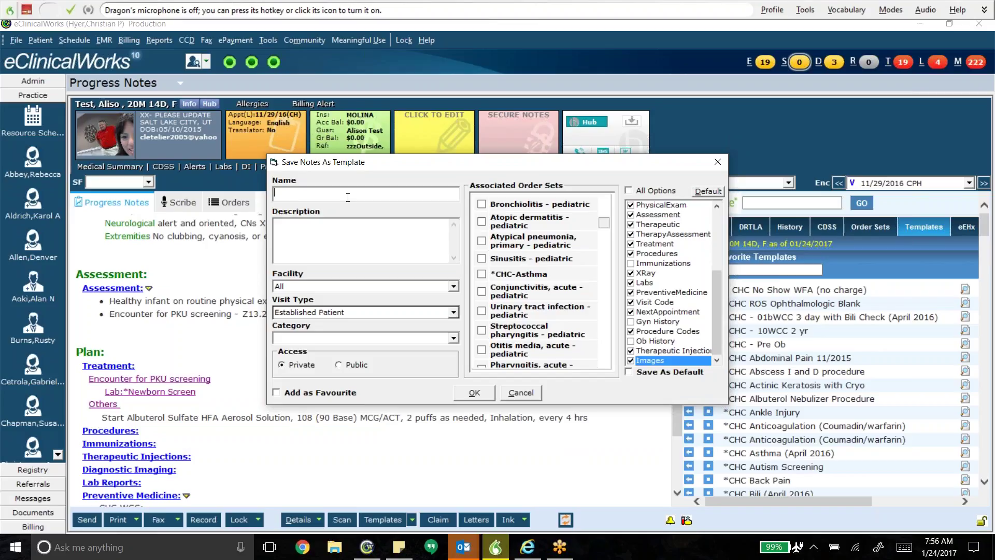
{"action": "type", "text": "Test pharyngitis"}
{"action": "left_click", "coordinate": [346, 365]}
{"action": "left_click", "coordinate": [297, 395]}
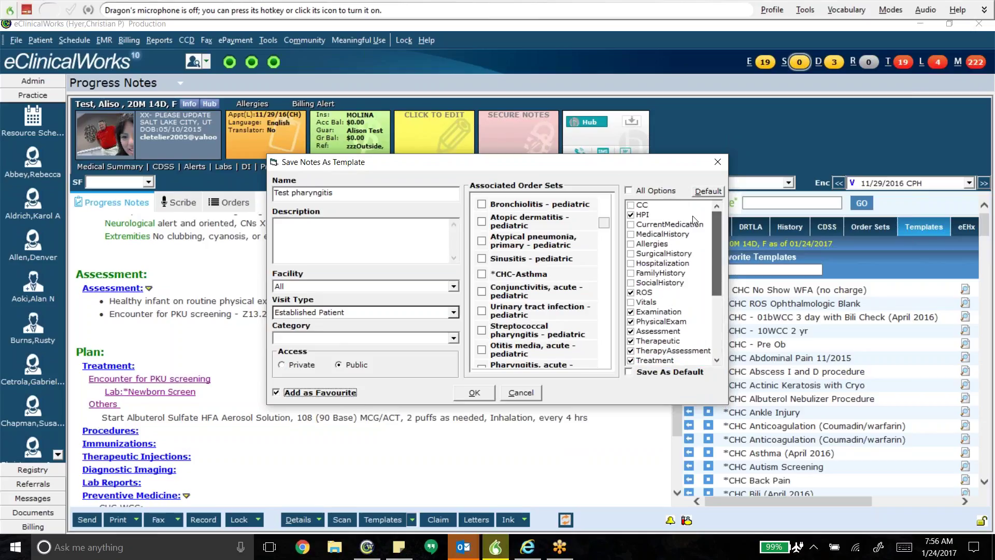
Step: Deselect all of the template's content options and include only PhysicalExam
{"action": "left_click", "coordinate": [629, 191]}
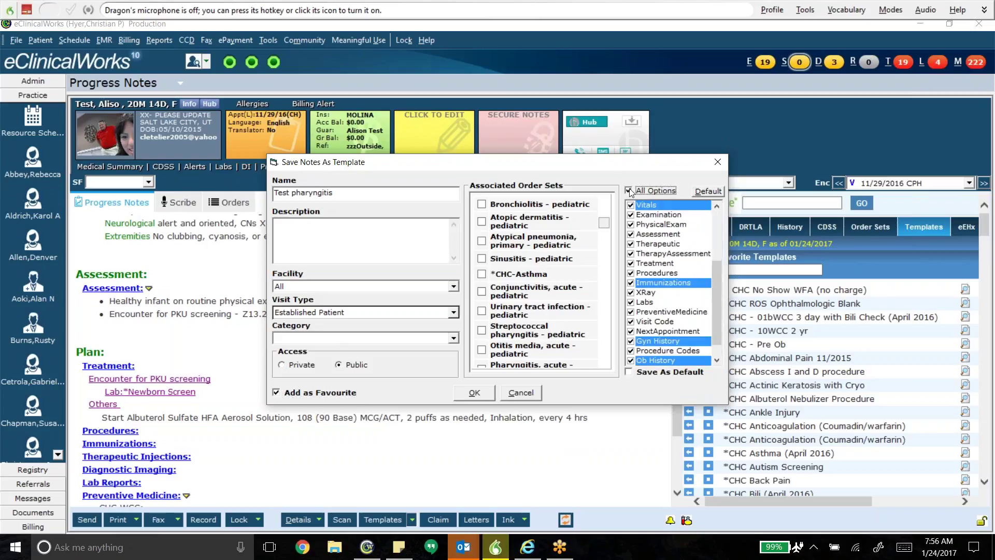
{"action": "left_click", "coordinate": [629, 191]}
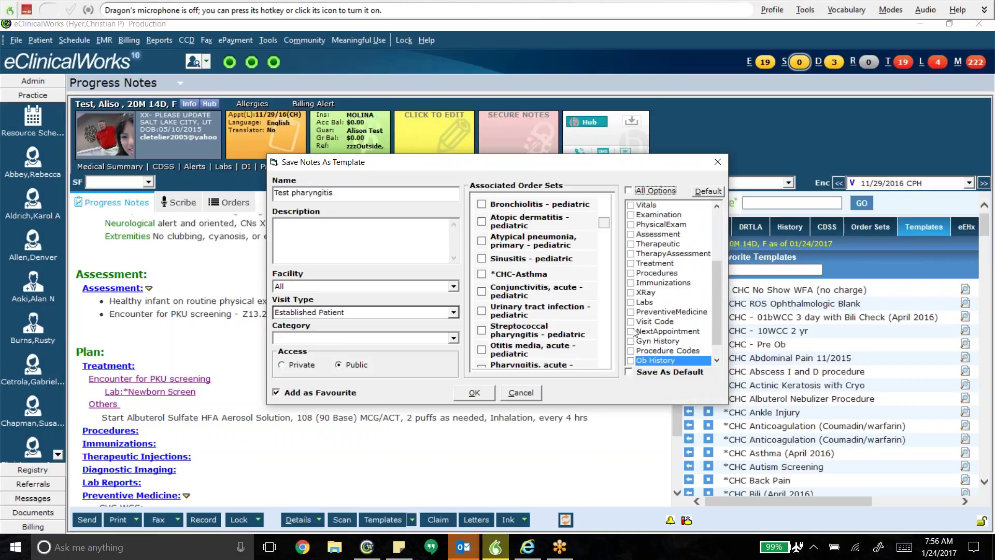
{"action": "left_click", "coordinate": [717, 361]}
{"action": "left_click", "coordinate": [717, 360]}
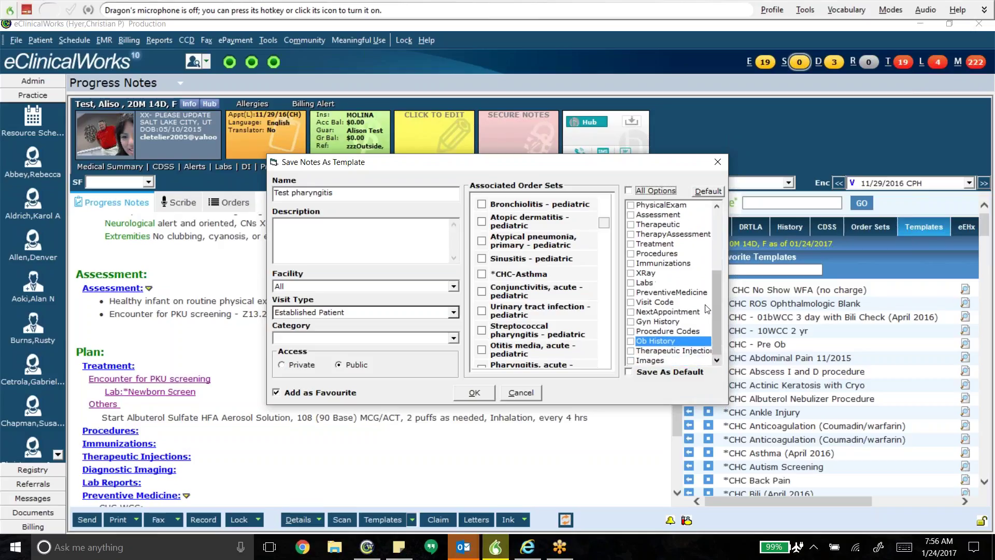
{"action": "left_click", "coordinate": [632, 206]}
{"action": "scroll", "coordinate": [720, 281], "scroll_direction": "up", "scroll_amount": 3}
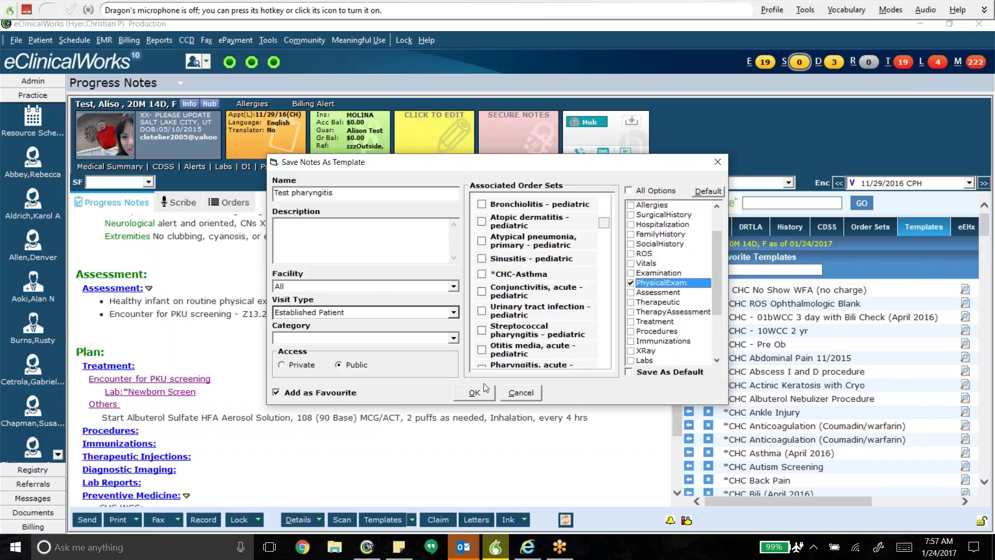
Step: Save the template without viewing it and search the favourite templates for "test"
{"action": "left_click", "coordinate": [475, 393]}
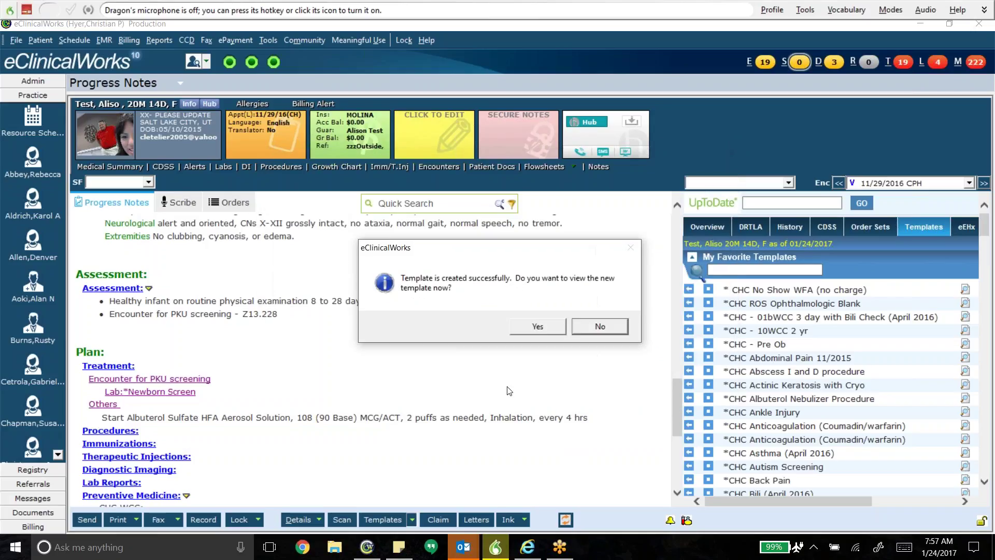
{"action": "left_click", "coordinate": [591, 329]}
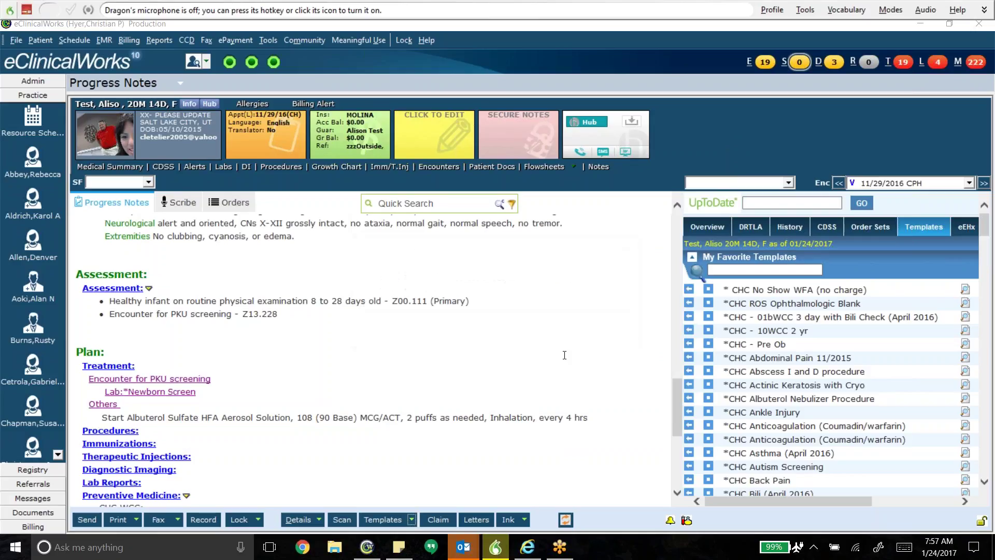
{"action": "left_click", "coordinate": [917, 234]}
{"action": "type", "text": "test"}
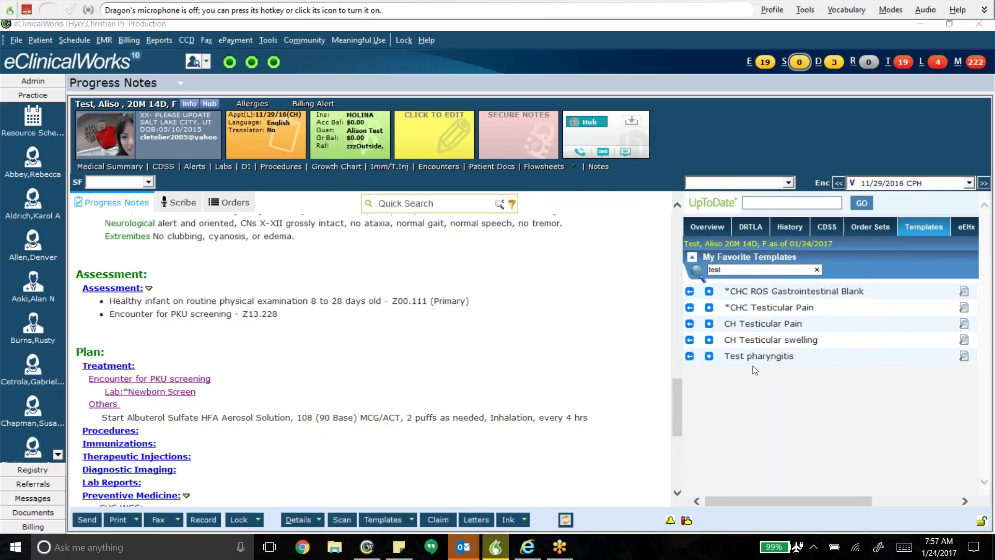
Step: Clear all findings from the note's physical examination and close it
{"action": "scroll", "coordinate": [496, 358], "scroll_direction": "up", "scroll_amount": 3}
{"action": "scroll", "coordinate": [496, 357], "scroll_direction": "up", "scroll_amount": 3}
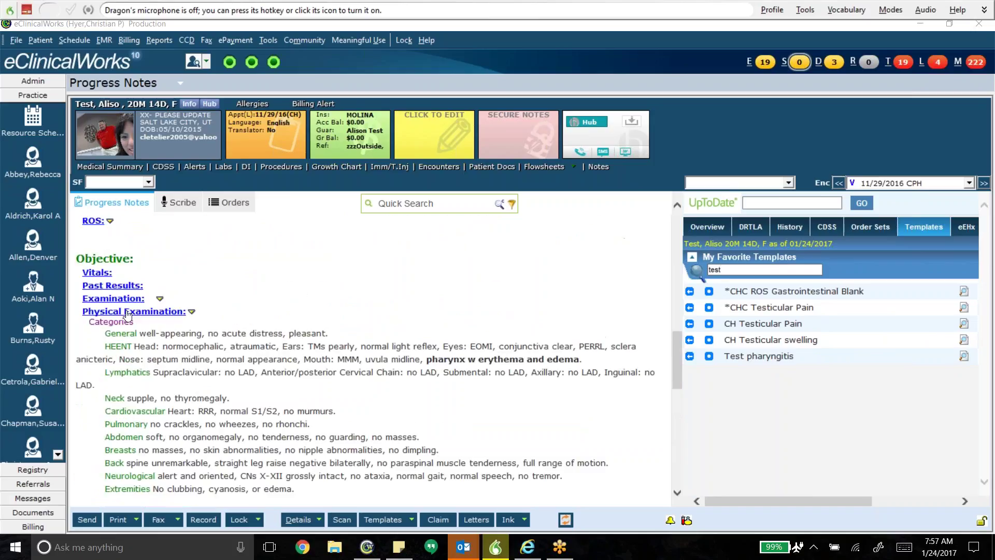
{"action": "left_click", "coordinate": [178, 313]}
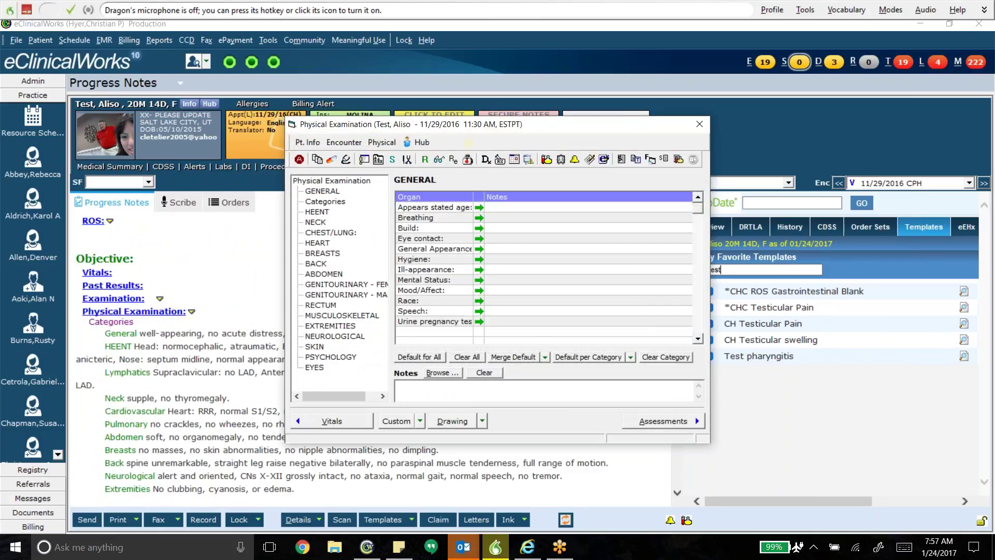
{"action": "left_click", "coordinate": [481, 357]}
{"action": "left_click", "coordinate": [479, 332]}
{"action": "left_click", "coordinate": [699, 124]}
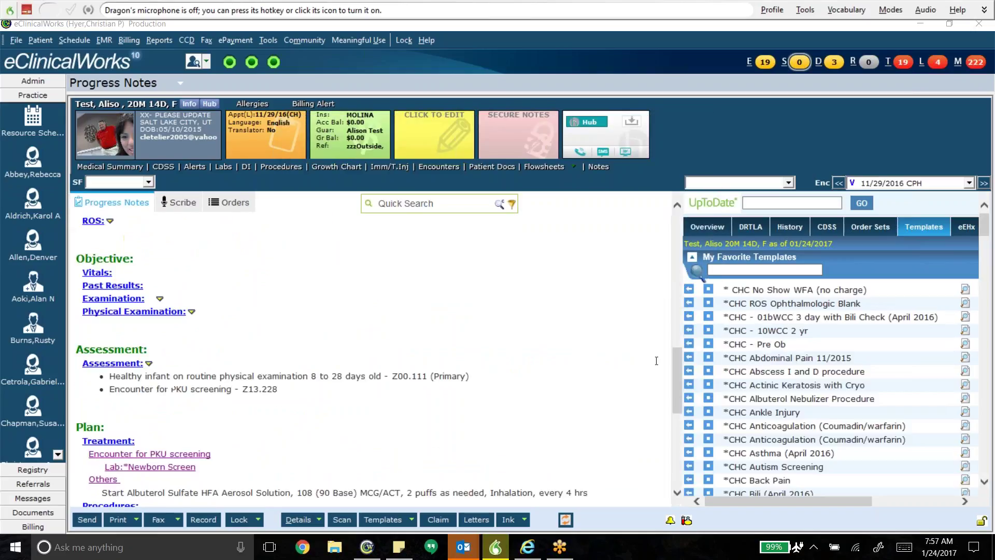
Step: Search the favourite templates for "test" and apply the Test pharyngitis template to the progress note
{"action": "left_click", "coordinate": [799, 270]}
{"action": "type", "text": "test"}
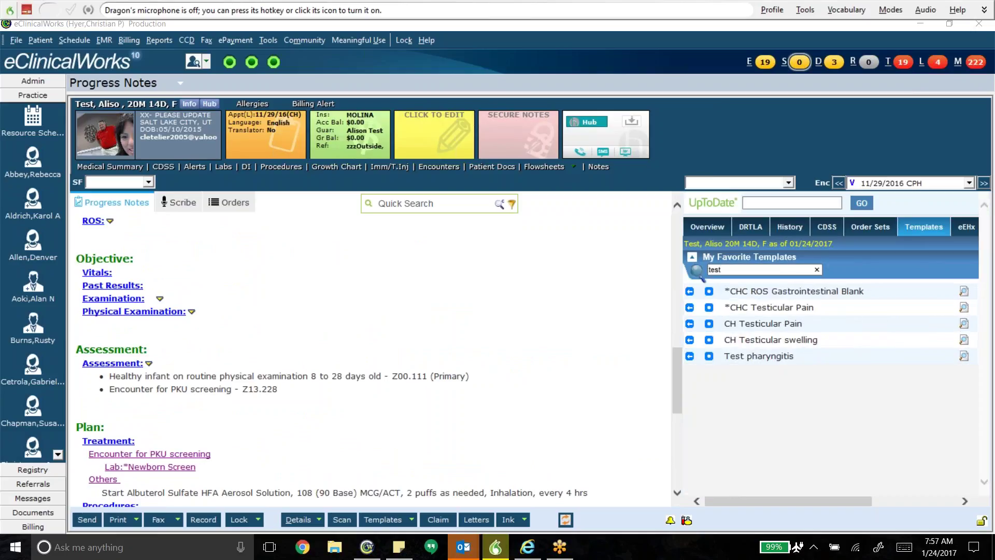
{"action": "left_click", "coordinate": [689, 356]}
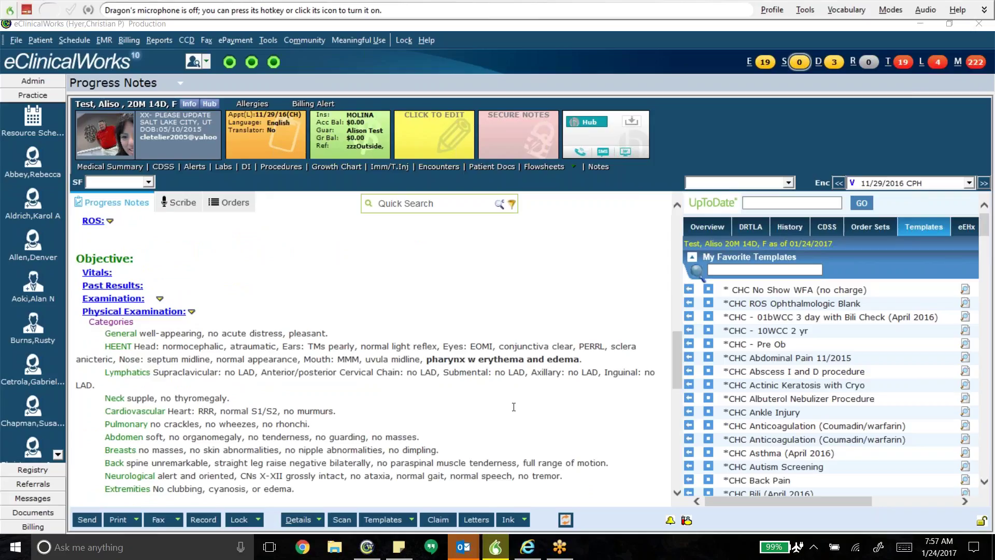
{"action": "scroll", "coordinate": [513, 407], "scroll_direction": "down", "scroll_amount": 3}
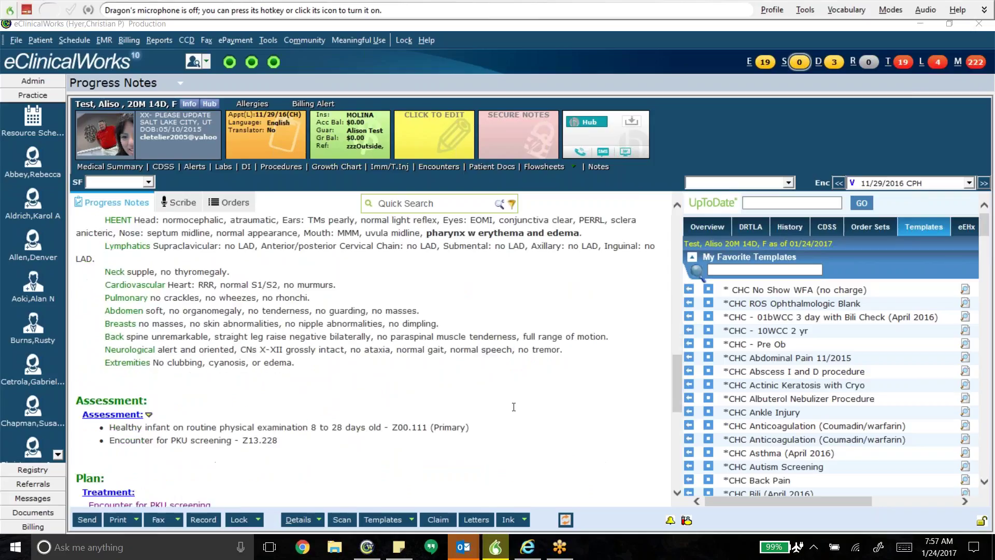
{"action": "scroll", "coordinate": [513, 407], "scroll_direction": "up", "scroll_amount": 3}
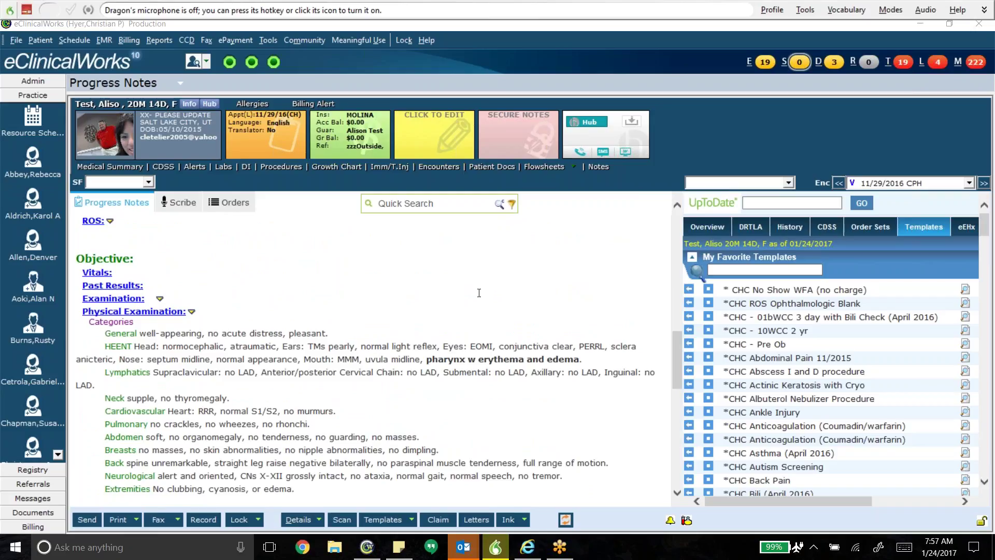
Step: Open the Back finding under Categories to examine its free-form options, and cancel without changes
{"action": "scroll", "coordinate": [463, 339], "scroll_direction": "down", "scroll_amount": 3}
{"action": "scroll", "coordinate": [463, 340], "scroll_direction": "up", "scroll_amount": 3}
{"action": "left_click", "coordinate": [114, 463]}
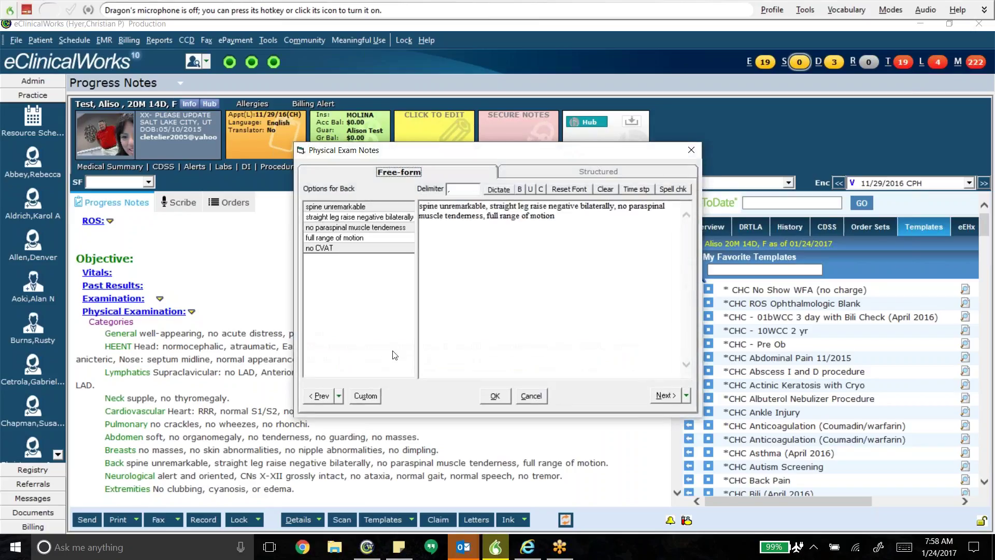
{"action": "left_click", "coordinate": [532, 396]}
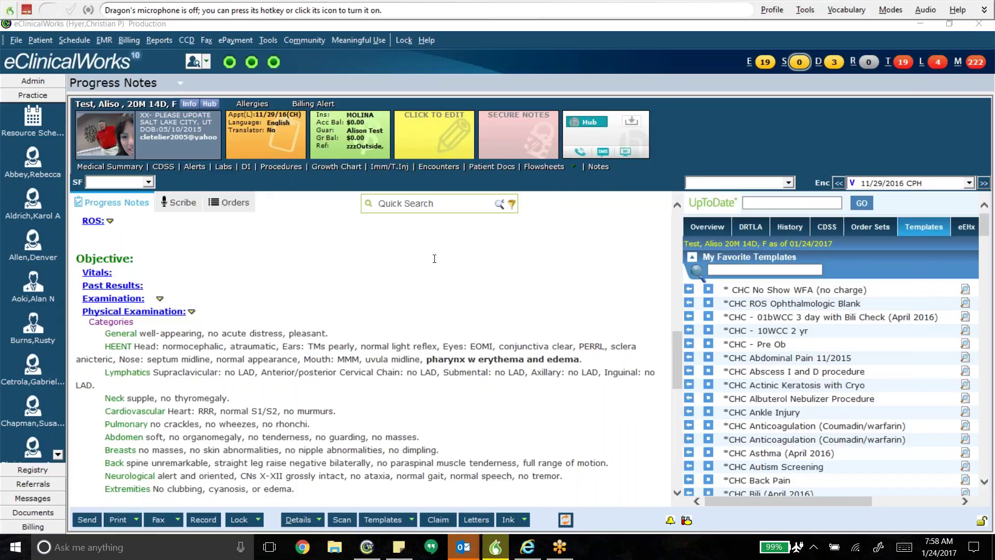
Step: Look over the progress note's history and physical examination sections, and view the Social History window
{"action": "scroll", "coordinate": [434, 258], "scroll_direction": "up", "scroll_amount": 5}
{"action": "scroll", "coordinate": [434, 259], "scroll_direction": "down", "scroll_amount": 10}
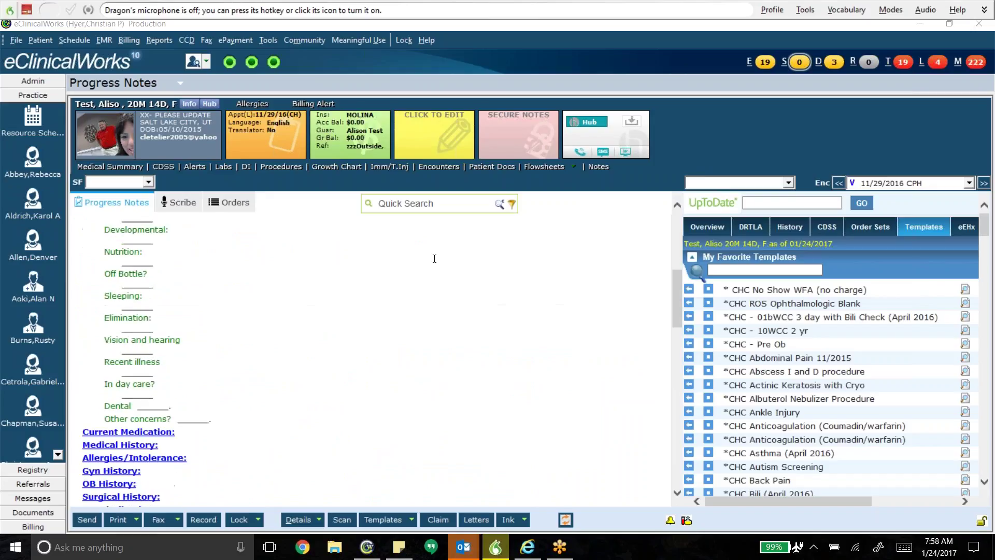
{"action": "scroll", "coordinate": [434, 258], "scroll_direction": "up", "scroll_amount": 2}
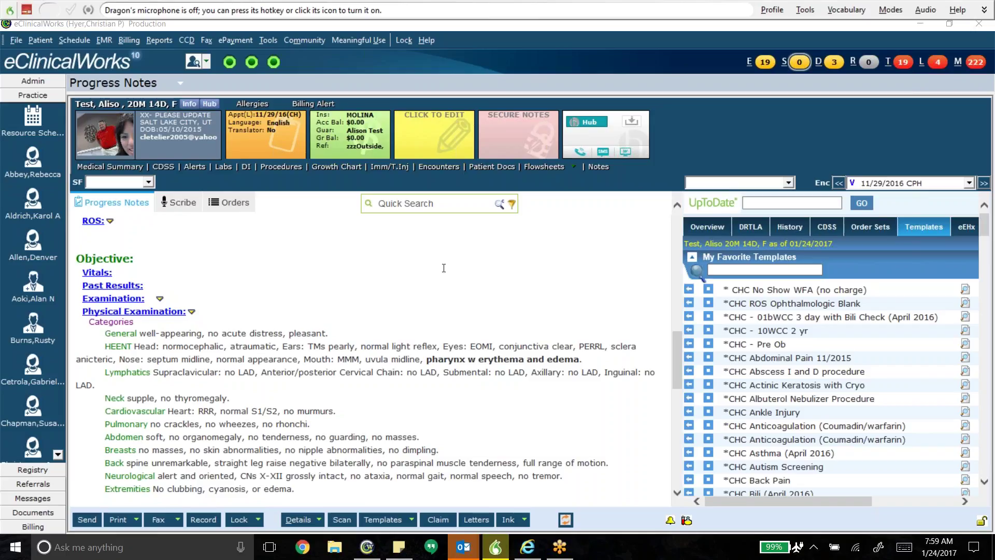
{"action": "scroll", "coordinate": [444, 268], "scroll_direction": "up", "scroll_amount": 5}
{"action": "scroll", "coordinate": [443, 268], "scroll_direction": "up", "scroll_amount": 2}
{"action": "scroll", "coordinate": [443, 268], "scroll_direction": "down", "scroll_amount": 6}
{"action": "scroll", "coordinate": [267, 337], "scroll_direction": "up", "scroll_amount": 4}
{"action": "scroll", "coordinate": [280, 347], "scroll_direction": "down", "scroll_amount": 5}
{"action": "scroll", "coordinate": [152, 340], "scroll_direction": "up", "scroll_amount": 2}
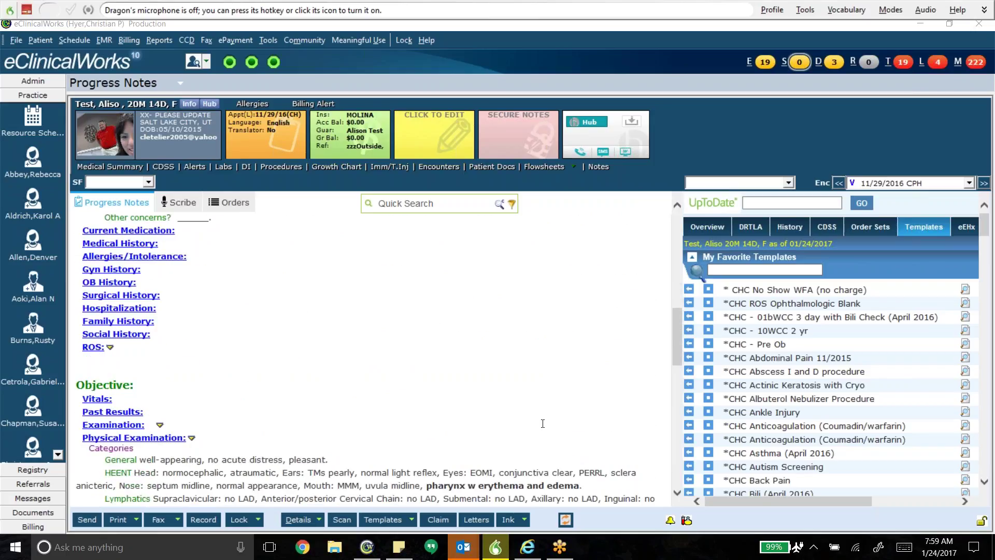
{"action": "scroll", "coordinate": [223, 410], "scroll_direction": "down", "scroll_amount": 2}
{"action": "scroll", "coordinate": [155, 378], "scroll_direction": "up", "scroll_amount": 2}
{"action": "left_click", "coordinate": [116, 333]}
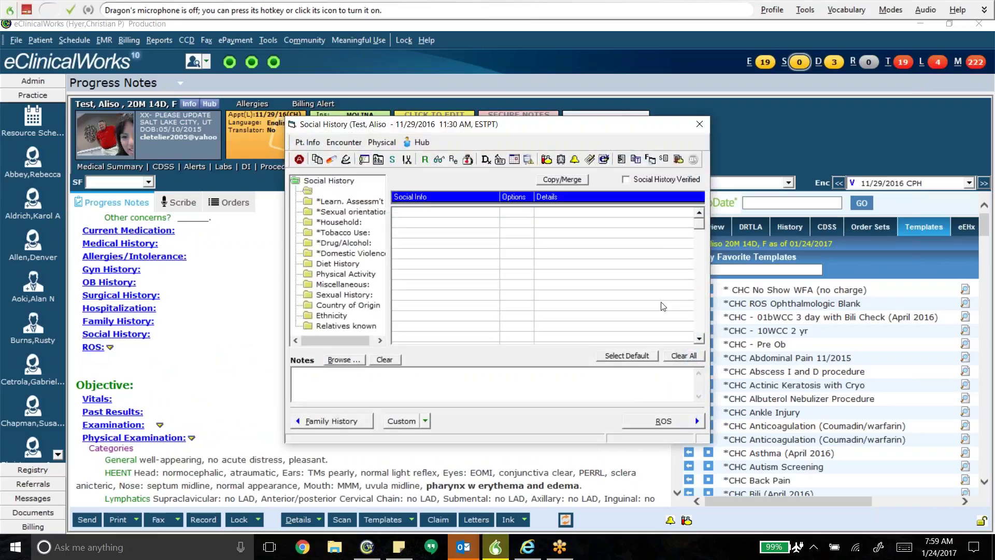
{"action": "left_click", "coordinate": [701, 125]}
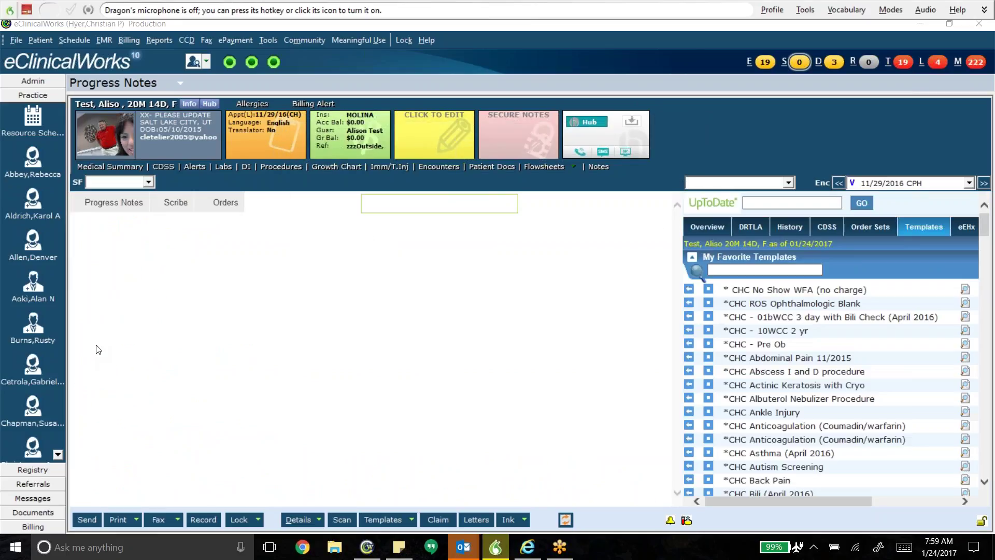
Step: Open the review of systems and examine the symptom lists for several categories, including Cardiovascular, Hematology and Peripheral Vascular
{"action": "left_click", "coordinate": [93, 347]}
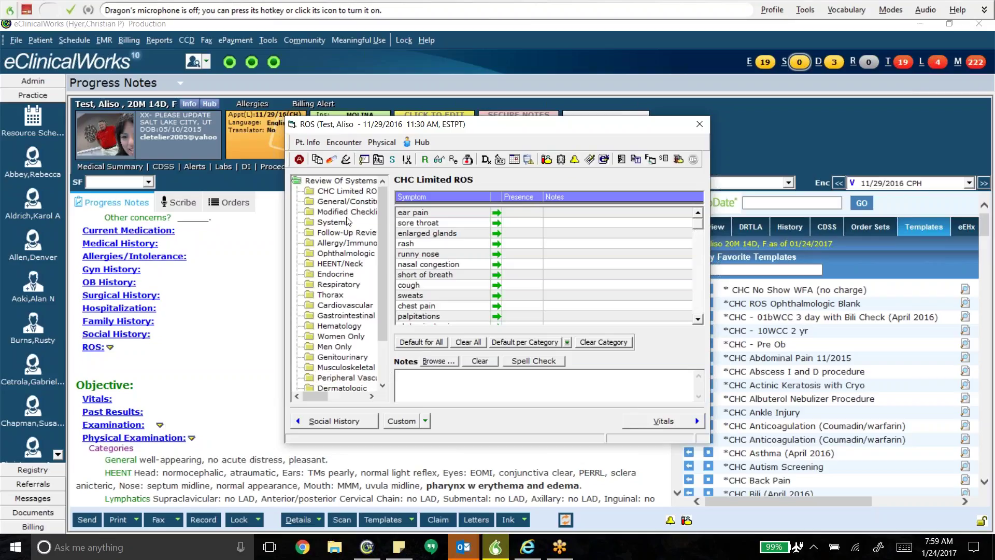
{"action": "left_click", "coordinate": [341, 305]}
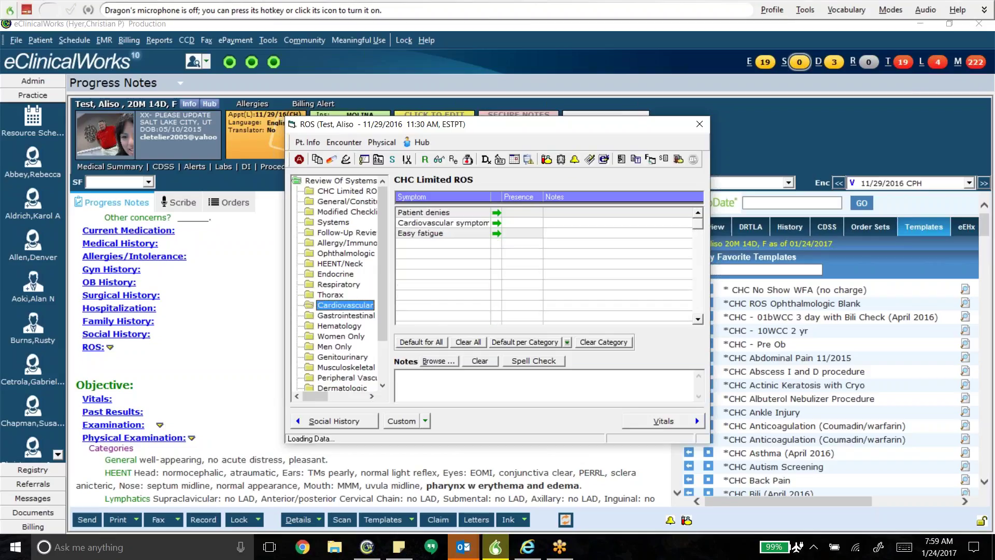
{"action": "left_click", "coordinate": [347, 316]}
{"action": "left_click", "coordinate": [343, 325]}
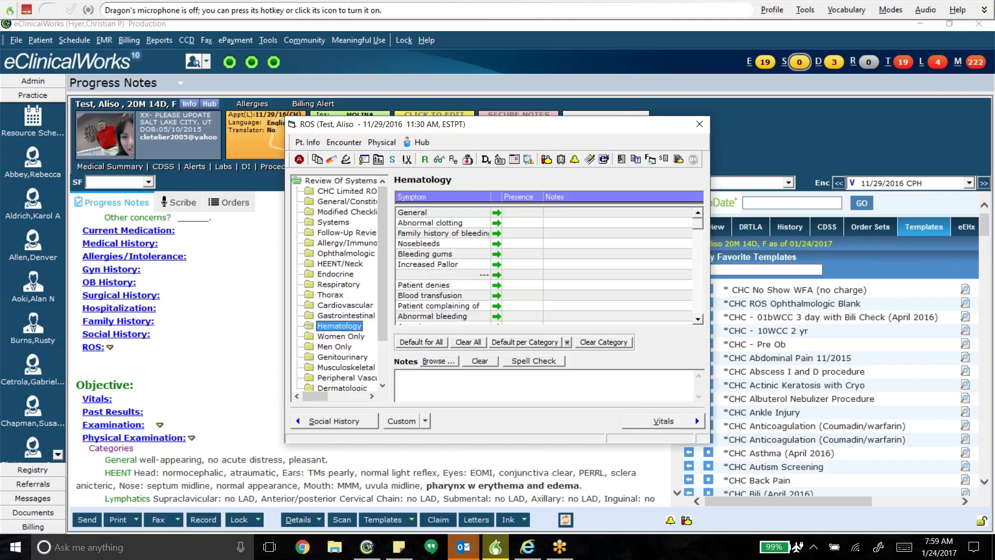
{"action": "left_click", "coordinate": [346, 357]}
{"action": "left_click", "coordinate": [346, 377]}
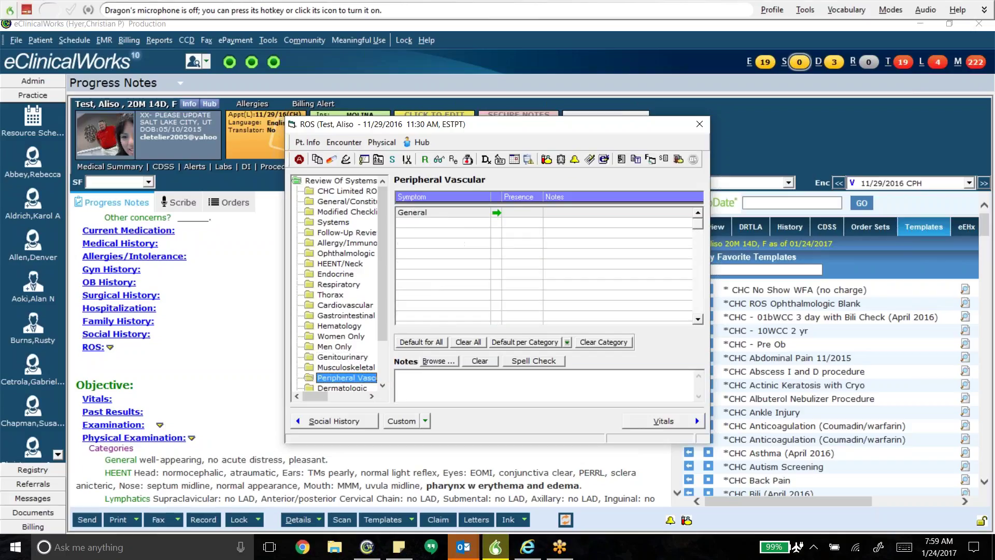
{"action": "left_click", "coordinate": [347, 357]}
{"action": "left_click", "coordinate": [330, 294]}
Step: Apply the "CH CV Blank" category default to the Cardiovascular review of systems
{"action": "left_click", "coordinate": [346, 305]}
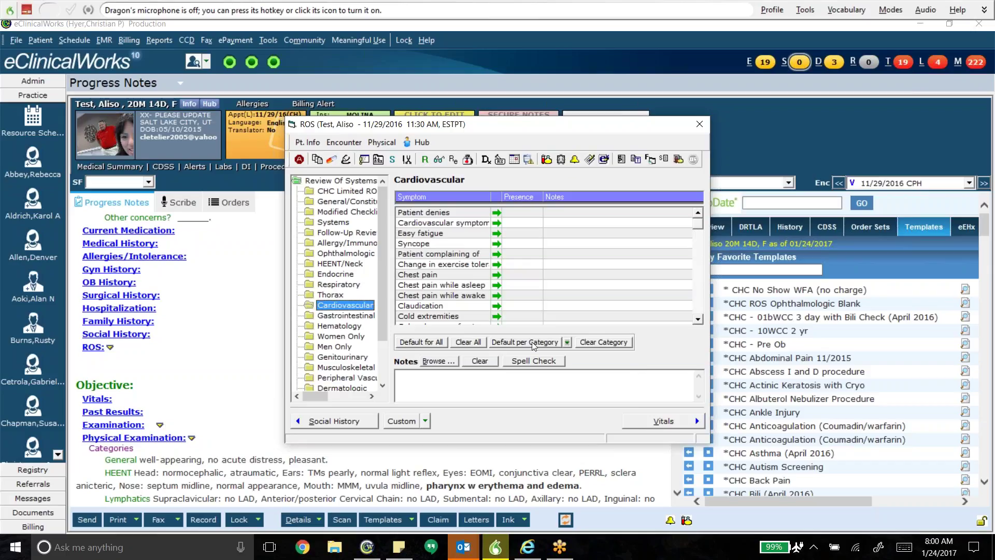
{"action": "left_click", "coordinate": [567, 342]}
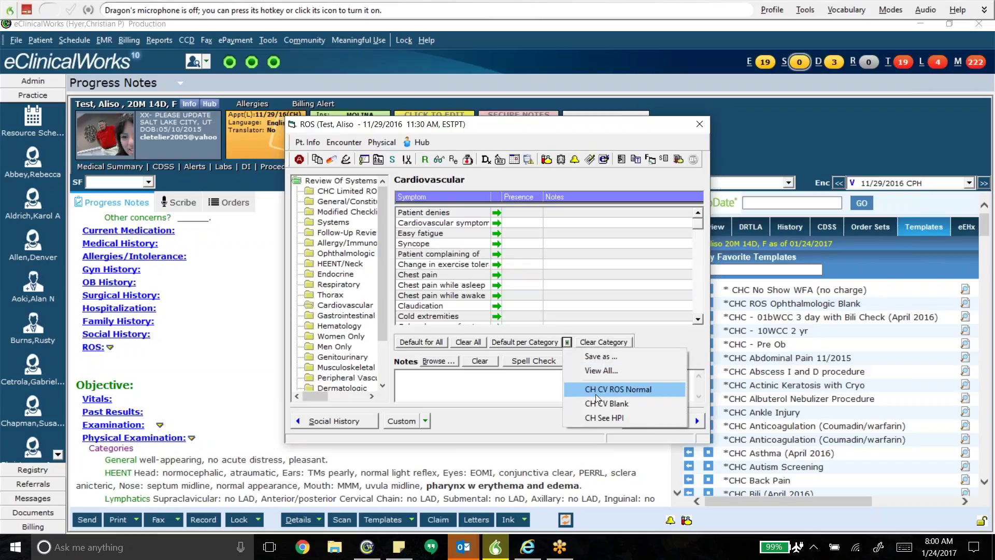
{"action": "left_click", "coordinate": [621, 404]}
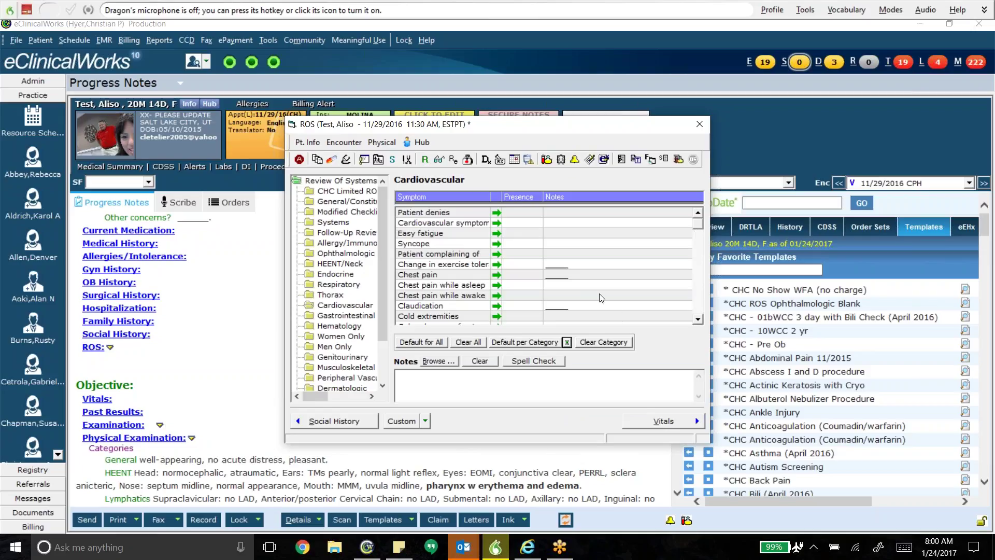
Step: Apply the "CH Thyroid blank" category default to the Endocrine review of systems and close the ROS window
{"action": "left_click", "coordinate": [335, 274]}
{"action": "left_click", "coordinate": [568, 342]}
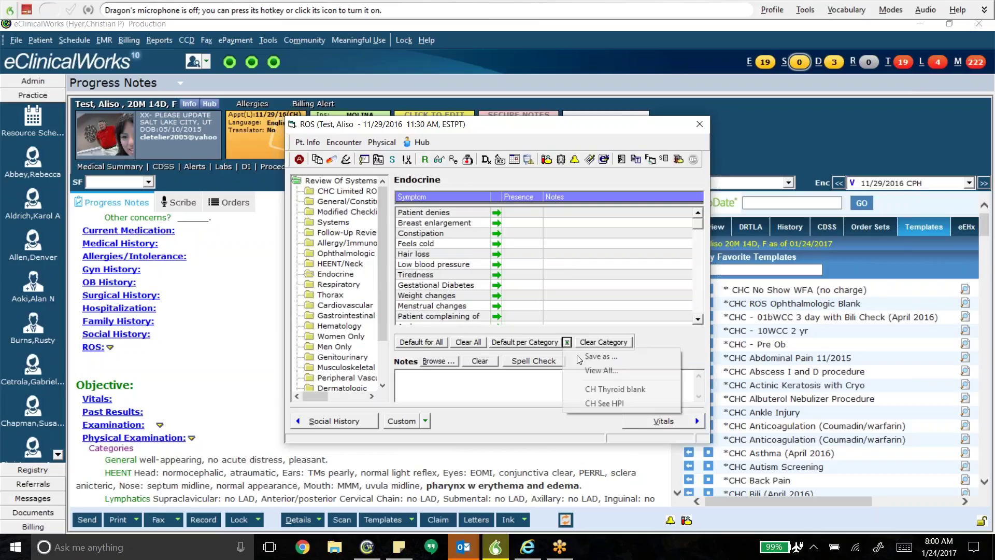
{"action": "left_click", "coordinate": [616, 389]}
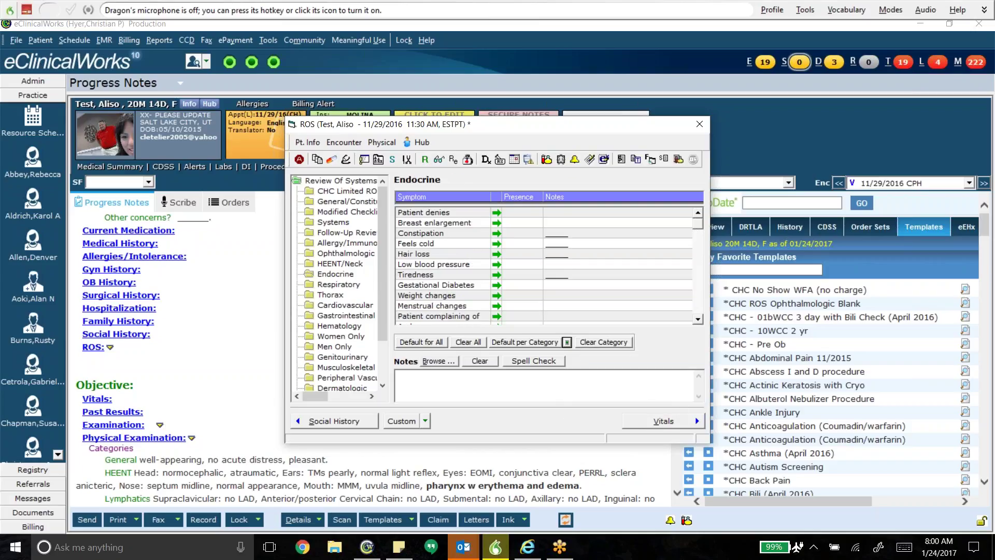
{"action": "left_click", "coordinate": [700, 129]}
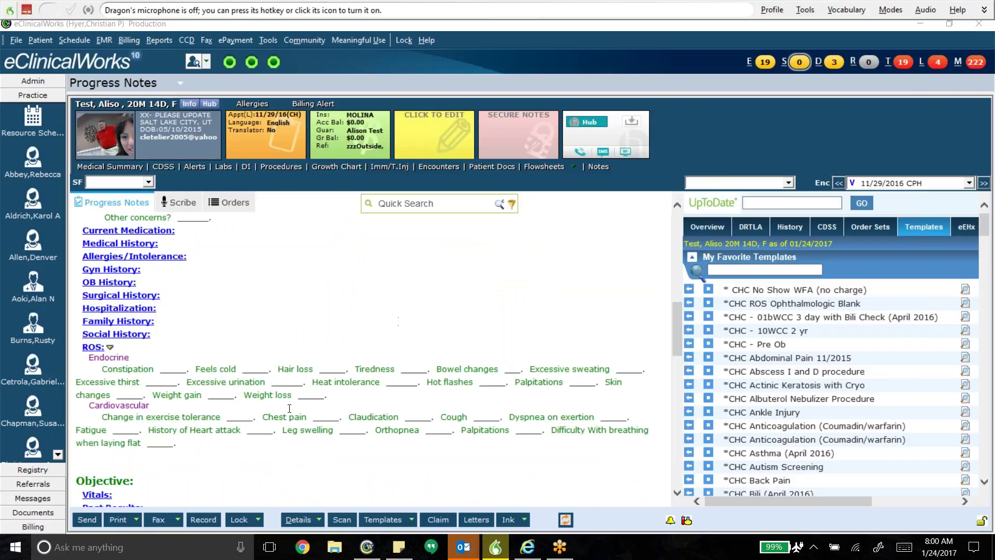
Step: Reopen the review of systems and clear all of its entries
{"action": "left_click", "coordinate": [94, 349]}
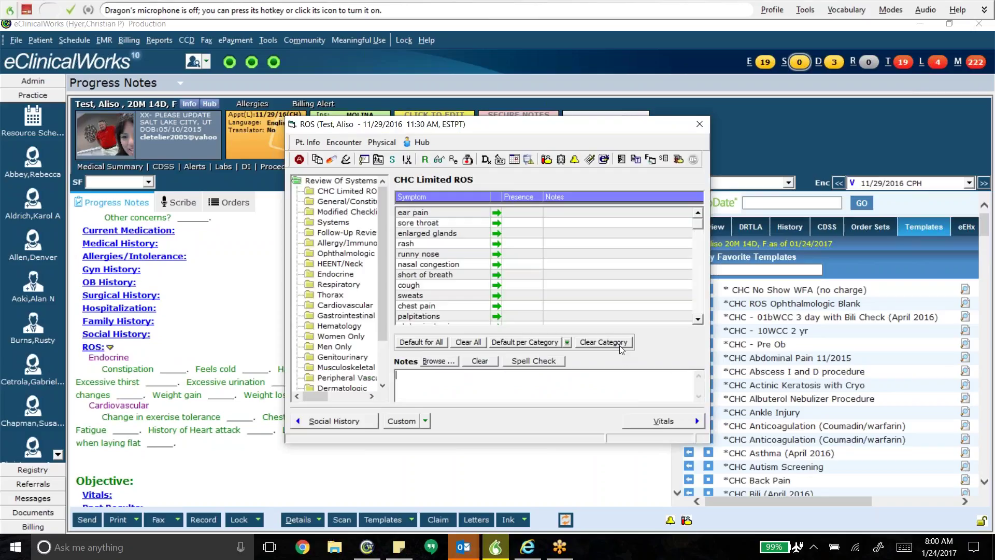
{"action": "left_click", "coordinate": [479, 343]}
{"action": "left_click", "coordinate": [488, 326]}
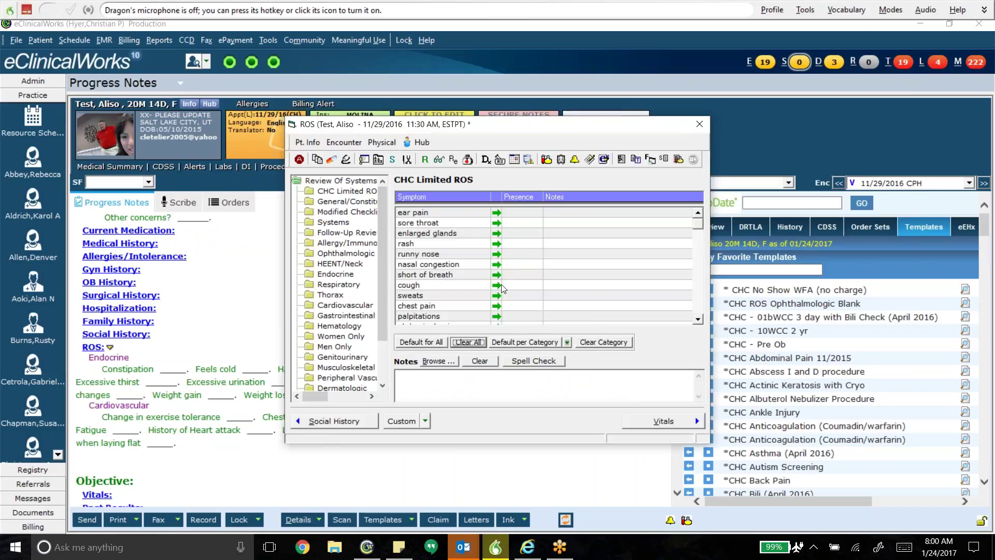
Step: Try marking runny nose and nasal congestion as "no" in the CHC Limited ROS category, and clear those marks again
{"action": "left_click", "coordinate": [497, 265]}
{"action": "left_click", "coordinate": [497, 254]}
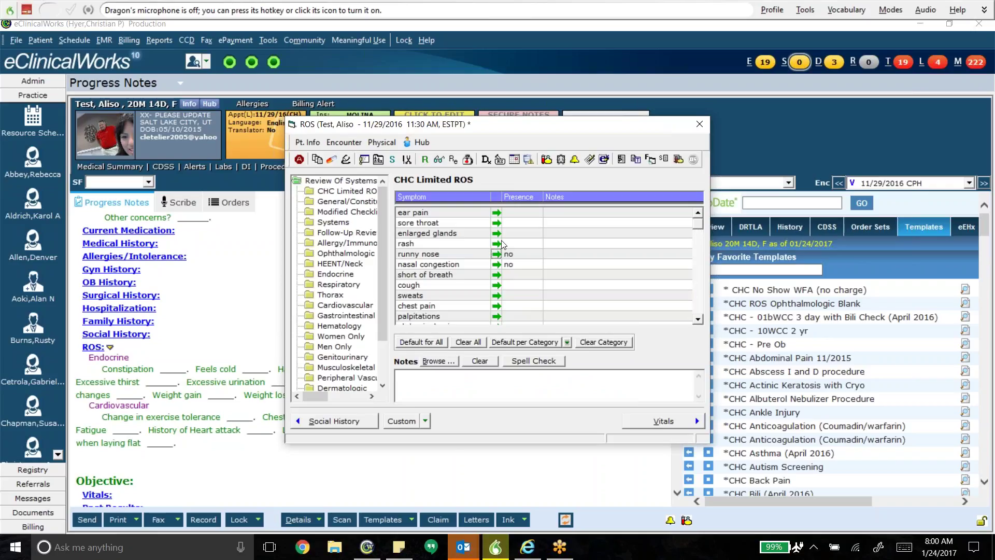
{"action": "left_click", "coordinate": [497, 275]}
{"action": "left_click", "coordinate": [497, 264]}
{"action": "left_click", "coordinate": [497, 254]}
Step: Examine the complete symptom list of the CHC Limited ROS category
{"action": "left_click", "coordinate": [332, 191]}
{"action": "scroll", "coordinate": [703, 323], "scroll_direction": "down", "scroll_amount": 5}
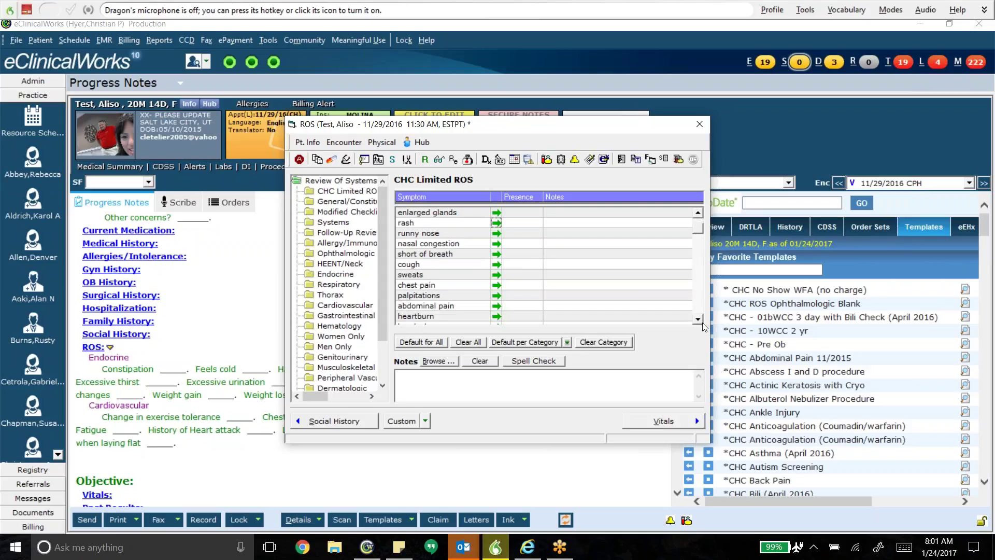
{"action": "scroll", "coordinate": [703, 325], "scroll_direction": "down", "scroll_amount": 2}
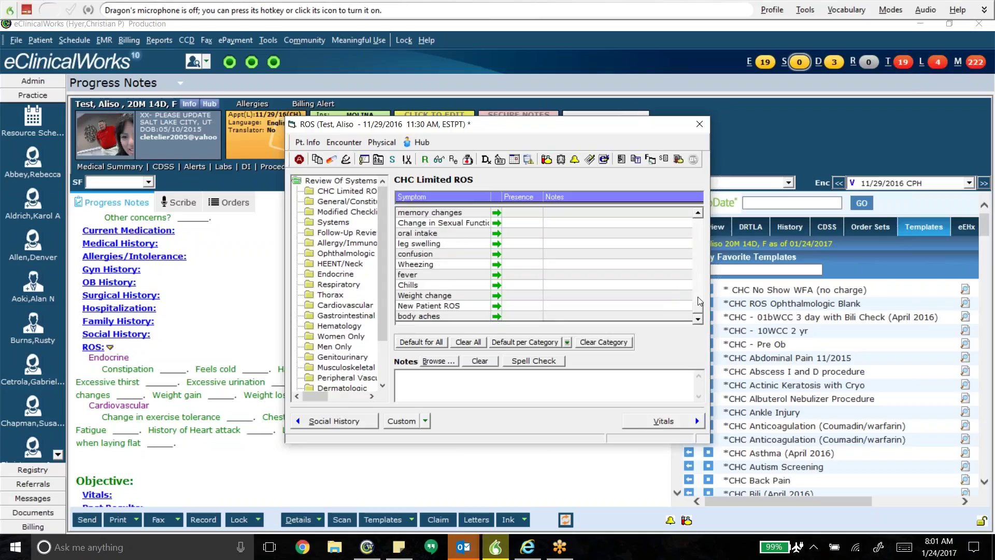
{"action": "scroll", "coordinate": [698, 293], "scroll_direction": "down", "scroll_amount": 4}
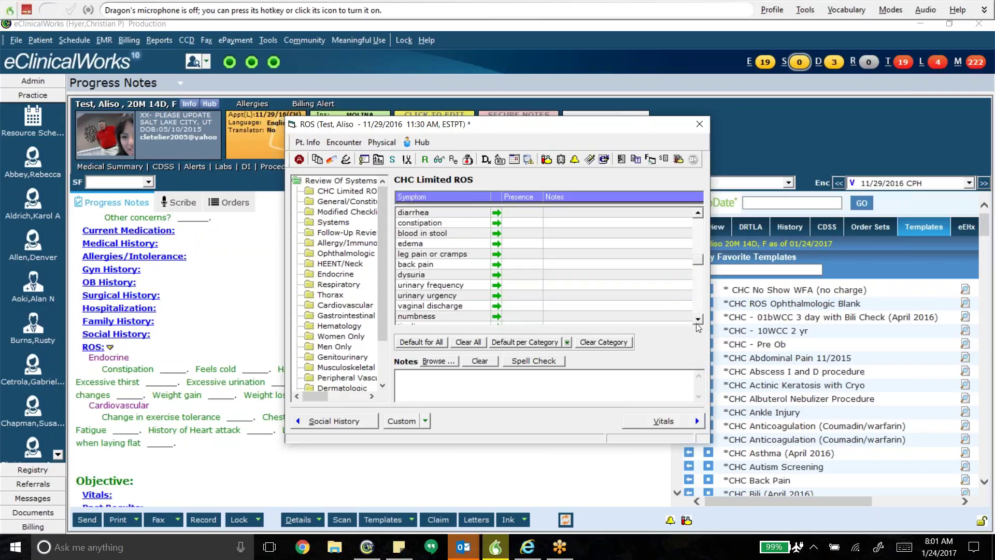
{"action": "scroll", "coordinate": [698, 310], "scroll_direction": "down", "scroll_amount": 3}
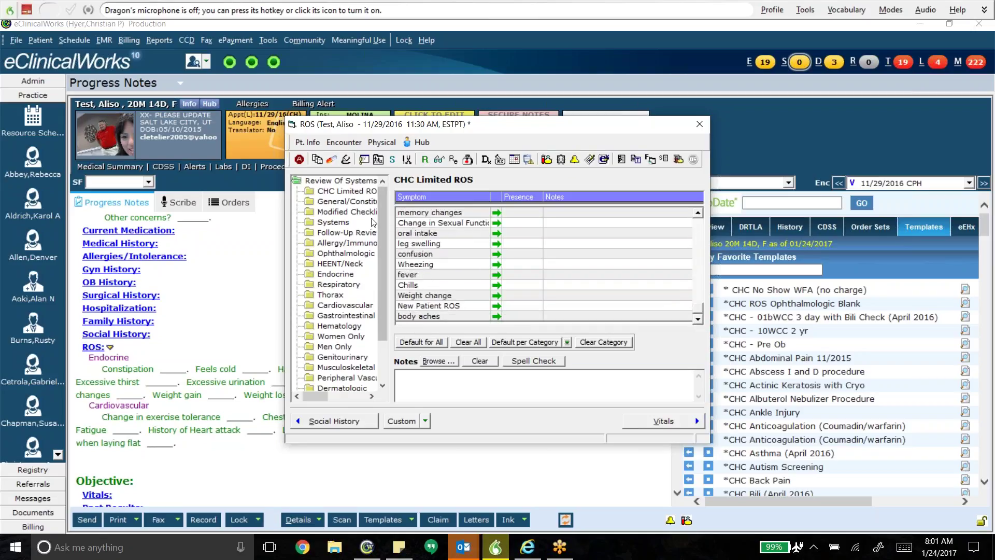
{"action": "scroll", "coordinate": [359, 199], "scroll_direction": "up", "scroll_amount": 1}
Step: Examine the symptom lists of the Endocrine, Gastrointestinal and Cardiovascular categories in the review of systems
{"action": "left_click", "coordinate": [360, 274]}
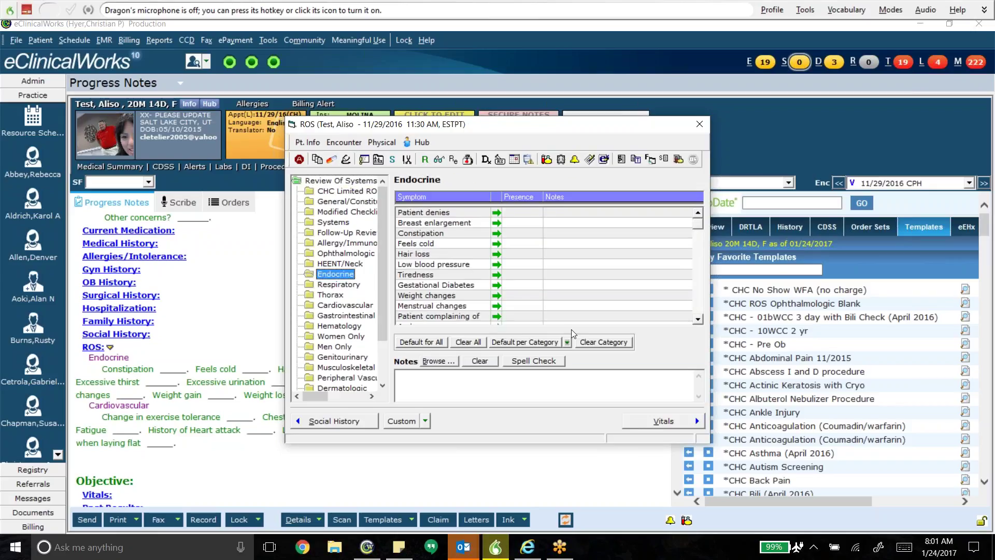
{"action": "left_click", "coordinate": [698, 320]}
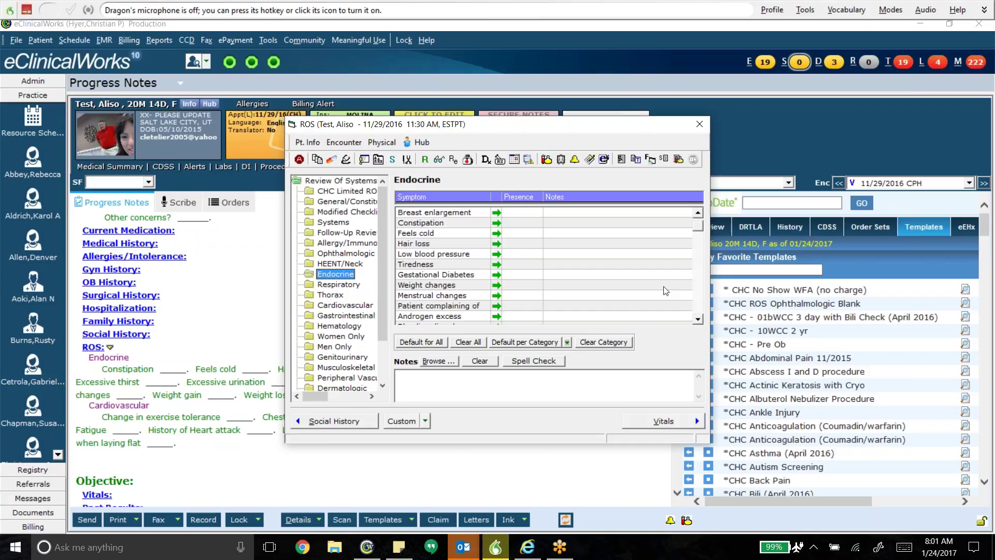
{"action": "left_click", "coordinate": [697, 272]}
{"action": "left_click", "coordinate": [701, 296]}
{"action": "mouse_move", "coordinate": [699, 274]}
{"action": "left_mouse_down"}
{"action": "mouse_move", "coordinate": [699, 223]}
{"action": "mouse_move", "coordinate": [700, 273]}
{"action": "left_mouse_up"}
{"action": "left_click", "coordinate": [346, 305]}
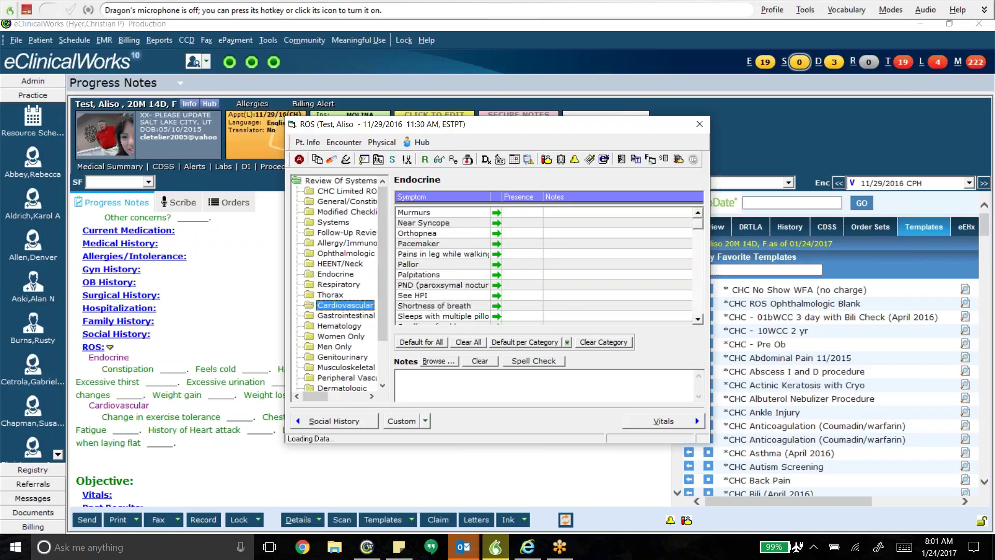
{"action": "left_click", "coordinate": [345, 316]}
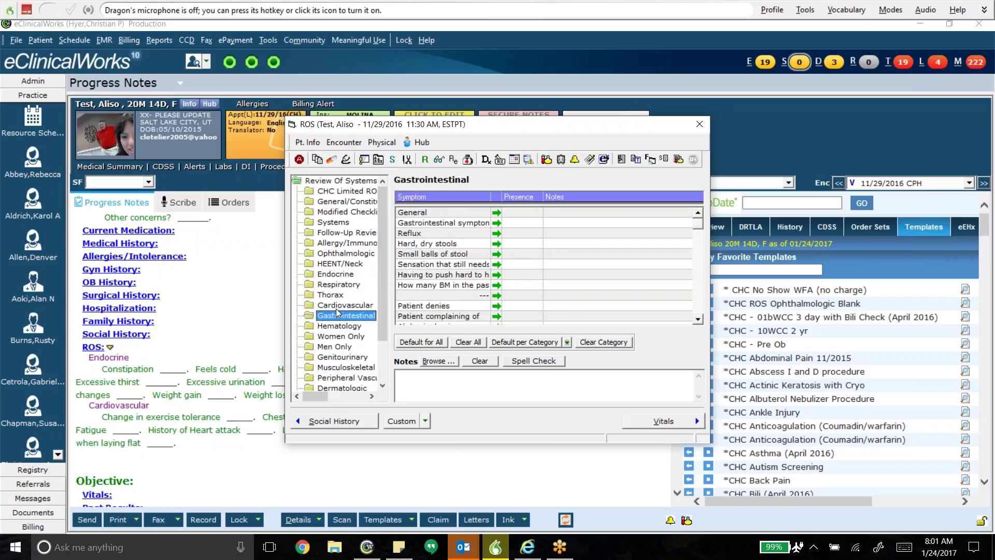
{"action": "left_click", "coordinate": [339, 306]}
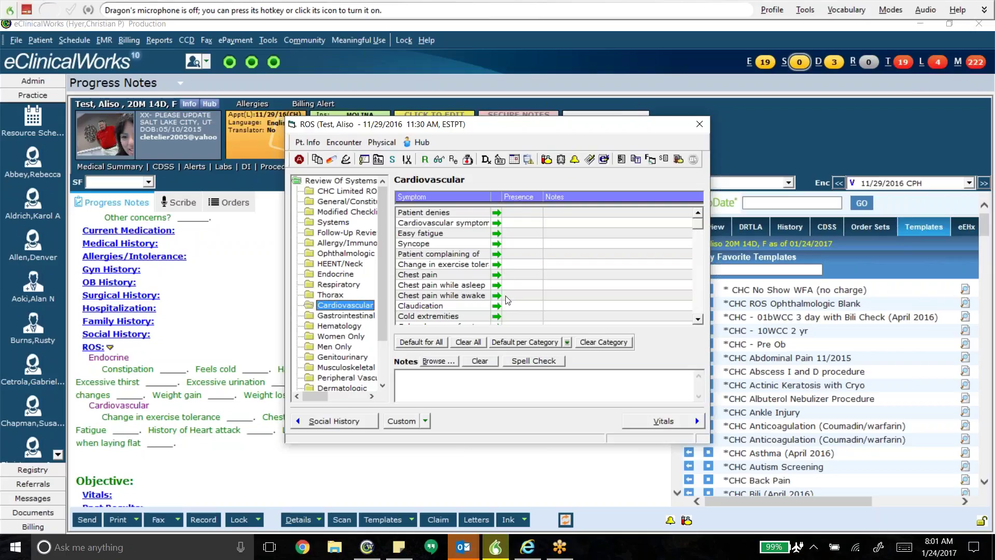
Step: View the saved category defaults available for Cardiovascular without applying one, and close the ROS window
{"action": "left_click", "coordinate": [567, 342]}
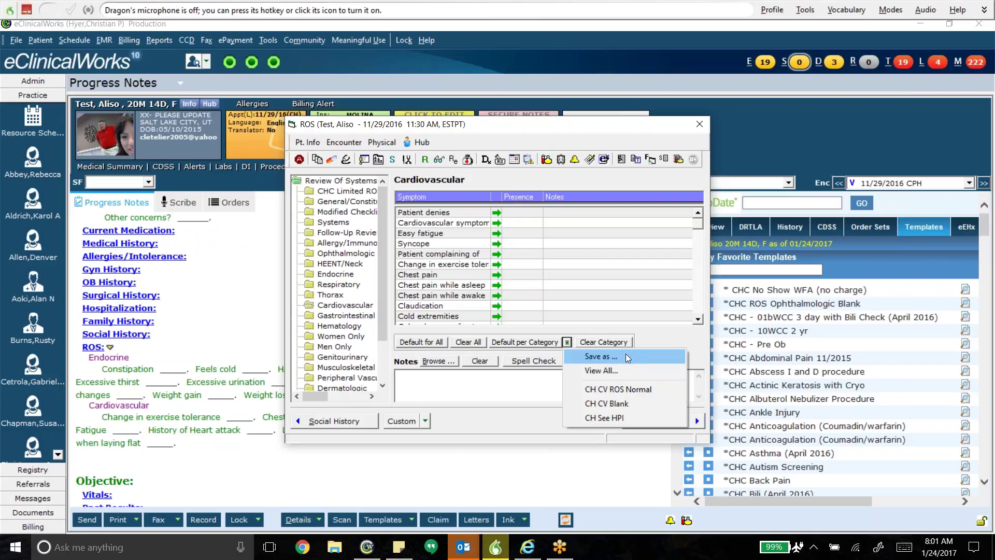
{"action": "left_click", "coordinate": [654, 328]}
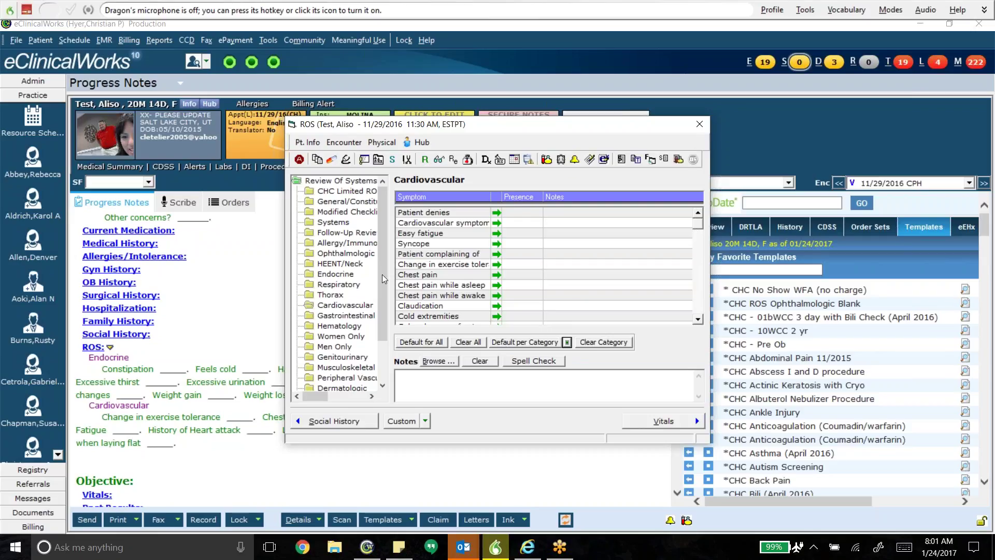
{"action": "scroll", "coordinate": [390, 269], "scroll_direction": "down", "scroll_amount": 1}
{"action": "scroll", "coordinate": [391, 318], "scroll_direction": "up", "scroll_amount": 1}
{"action": "left_click", "coordinate": [699, 123]}
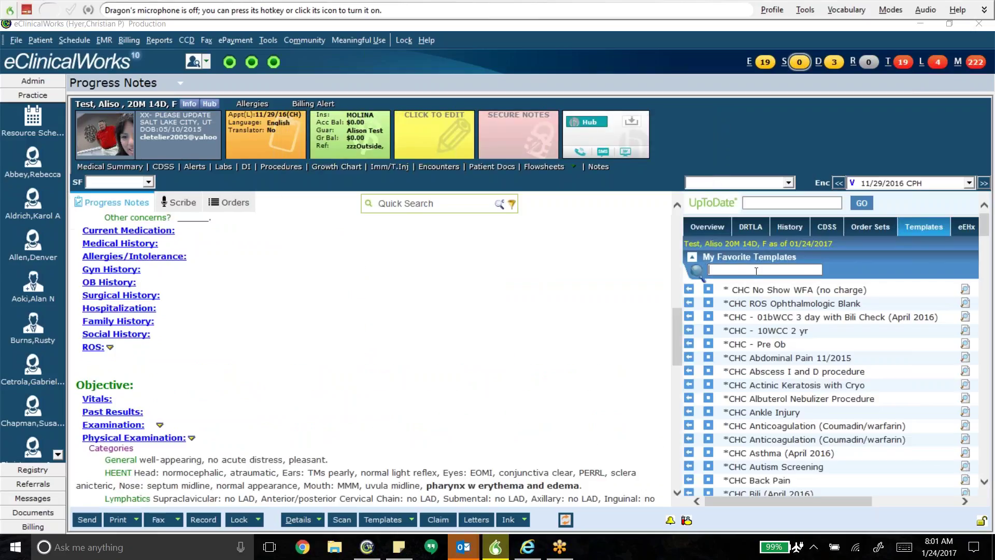
Step: Search the favorite templates for "ros" and apply "*CHC ROS Cardiovascular Blank" to the progress note
{"action": "type", "text": "ros"}
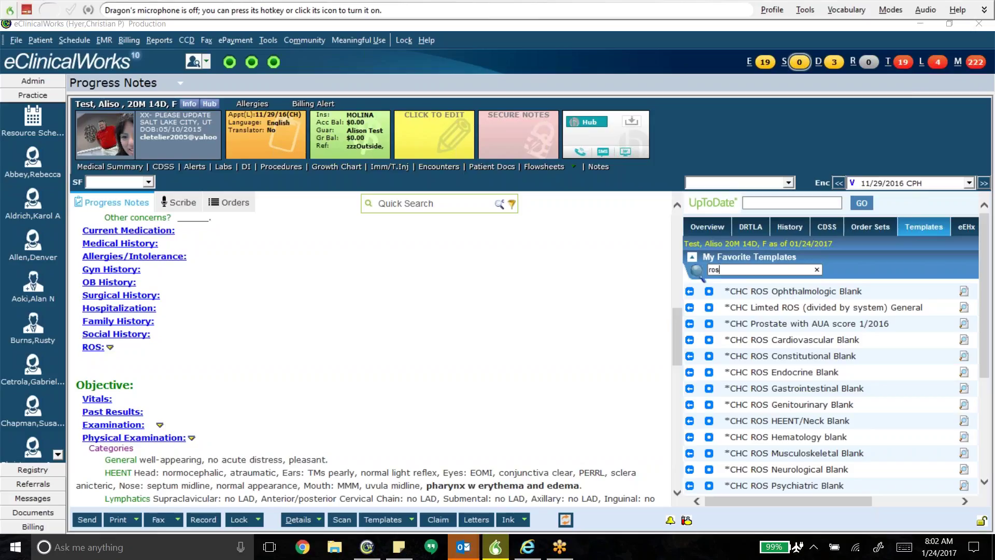
{"action": "scroll", "coordinate": [809, 416], "scroll_direction": "down", "scroll_amount": 3}
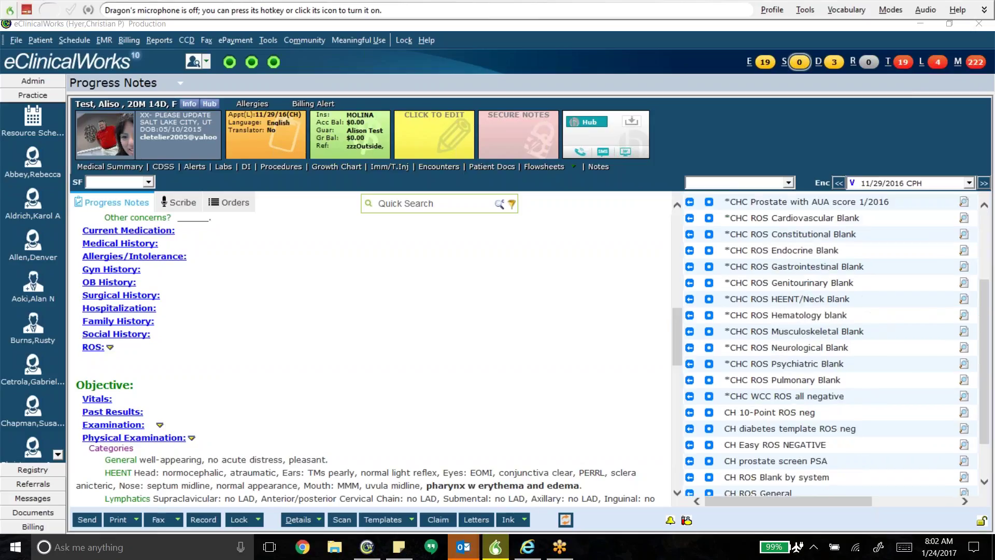
{"action": "scroll", "coordinate": [779, 285], "scroll_direction": "up", "scroll_amount": 3}
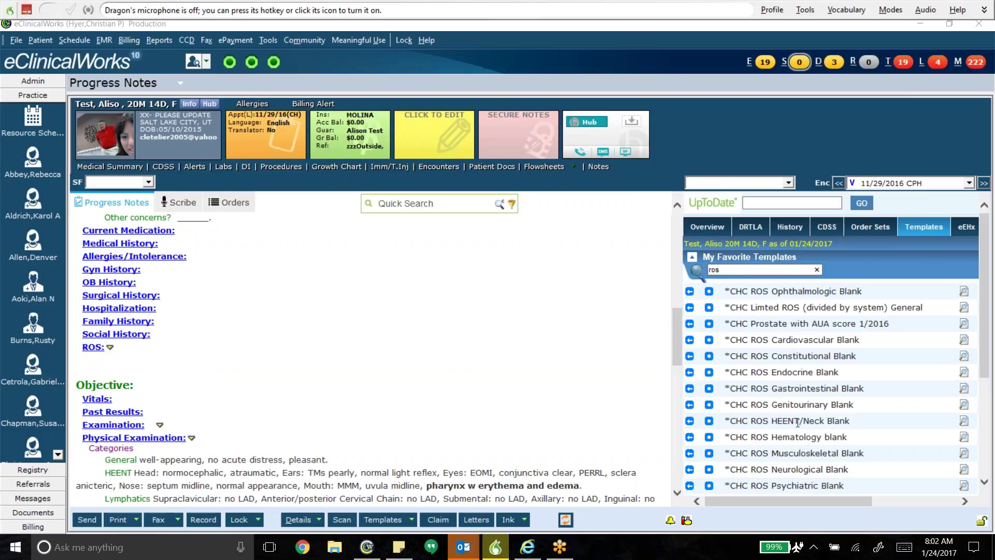
{"action": "left_click", "coordinate": [690, 437]}
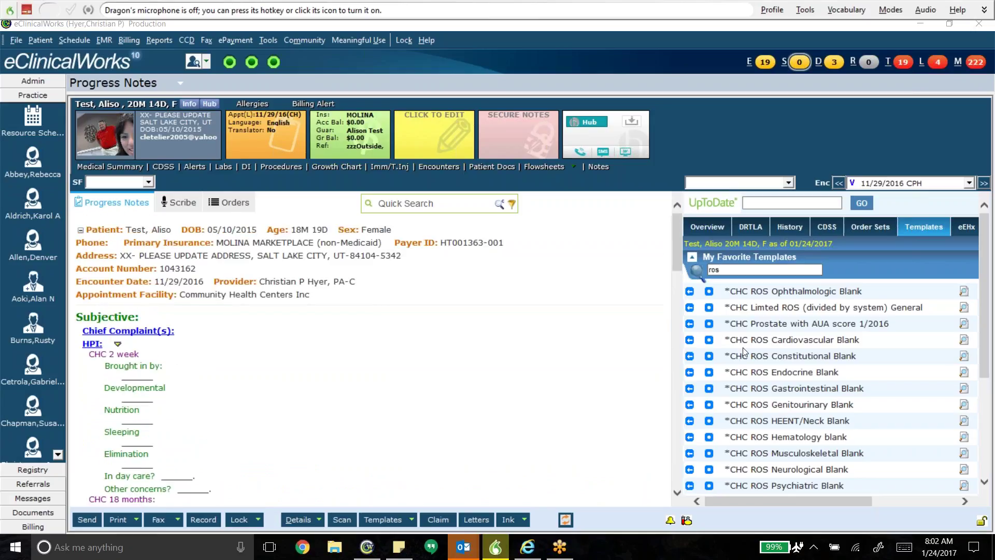
{"action": "left_click", "coordinate": [690, 341]}
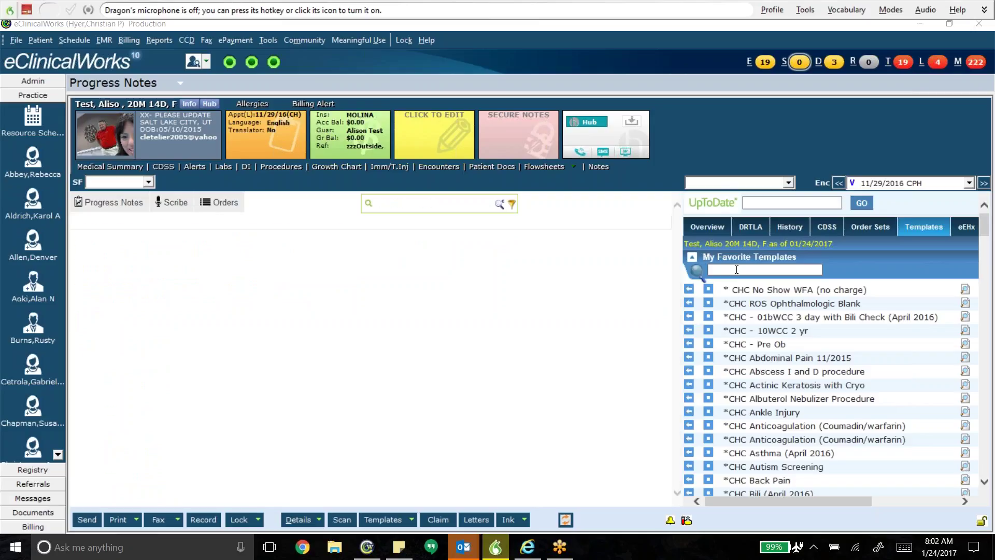
Step: Filter the favorite templates by "ros" again and apply "*CHC ROS Gastrointestinal Blank" to the progress note
{"action": "type", "text": "rods"}
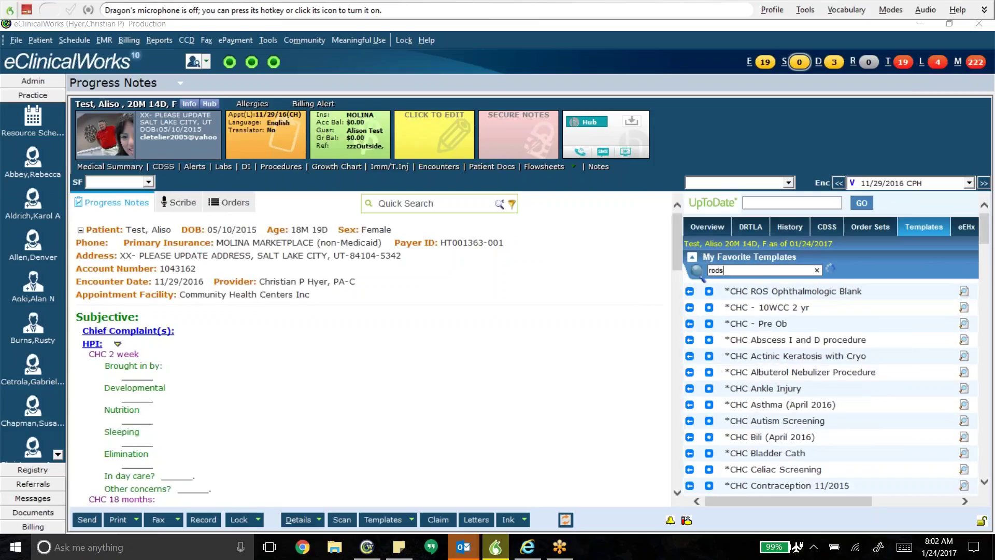
{"action": "key", "text": "Left"}
{"action": "key", "text": "BackSpace"}
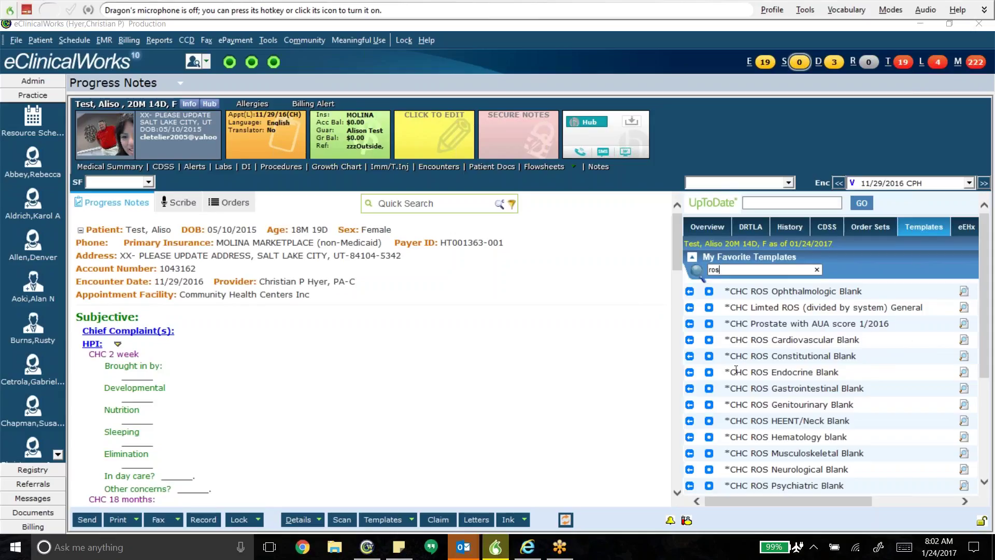
{"action": "left_click", "coordinate": [689, 389]}
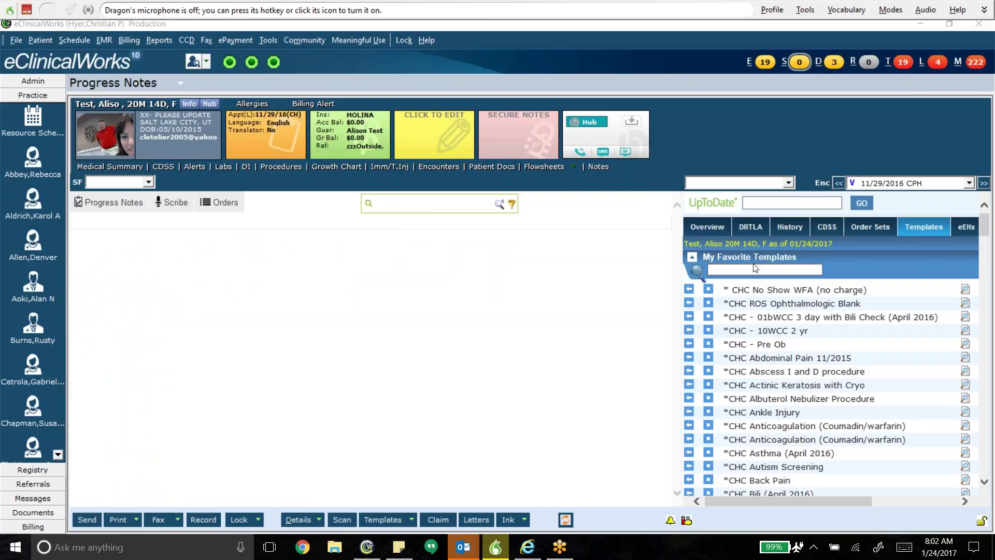
Step: Search the favorite templates for "gen" and apply "*CHC ROS Genitourinary Blank" to the progress note
{"action": "left_click", "coordinate": [727, 268]}
{"action": "type", "text": "gen"}
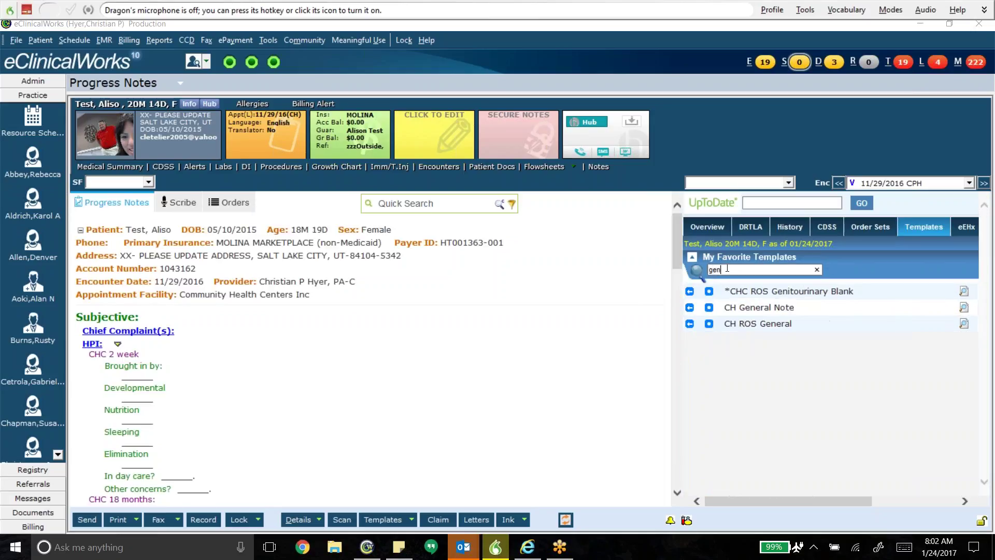
{"action": "left_click", "coordinate": [690, 292]}
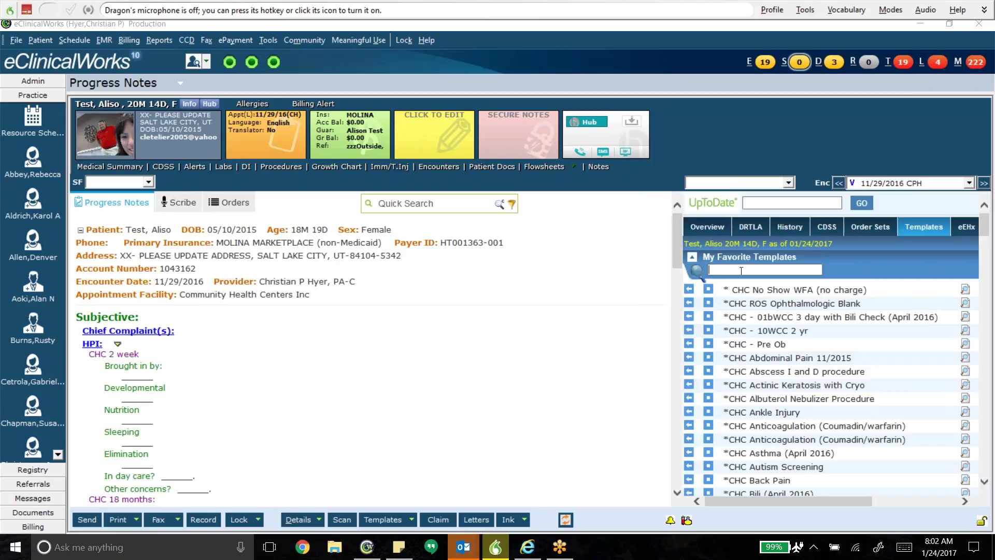
Step: Search the favorite templates for "con", apply "*CHC ROS Constitutional Blank", and review the note's combined ROS section
{"action": "left_click", "coordinate": [741, 270]}
{"action": "type", "text": "con"}
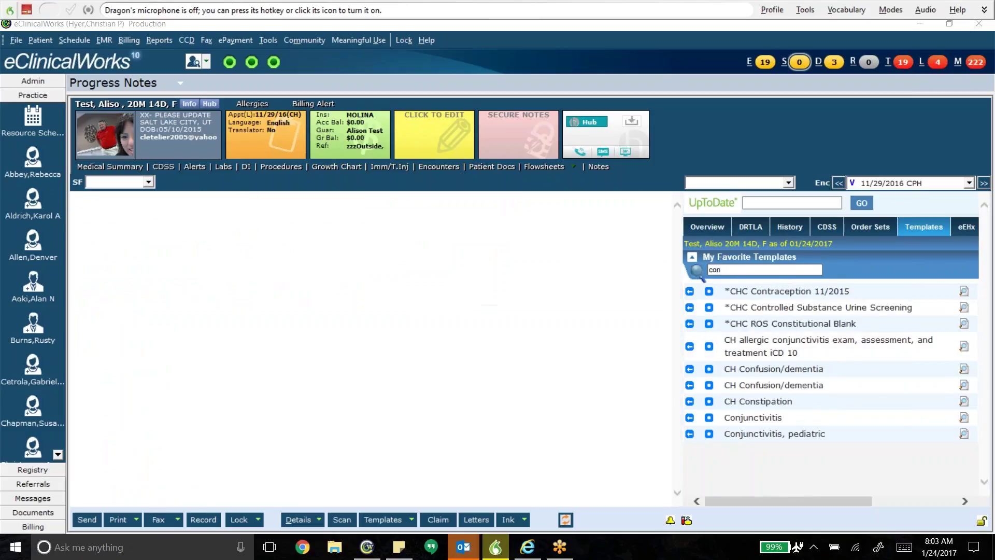
{"action": "scroll", "coordinate": [477, 390], "scroll_direction": "down", "scroll_amount": 10}
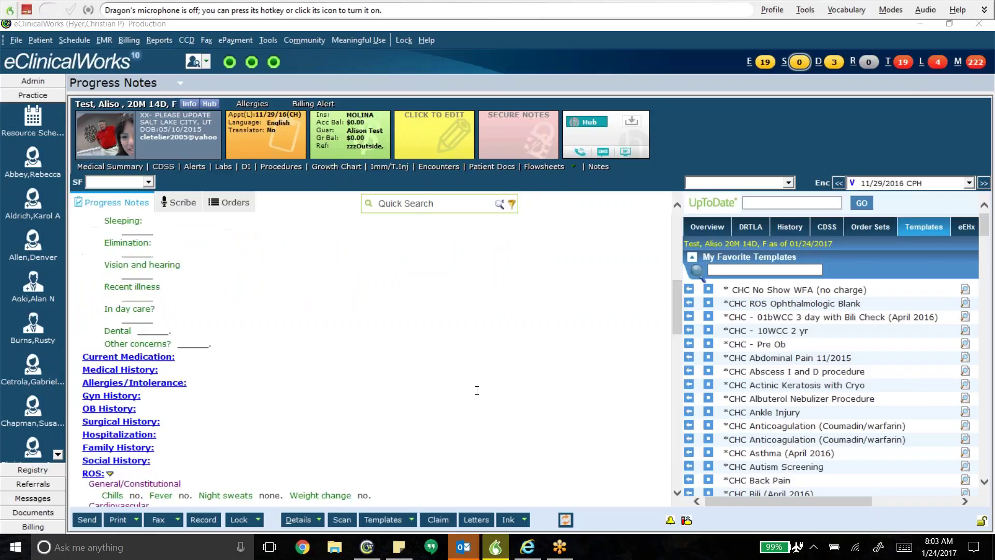
{"action": "scroll", "coordinate": [476, 390], "scroll_direction": "down", "scroll_amount": 5}
{"action": "scroll", "coordinate": [269, 394], "scroll_direction": "up", "scroll_amount": 3}
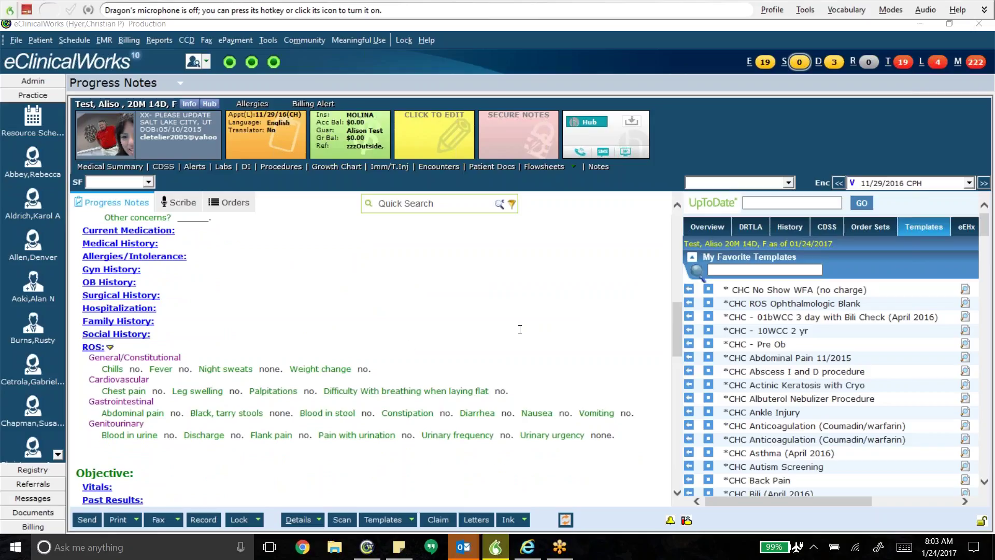
{"action": "scroll", "coordinate": [523, 326], "scroll_direction": "up", "scroll_amount": 10}
{"action": "scroll", "coordinate": [464, 366], "scroll_direction": "down", "scroll_amount": 10}
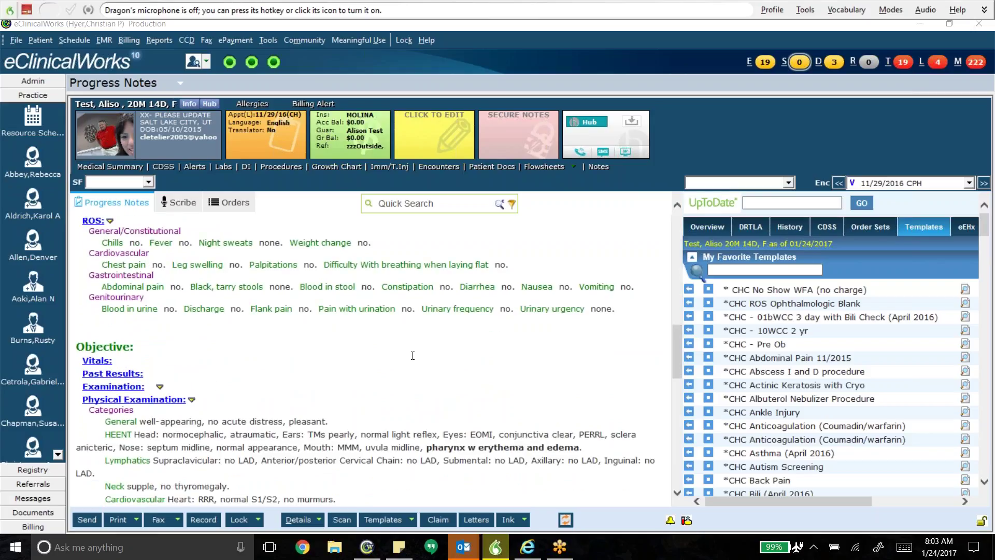
{"action": "scroll", "coordinate": [437, 385], "scroll_direction": "up", "scroll_amount": 3}
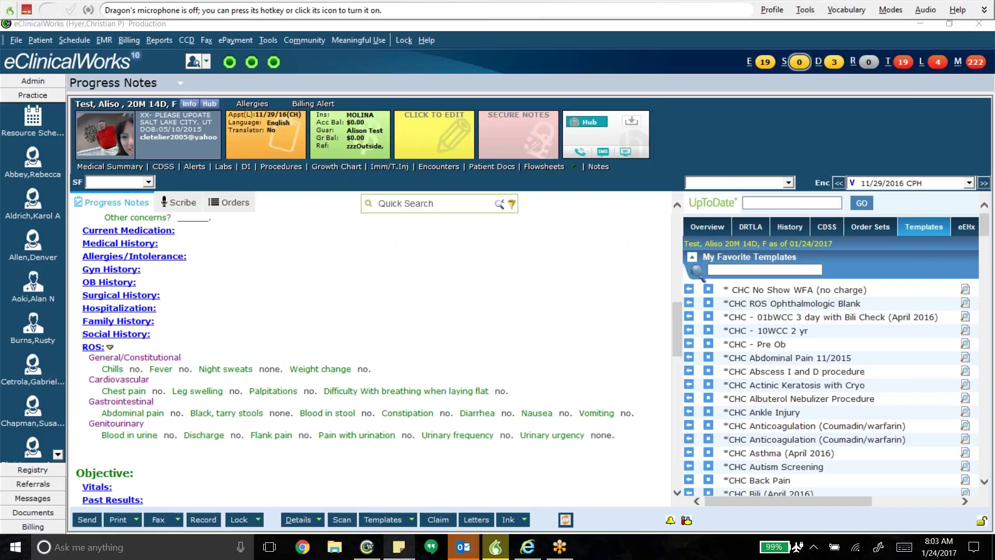
Step: Start saving the note as a template and name it "*CHC ROS Gen/CV/GI/GU negative"
{"action": "left_click", "coordinate": [412, 519]}
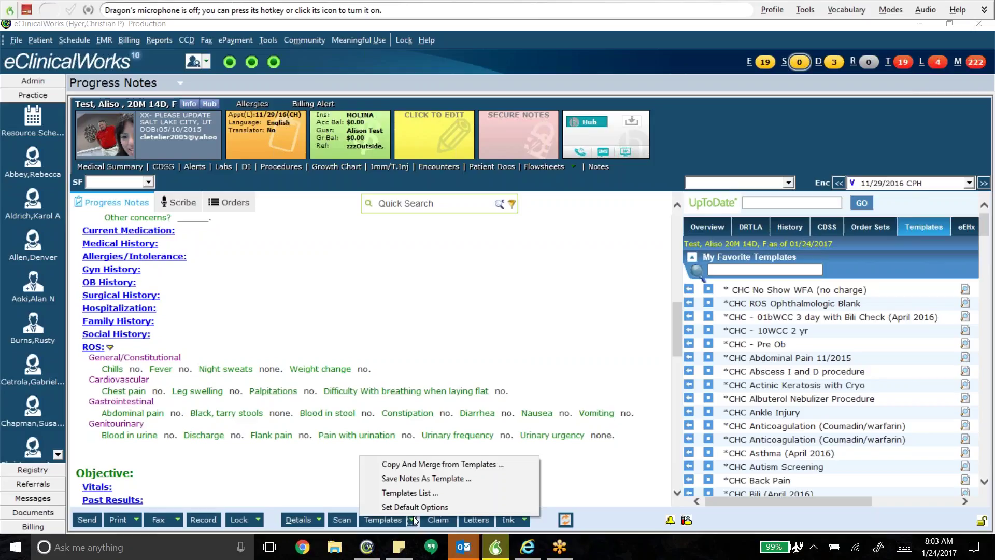
{"action": "left_click", "coordinate": [441, 479]}
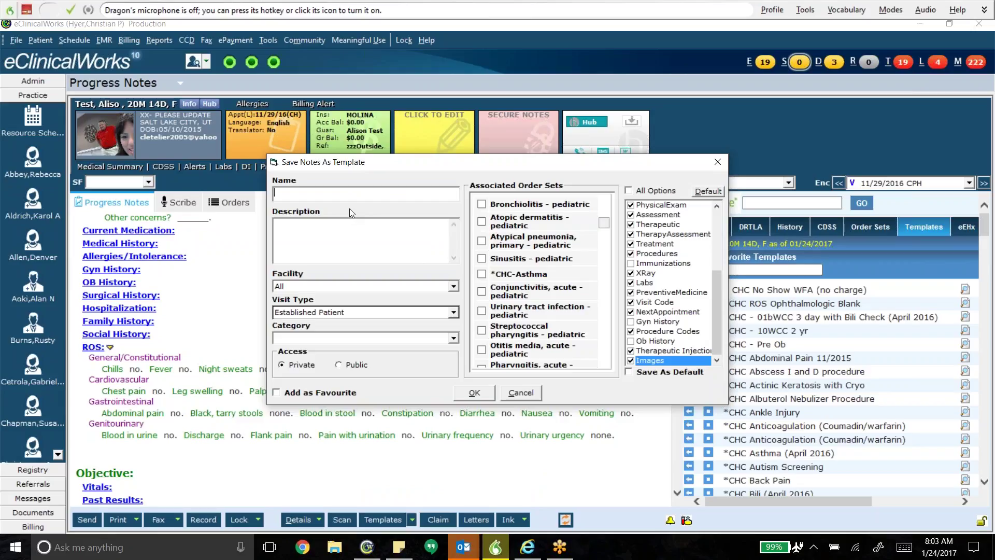
{"action": "type", "text": "*CHC "}
{"action": "type", "text": "ROS"}
{"action": "type", "text": "Cont"}
{"action": "key", "text": "BackSpace"}
{"action": "key", "text": "BackSpace"}
{"action": "key", "text": "BackSpace"}
{"action": "key", "text": "BackSpace"}
{"action": "type", "text": "Gen/CV/GI/GU"}
{"action": "key", "text": "BackSpace"}
{"action": "key", "text": "BackSpace"}
{"action": "type", "text": "GU negative"}
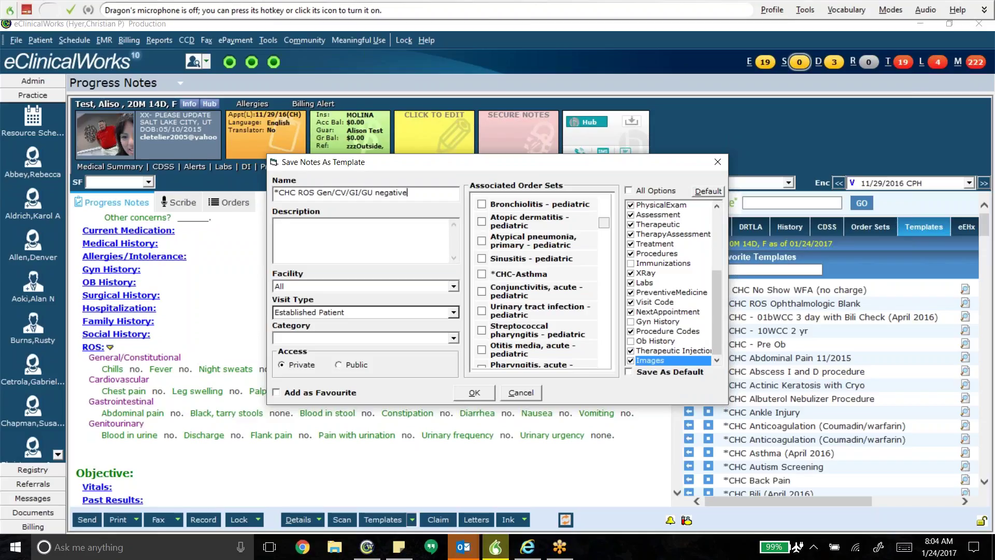
Step: Make the new template a public favourite that includes only the ROS section, and save it
{"action": "left_click", "coordinate": [363, 364]}
{"action": "left_click", "coordinate": [304, 394]}
{"action": "left_click", "coordinate": [630, 191]}
{"action": "left_click", "coordinate": [630, 191]}
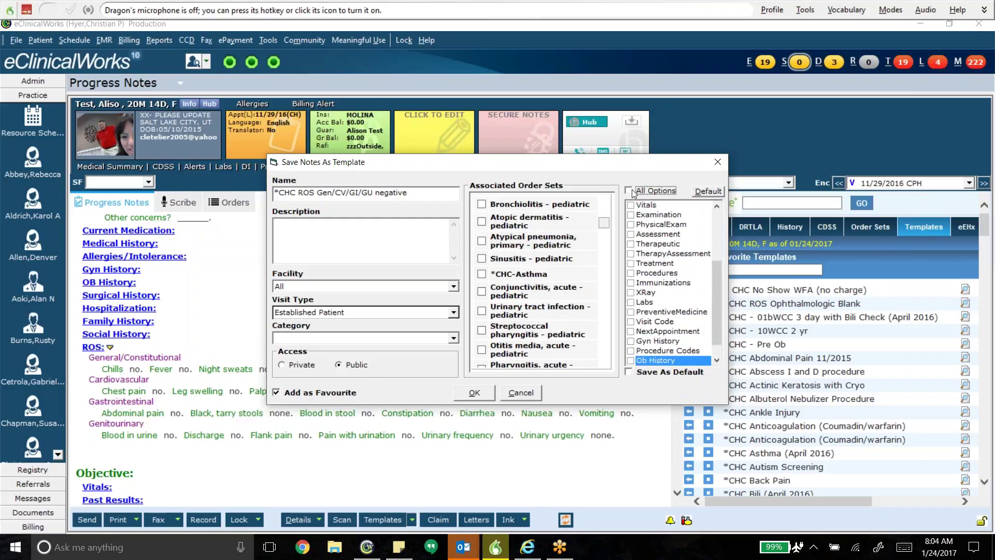
{"action": "scroll", "coordinate": [648, 295], "scroll_direction": "down", "scroll_amount": 1}
{"action": "scroll", "coordinate": [648, 294], "scroll_direction": "up", "scroll_amount": 5}
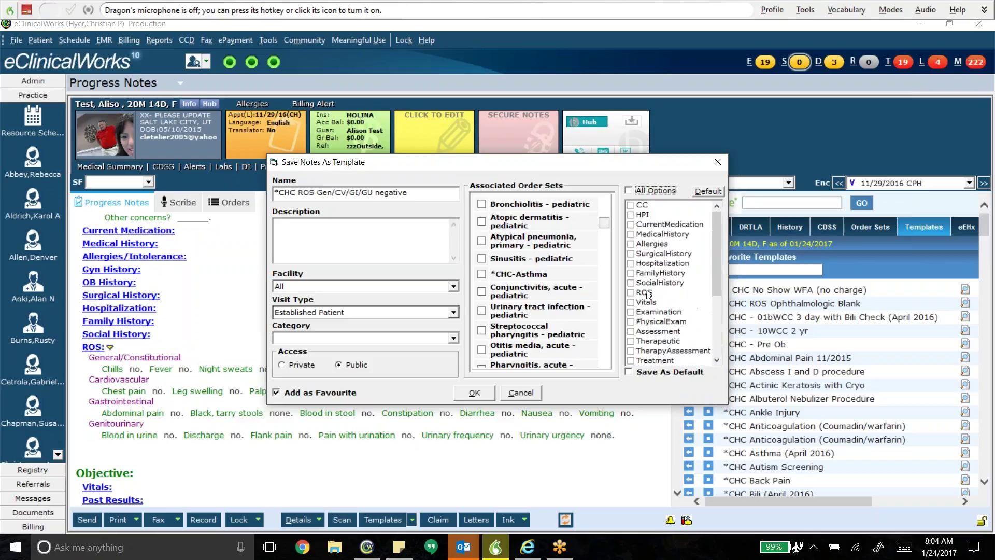
{"action": "left_click", "coordinate": [631, 293]}
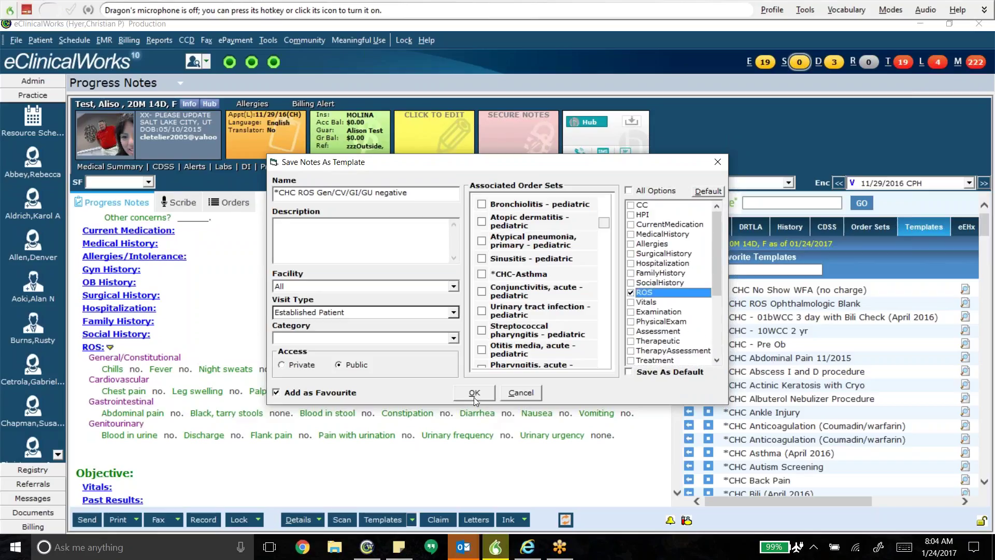
{"action": "left_click", "coordinate": [474, 394]}
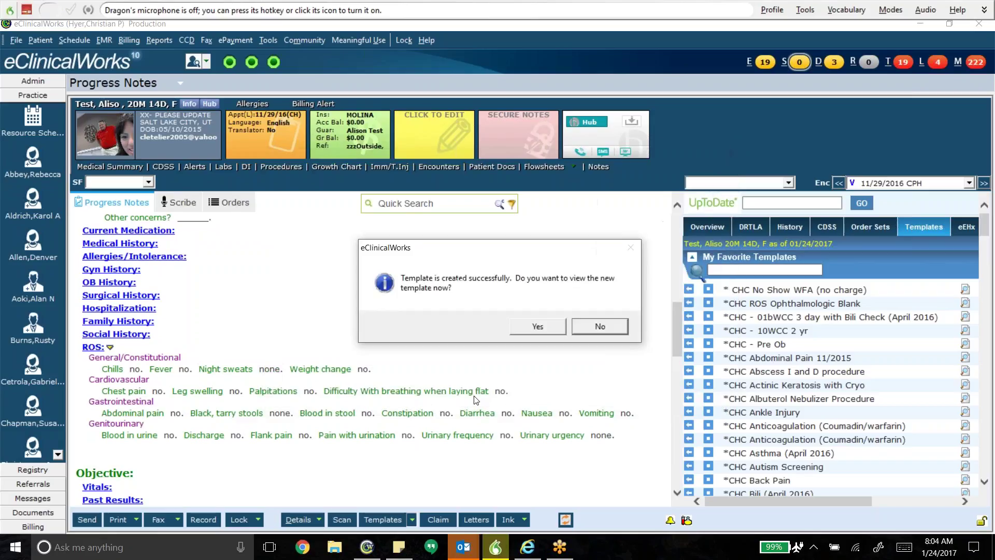
Step: Decline viewing the new template and clear all entries from the note's review of systems
{"action": "left_click", "coordinate": [607, 331]}
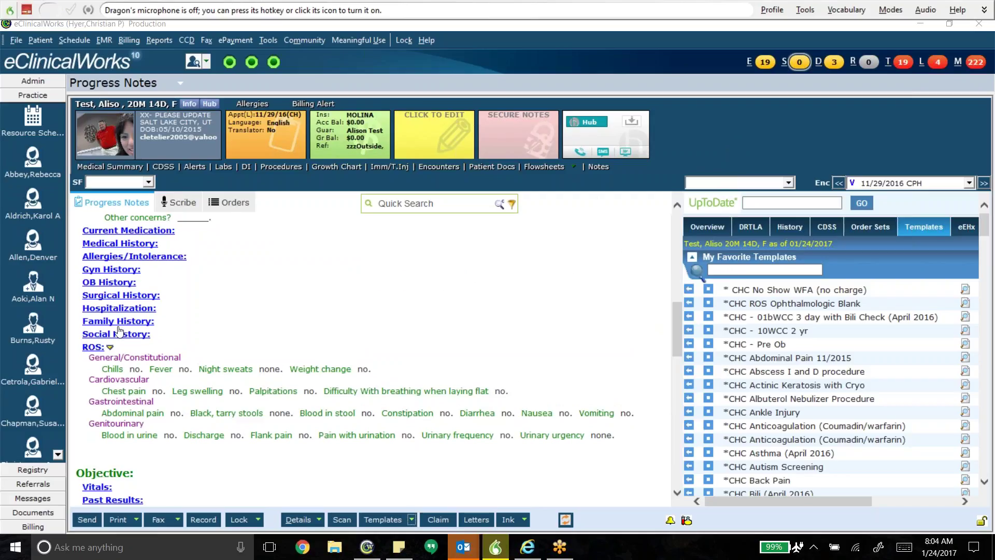
{"action": "left_click", "coordinate": [93, 347]}
{"action": "left_click", "coordinate": [586, 342]}
{"action": "left_click", "coordinate": [468, 342]}
{"action": "left_click", "coordinate": [484, 327]}
{"action": "left_click", "coordinate": [700, 124]}
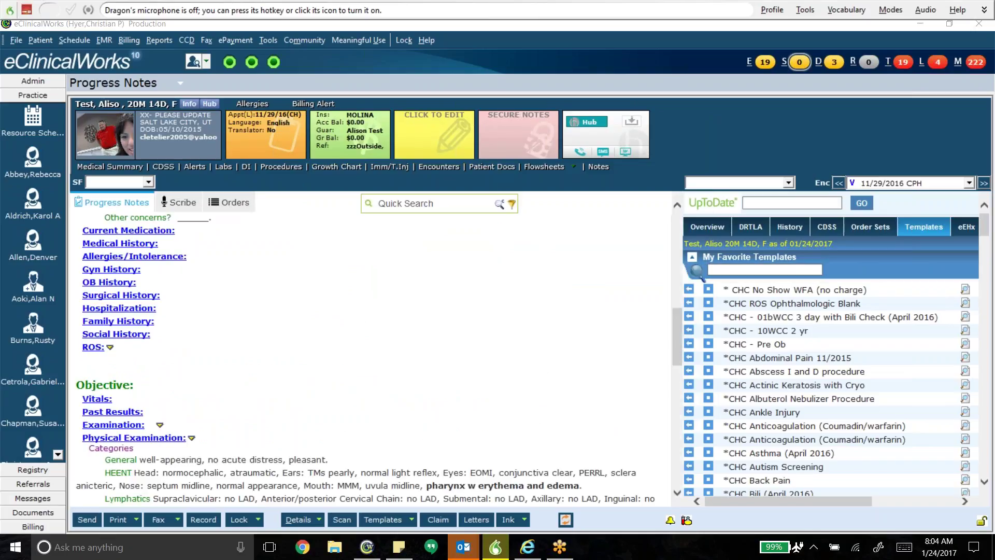
Step: Search the favorite templates for "ros", apply "*CHC ROS Gen/CV/GI/GU negative" to the note, and review its ROS section
{"action": "type", "text": "ros"}
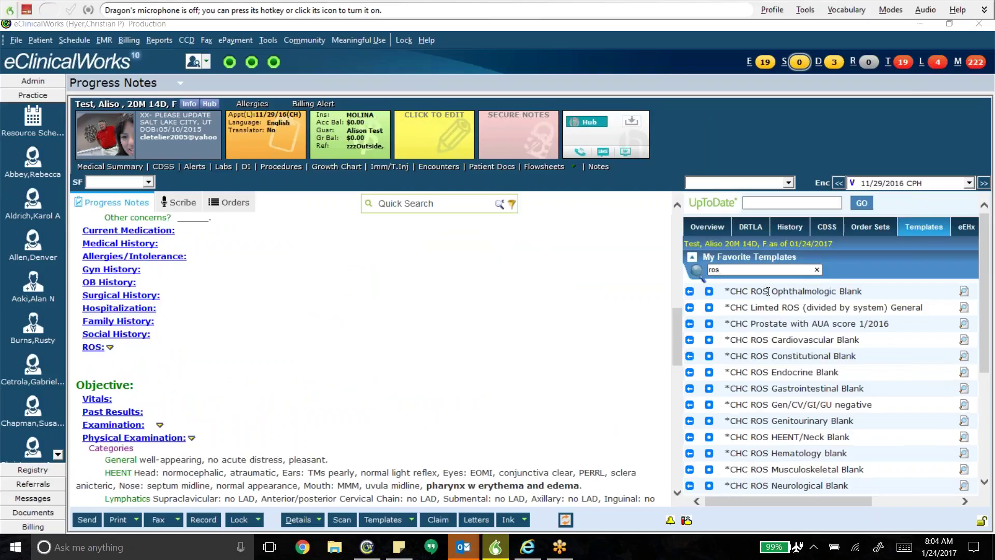
{"action": "scroll", "coordinate": [829, 342], "scroll_direction": "down", "scroll_amount": 3}
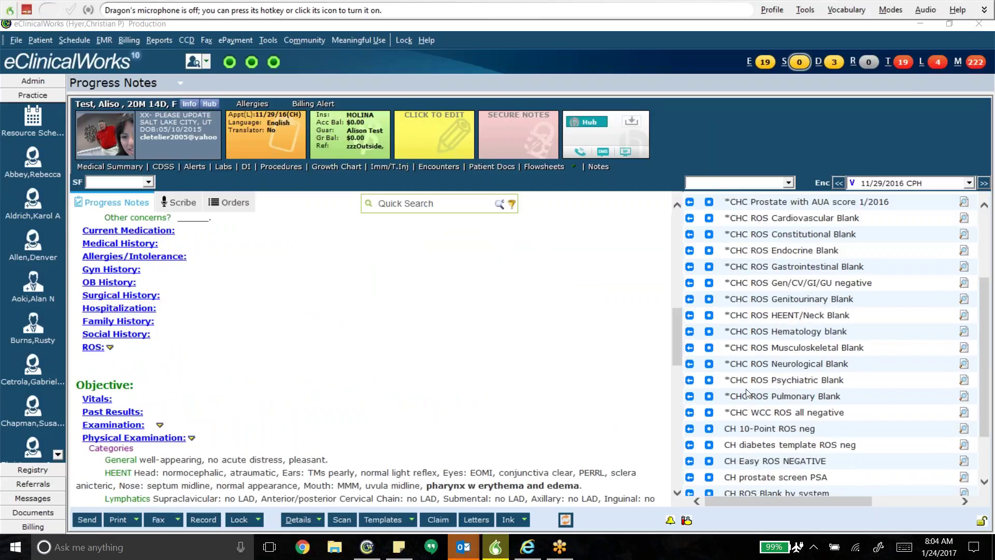
{"action": "scroll", "coordinate": [829, 342], "scroll_direction": "down", "scroll_amount": 2}
{"action": "scroll", "coordinate": [829, 342], "scroll_direction": "up", "scroll_amount": 3}
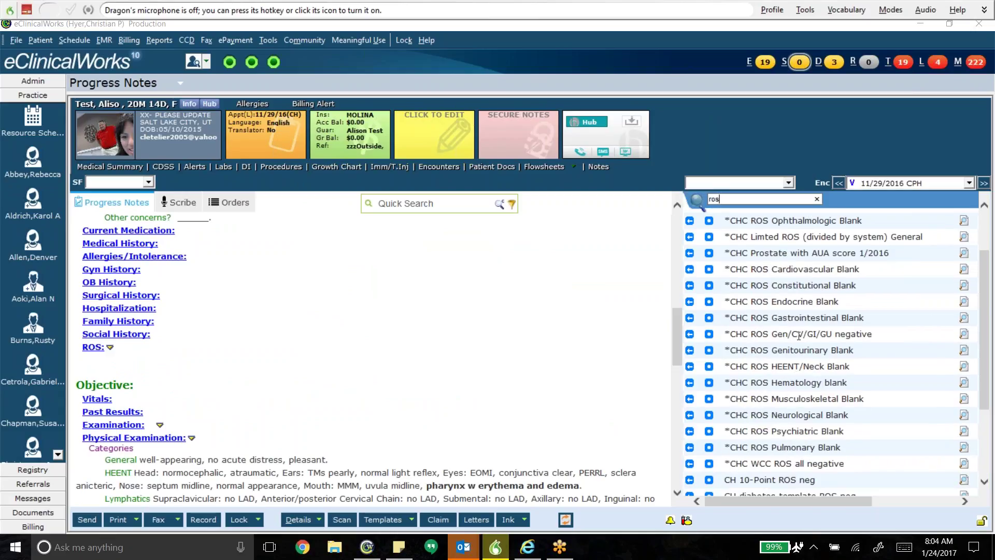
{"action": "left_click", "coordinate": [690, 334]}
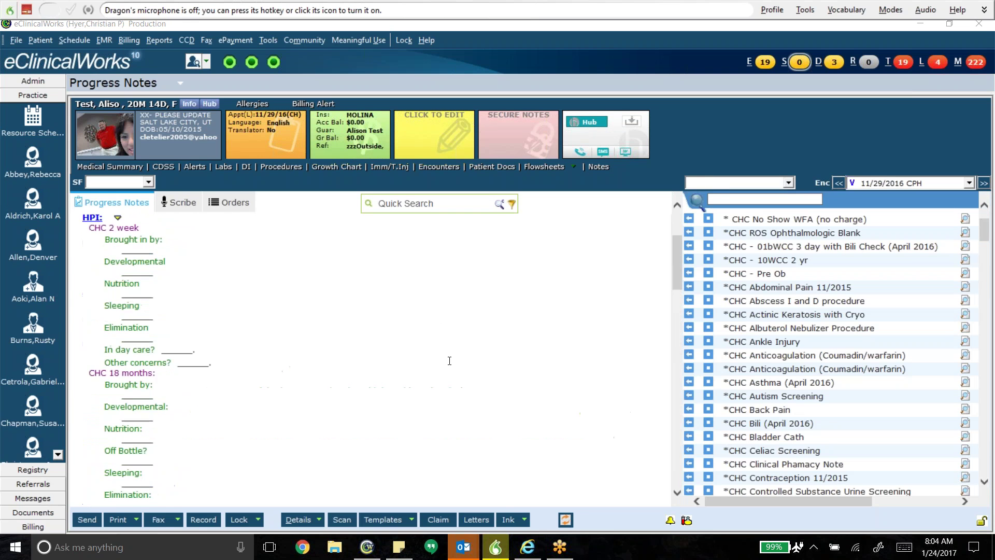
{"action": "scroll", "coordinate": [447, 351], "scroll_direction": "up", "scroll_amount": 15}
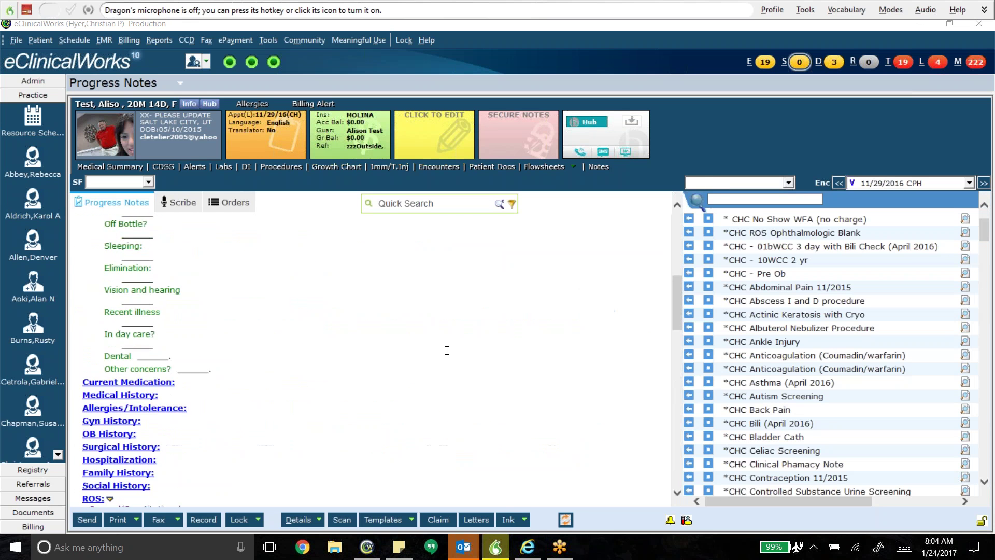
{"action": "scroll", "coordinate": [446, 350], "scroll_direction": "down", "scroll_amount": 10}
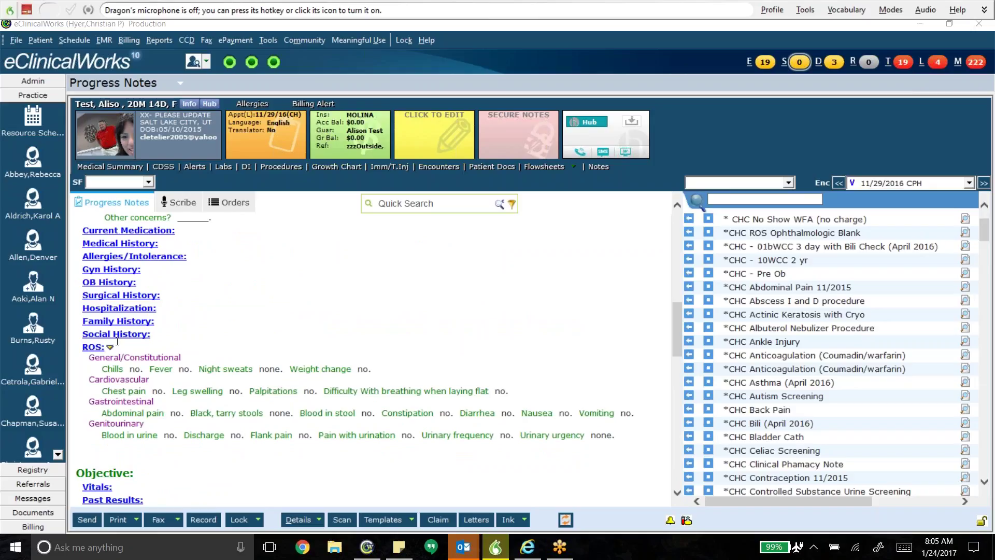
Step: Clear all the ROS findings that the negative template added, and return to the progress note
{"action": "left_click", "coordinate": [93, 347]}
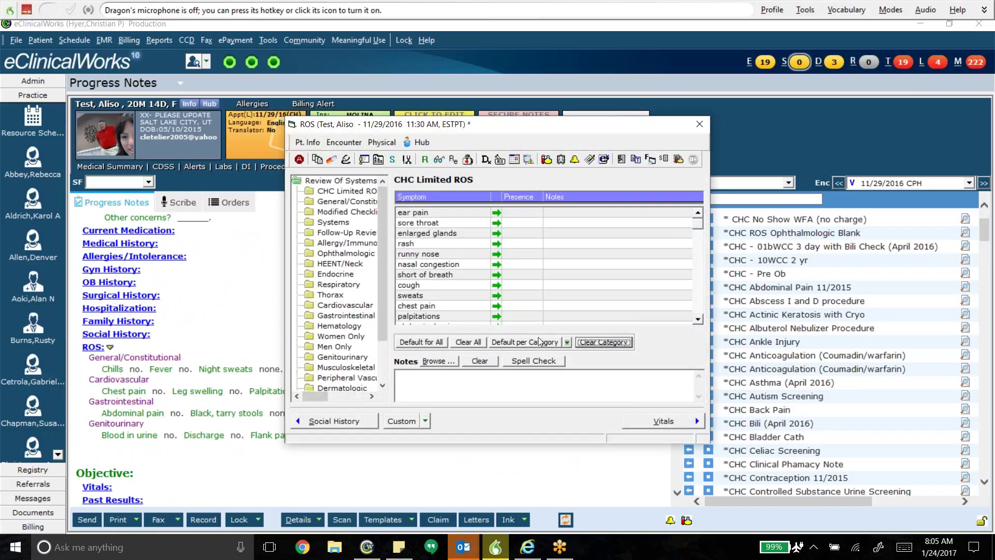
{"action": "left_click", "coordinate": [471, 343]}
{"action": "left_click", "coordinate": [483, 327]}
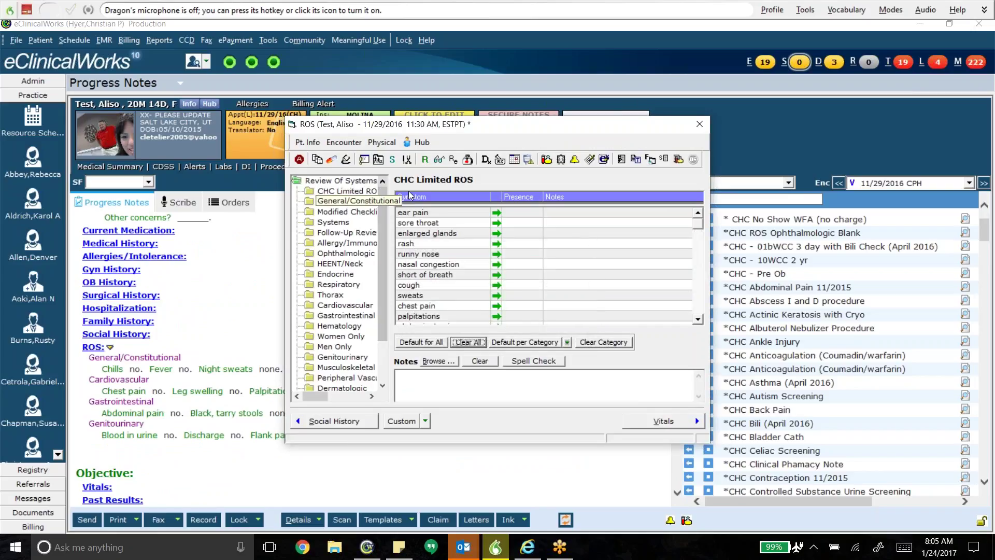
{"action": "left_click", "coordinate": [700, 125]}
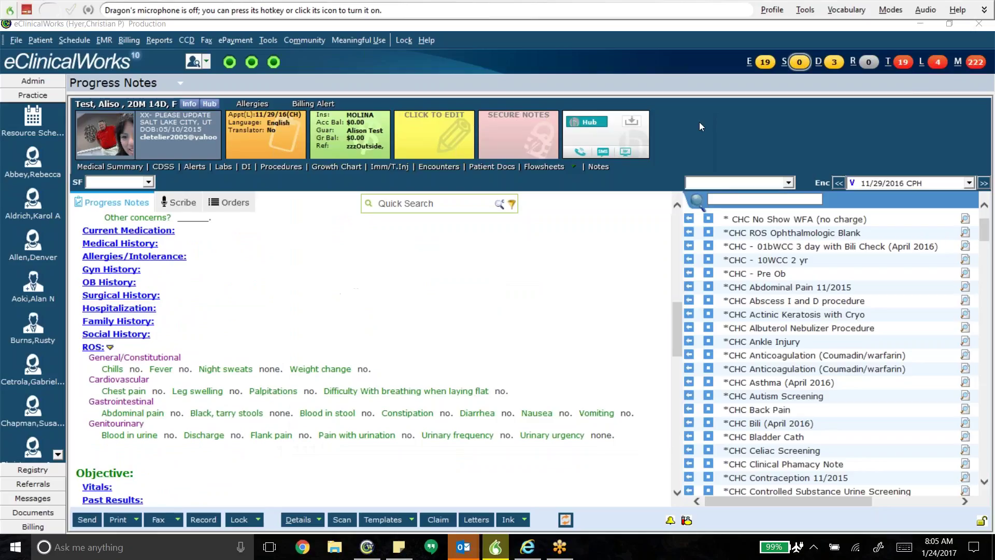
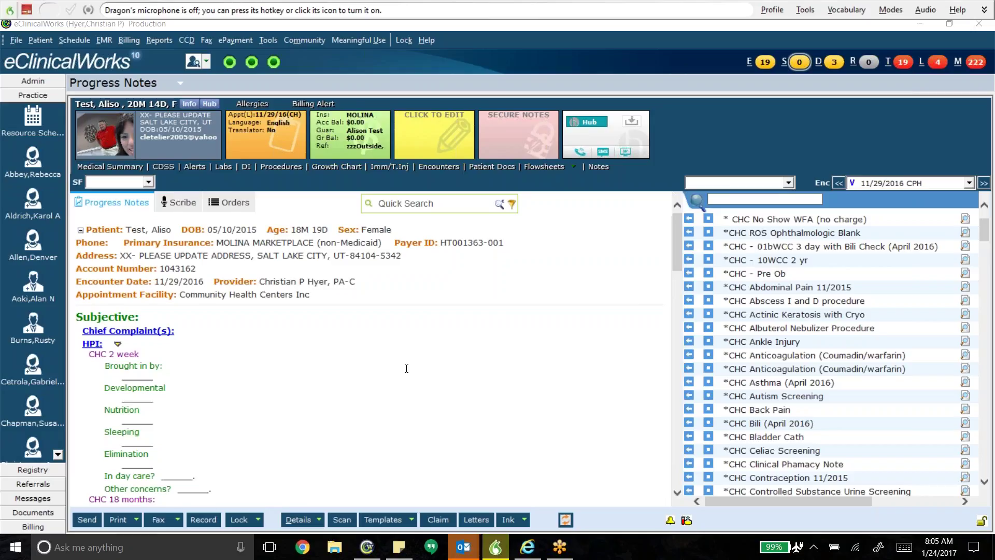
{"action": "scroll", "coordinate": [407, 369], "scroll_direction": "down", "scroll_amount": 5}
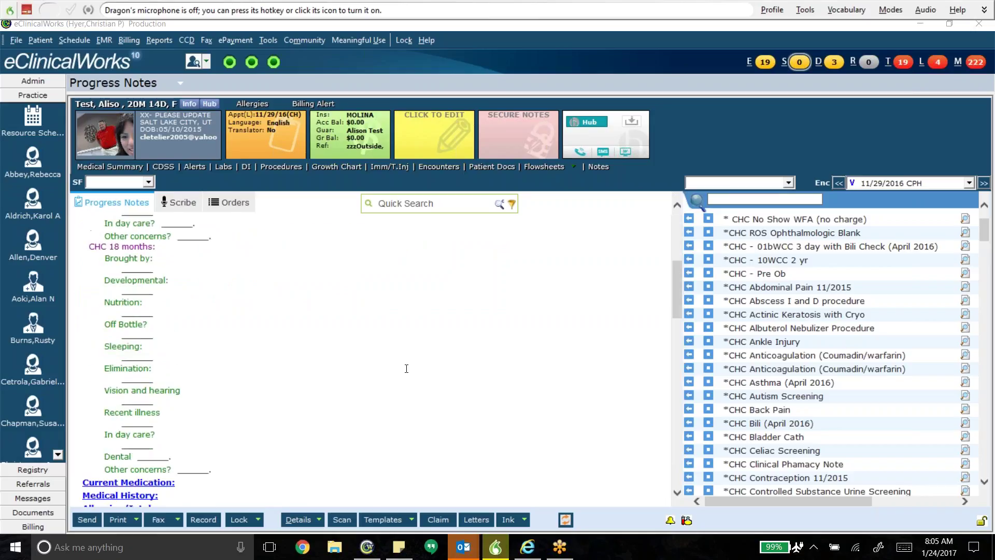
{"action": "scroll", "coordinate": [406, 368], "scroll_direction": "down", "scroll_amount": 2}
{"action": "scroll", "coordinate": [406, 369], "scroll_direction": "up", "scroll_amount": 2}
{"action": "scroll", "coordinate": [406, 369], "scroll_direction": "up", "scroll_amount": 5}
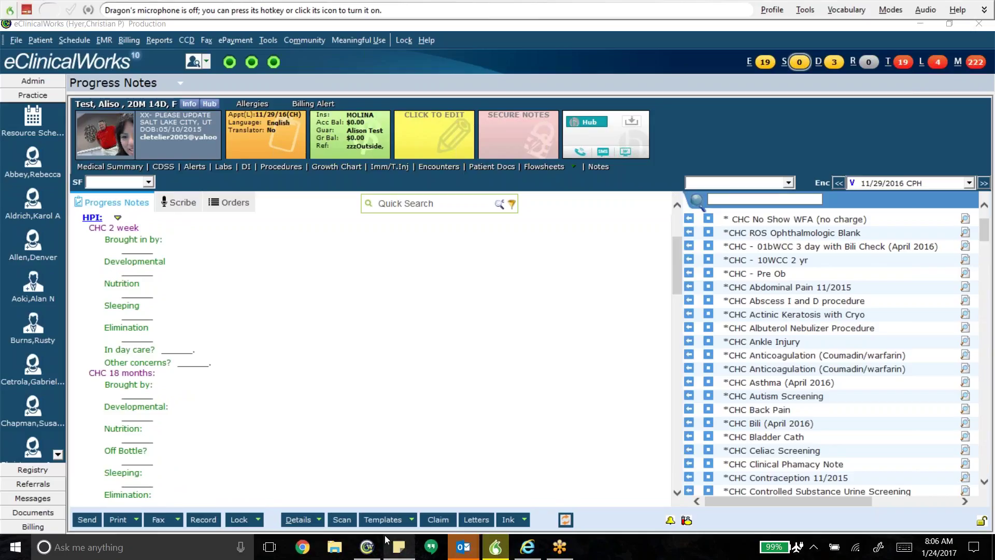
{"action": "left_click", "coordinate": [382, 520]}
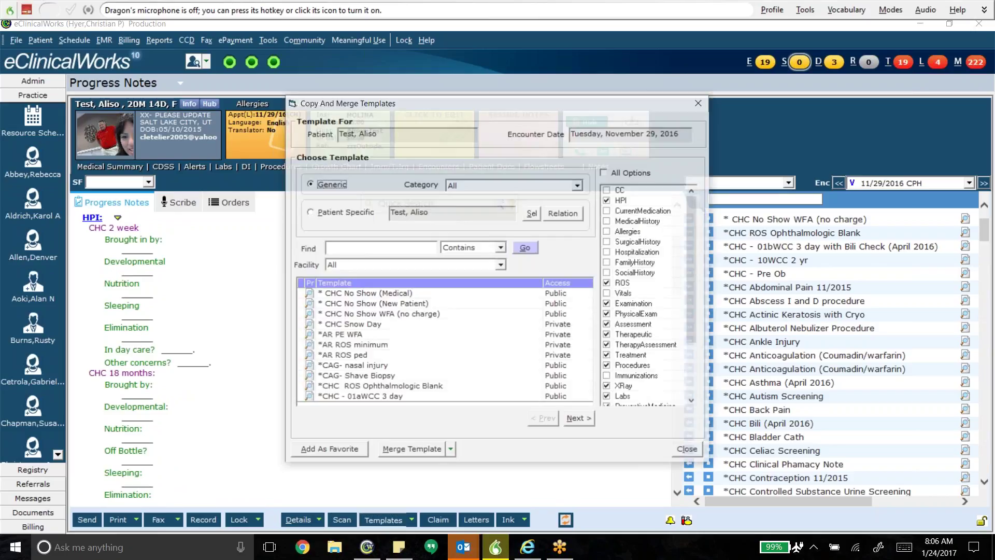
{"action": "left_click", "coordinate": [413, 243]}
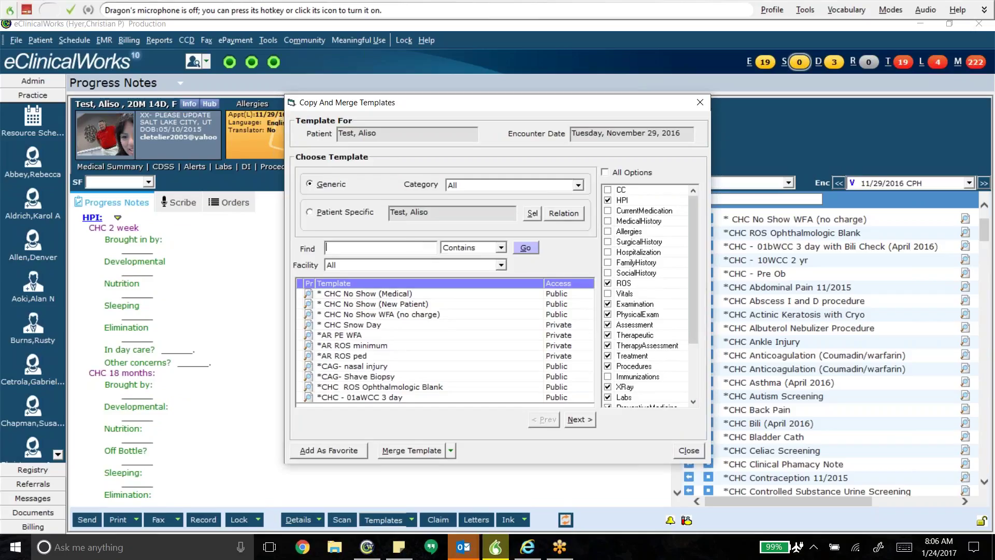
{"action": "type", "text": "abd"}
{"action": "key", "text": "Return"}
{"action": "left_click", "coordinate": [415, 296]}
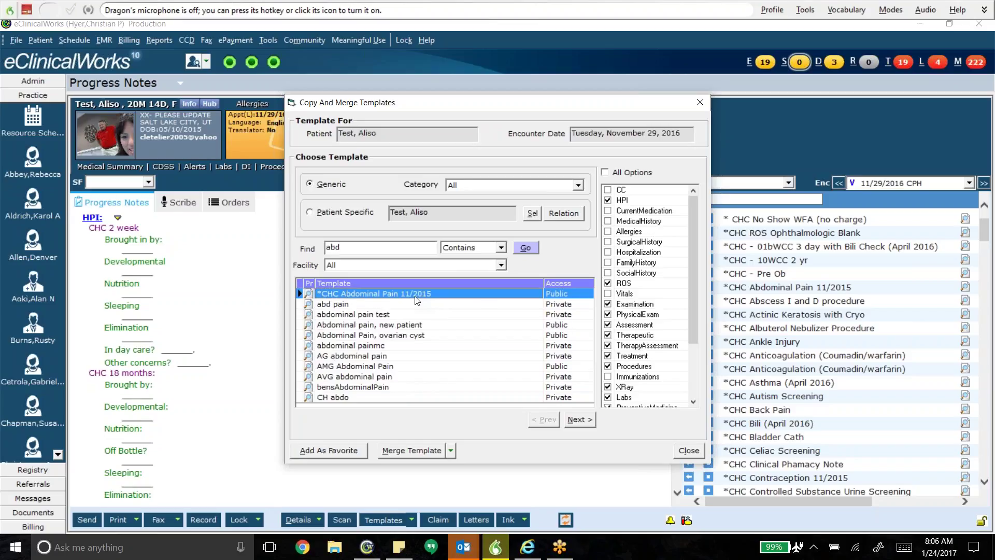
{"action": "left_click", "coordinate": [608, 173]}
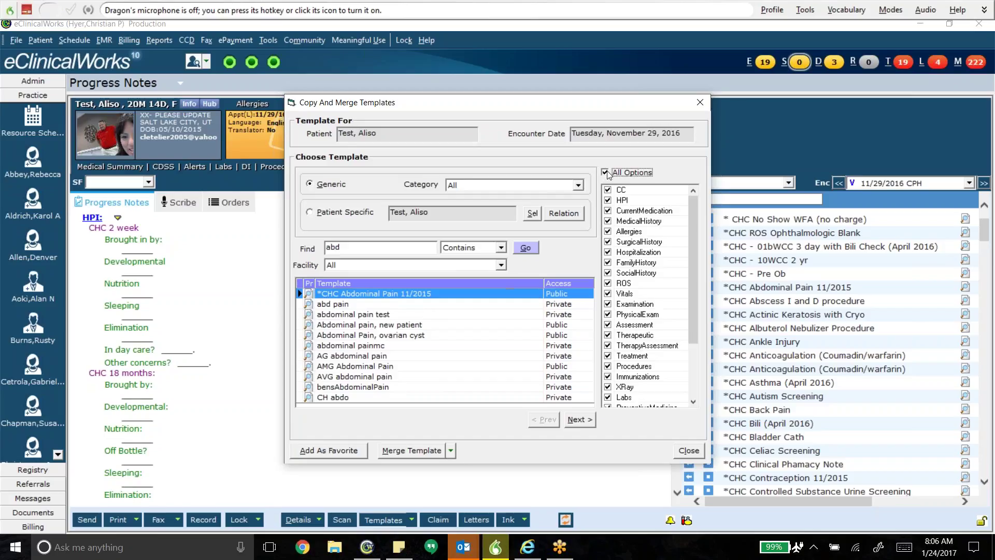
{"action": "left_click", "coordinate": [608, 284]}
{"action": "left_click", "coordinate": [687, 452]}
Step: Search the templates available for merging for "abd" and select "*CHC Abdominal Pain 11/2015"
{"action": "scroll", "coordinate": [332, 346], "scroll_direction": "down", "scroll_amount": 10}
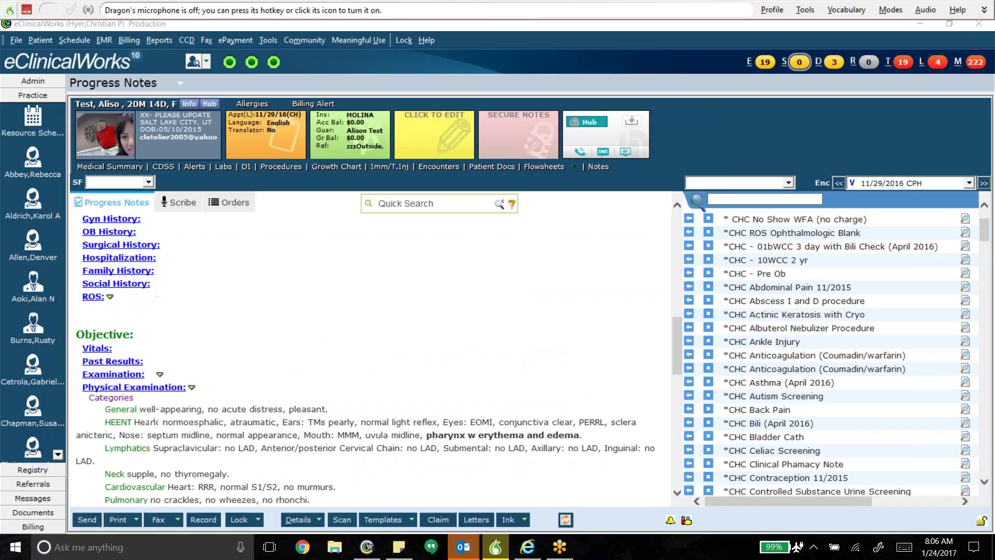
{"action": "scroll", "coordinate": [371, 347], "scroll_direction": "up", "scroll_amount": 1}
{"action": "left_click", "coordinate": [383, 520]}
{"action": "left_click", "coordinate": [370, 249]}
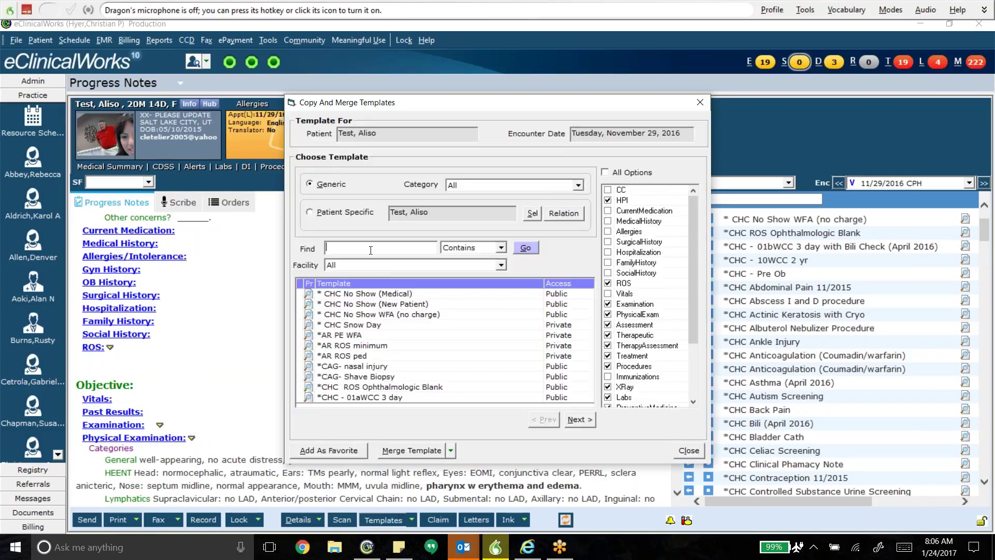
{"action": "type", "text": "abd"}
{"action": "key", "text": "Return"}
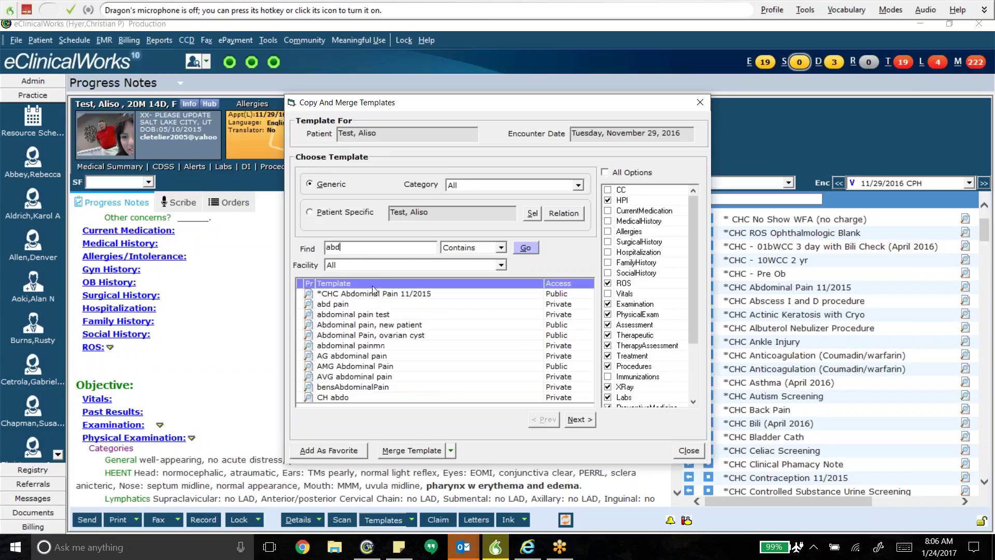
{"action": "left_click", "coordinate": [374, 294]}
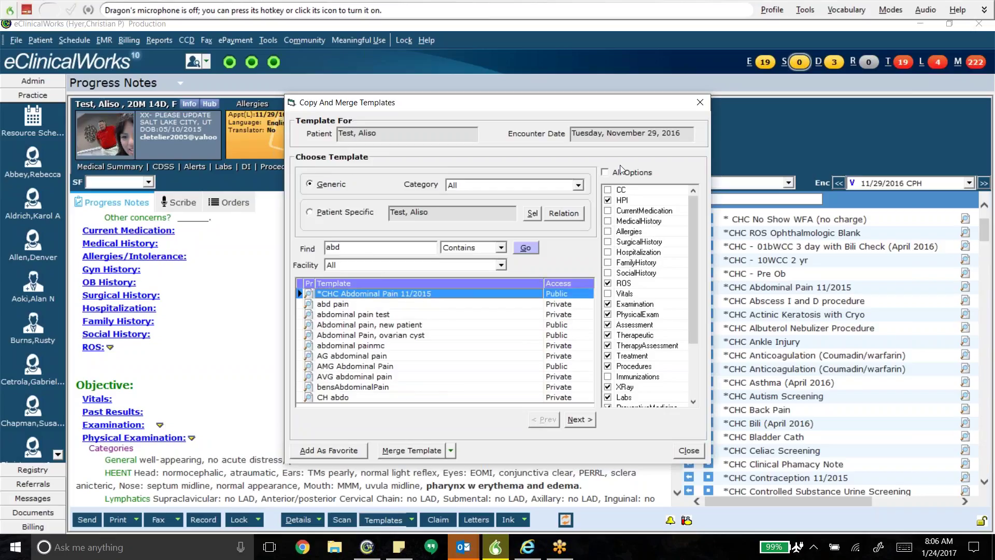
Step: Limit the merge to the ROS section only, merge the abdominal pain template into the note, and review the result
{"action": "left_click", "coordinate": [605, 172]}
{"action": "left_click", "coordinate": [605, 172]}
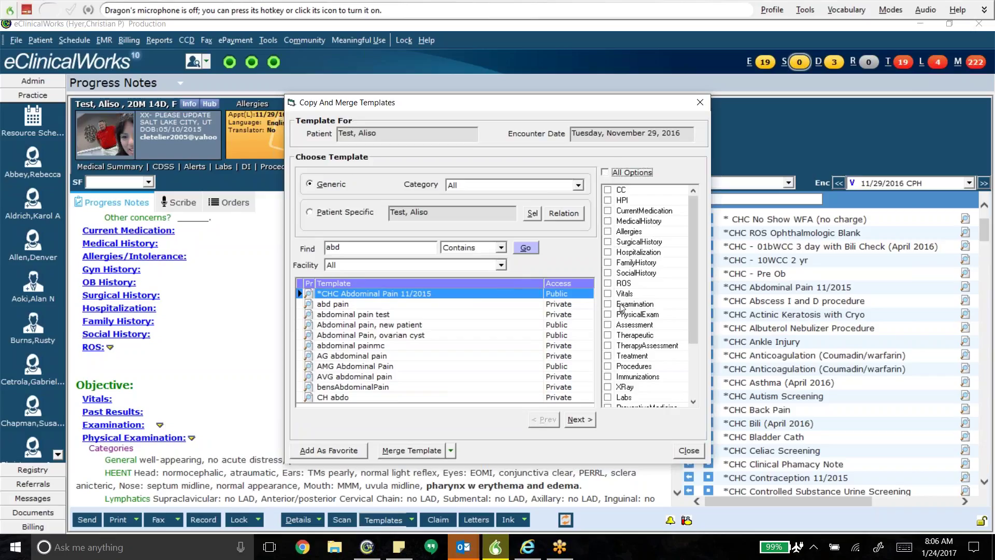
{"action": "left_click", "coordinate": [610, 283]}
{"action": "left_click", "coordinate": [418, 449]}
{"action": "left_click", "coordinate": [692, 455]}
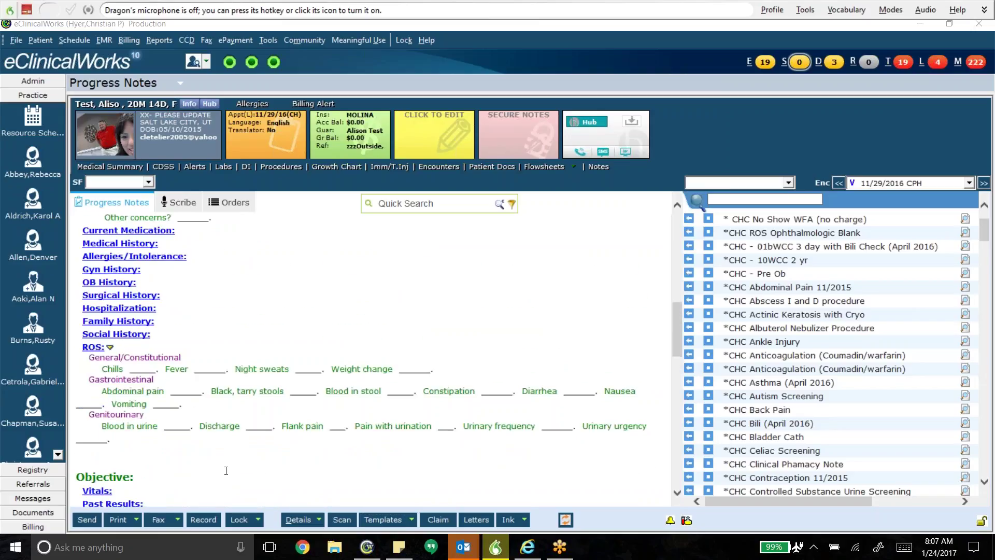
{"action": "scroll", "coordinate": [360, 337], "scroll_direction": "up", "scroll_amount": 10}
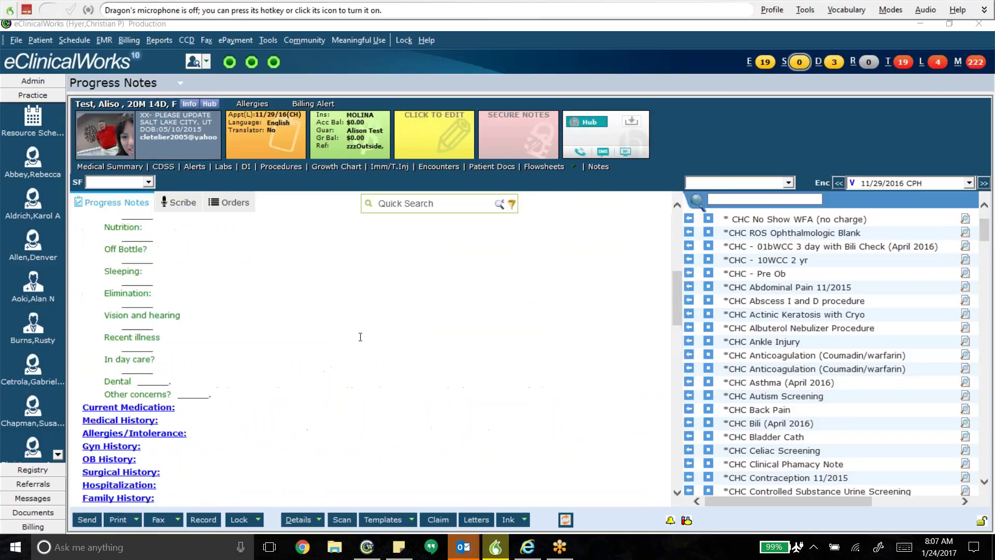
{"action": "scroll", "coordinate": [357, 347], "scroll_direction": "down", "scroll_amount": 6}
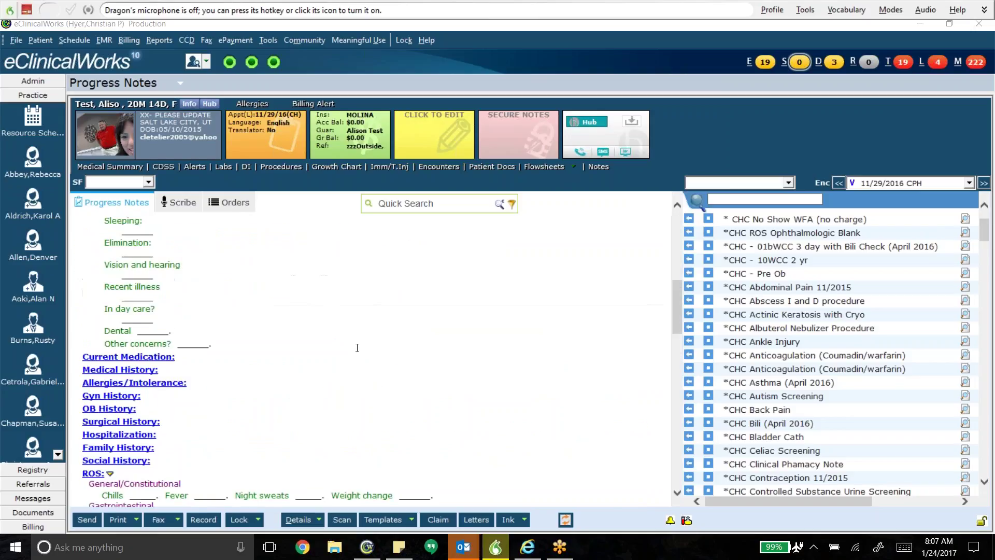
{"action": "scroll", "coordinate": [357, 347], "scroll_direction": "down", "scroll_amount": 3}
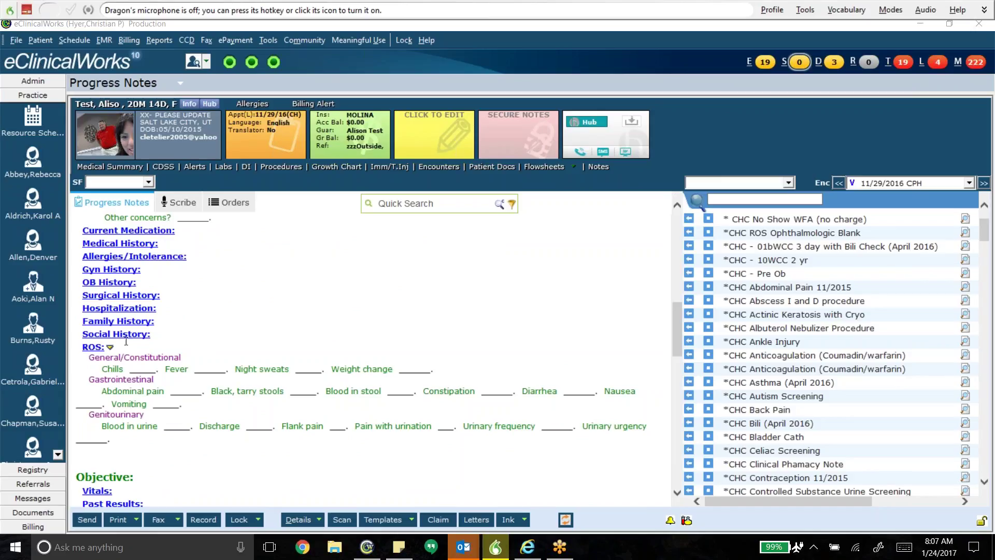
Step: Open the Systems category in the note's review of systems
{"action": "left_click", "coordinate": [91, 348]}
{"action": "left_click", "coordinate": [333, 223]}
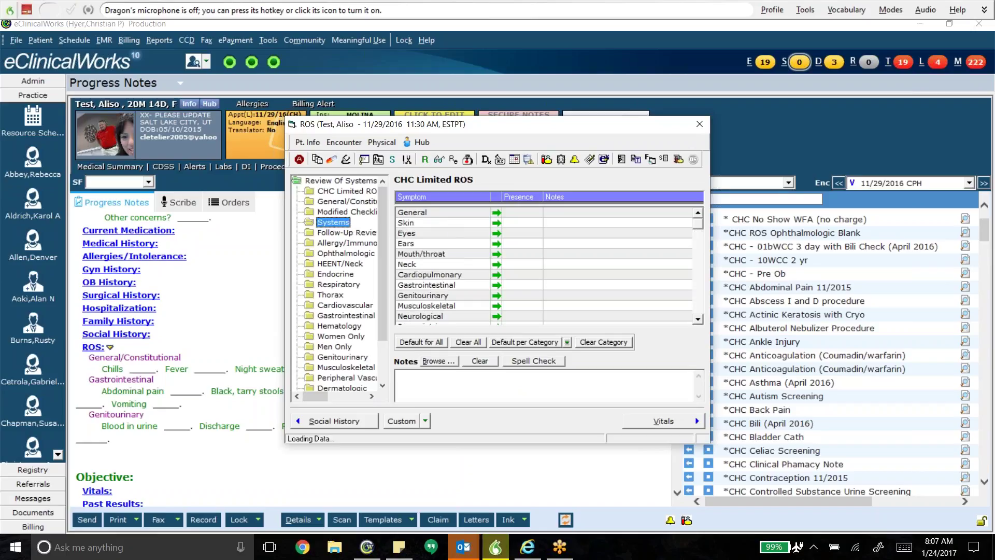
Step: Fill in the default denial notes for each system from General through Musculoskeletal in the Systems category
{"action": "left_click", "coordinate": [496, 213]}
{"action": "left_click", "coordinate": [496, 223]}
{"action": "left_click", "coordinate": [497, 243]}
{"action": "left_click", "coordinate": [496, 234]}
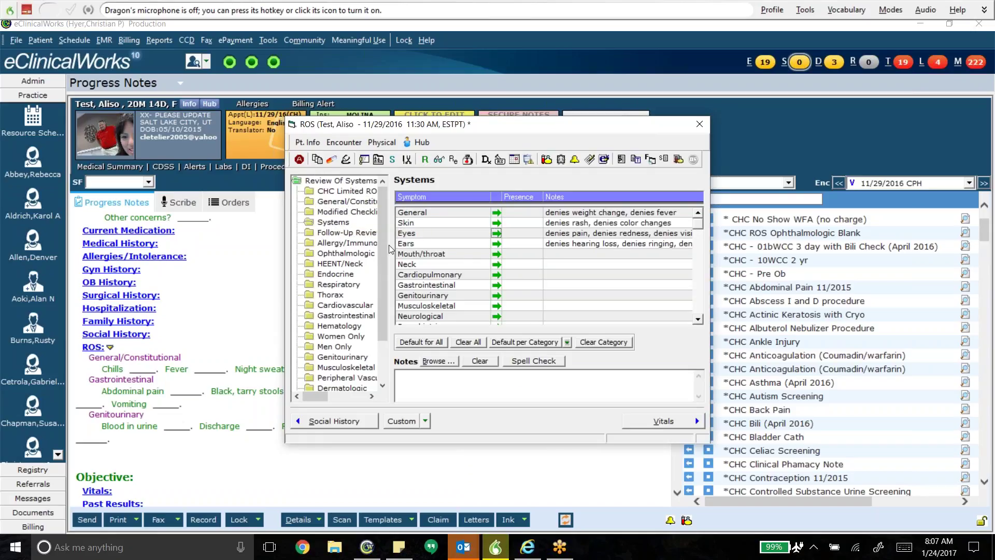
{"action": "left_click", "coordinate": [497, 264]}
{"action": "left_click", "coordinate": [496, 254]}
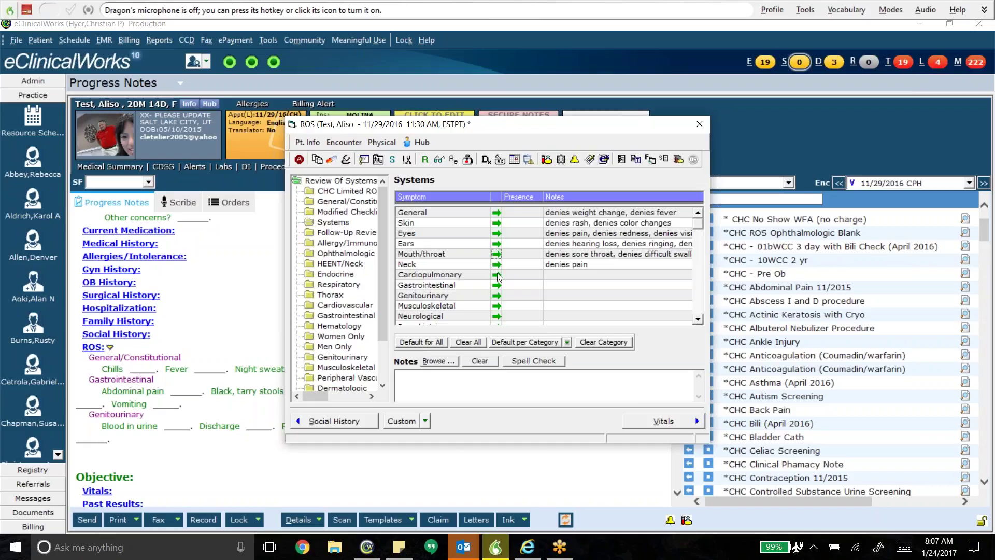
{"action": "left_click", "coordinate": [497, 274]}
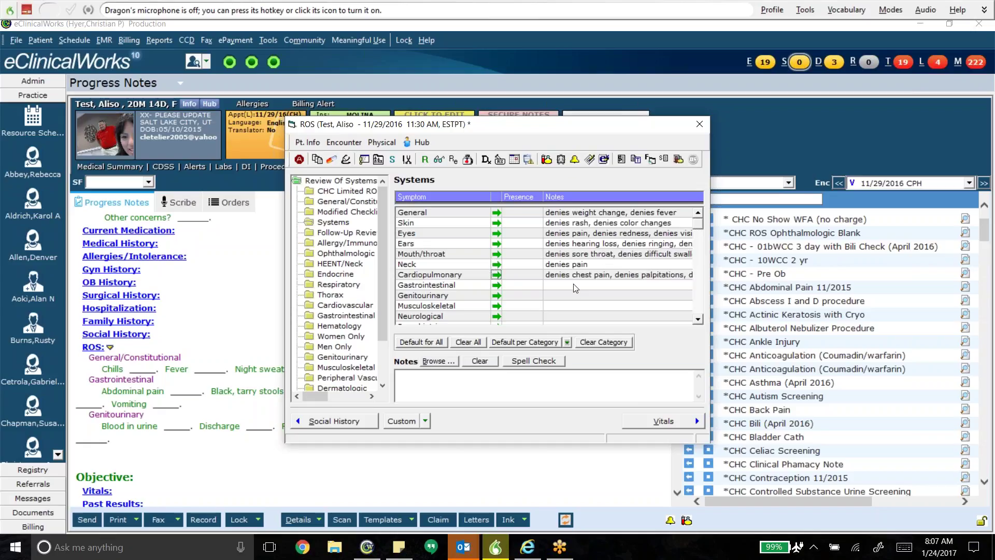
{"action": "left_click", "coordinate": [497, 285]}
{"action": "left_click", "coordinate": [496, 295]}
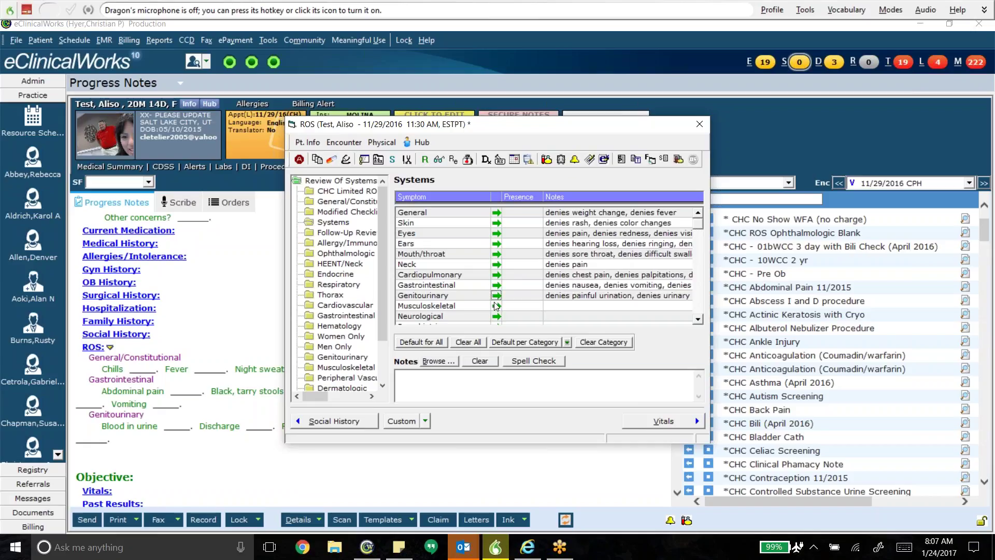
{"action": "left_click", "coordinate": [496, 306]}
Step: Remove the default notes for Genitourinary, Cardiopulmonary and Neck, and clear the rest of the Systems category
{"action": "left_click", "coordinate": [497, 295]}
{"action": "left_click", "coordinate": [496, 274]}
{"action": "left_click", "coordinate": [497, 264]}
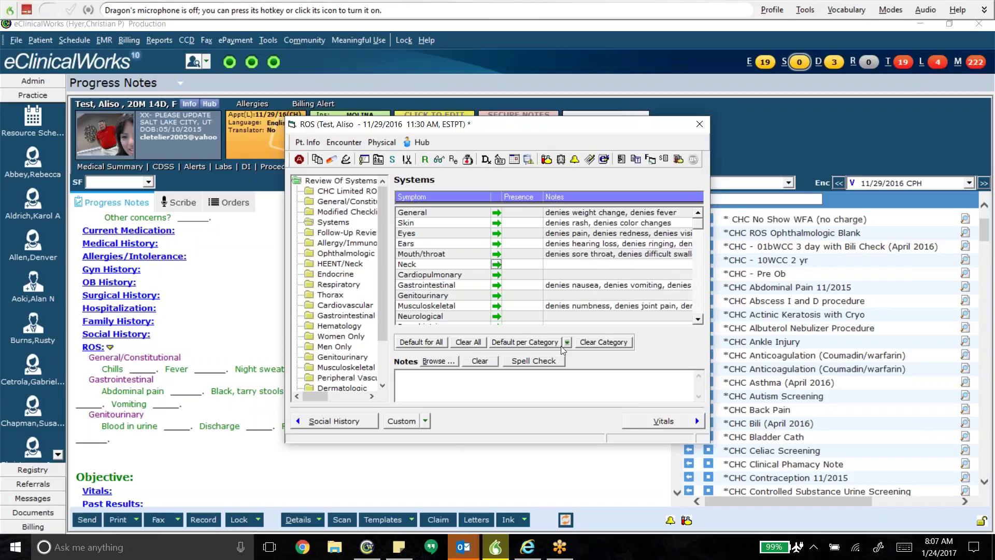
{"action": "left_click", "coordinate": [588, 344]}
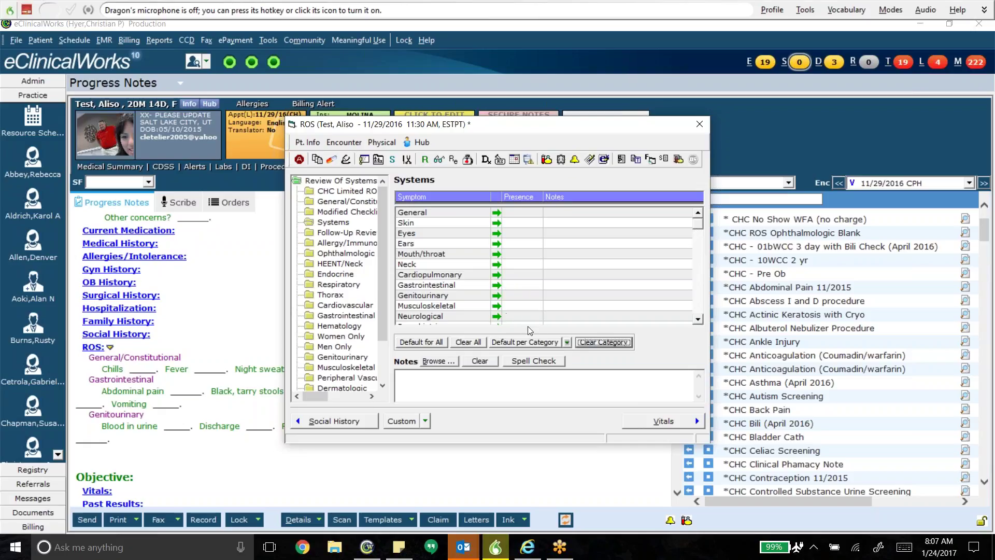
Step: Apply the saved default CH Neg Gen/Skin/Heme to the Systems category, check the filled symptoms, and return to the progress note
{"action": "left_click", "coordinate": [567, 342]}
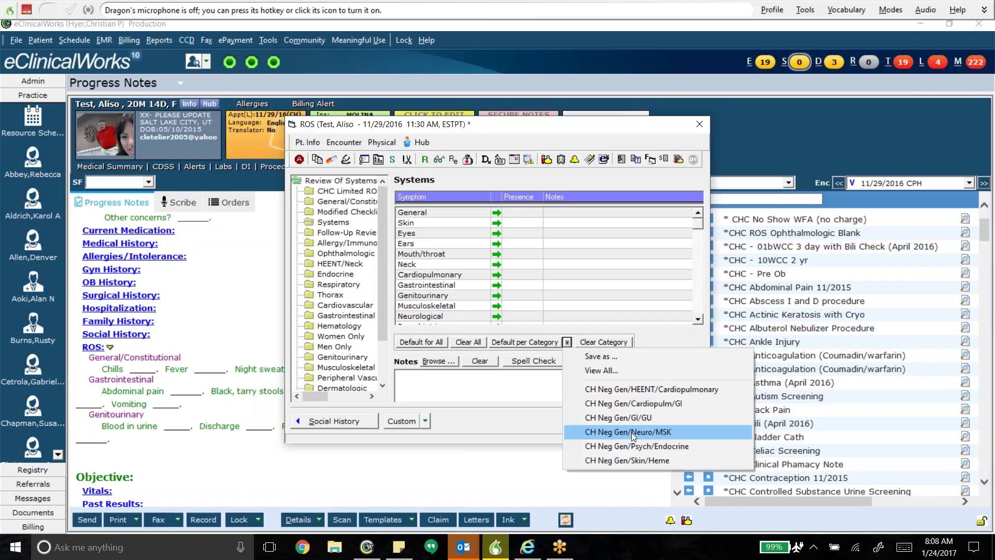
{"action": "left_click", "coordinate": [651, 459]}
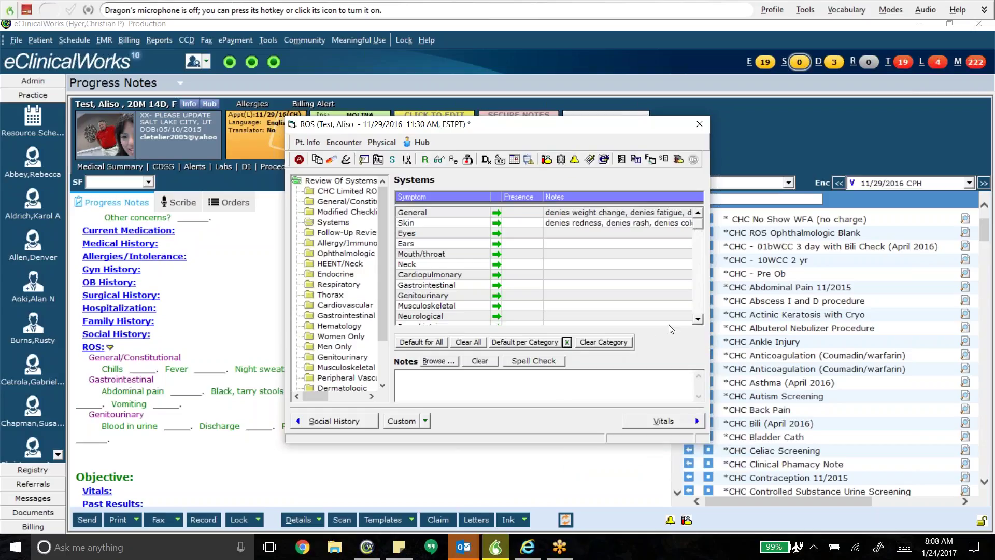
{"action": "left_click", "coordinate": [698, 320]}
{"action": "left_click", "coordinate": [698, 320]}
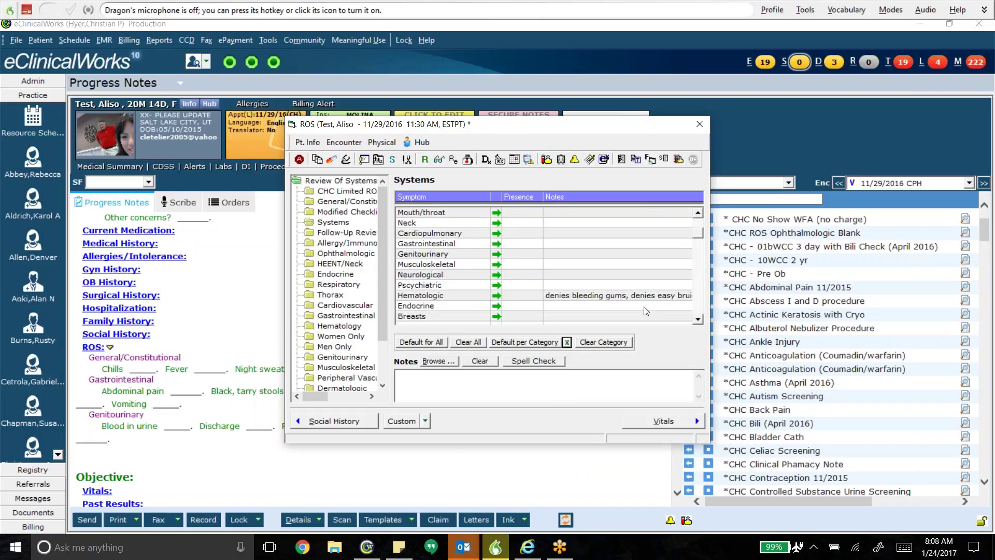
{"action": "left_click", "coordinate": [702, 129]}
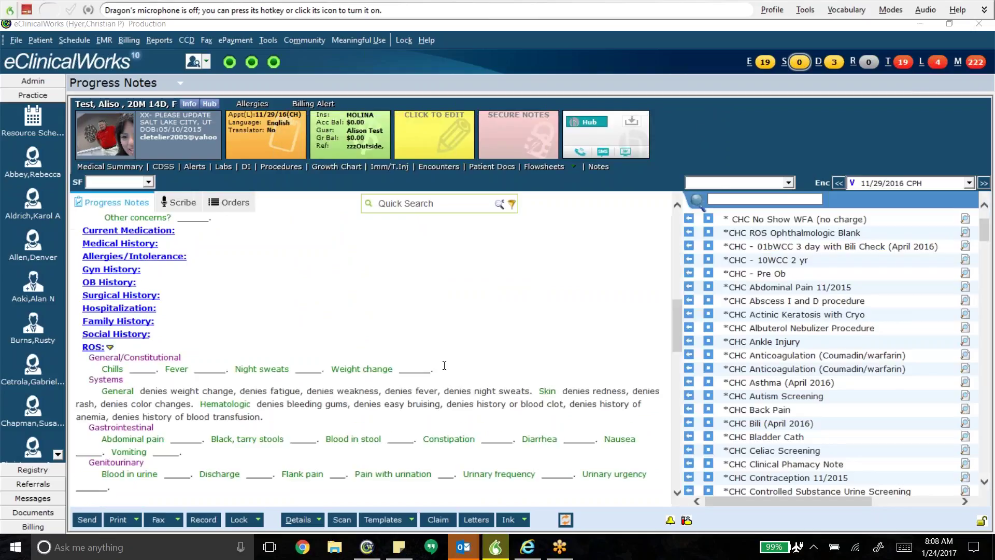
Step: Reopen the note's review of systems and clear the entries of all categories
{"action": "left_click", "coordinate": [100, 349]}
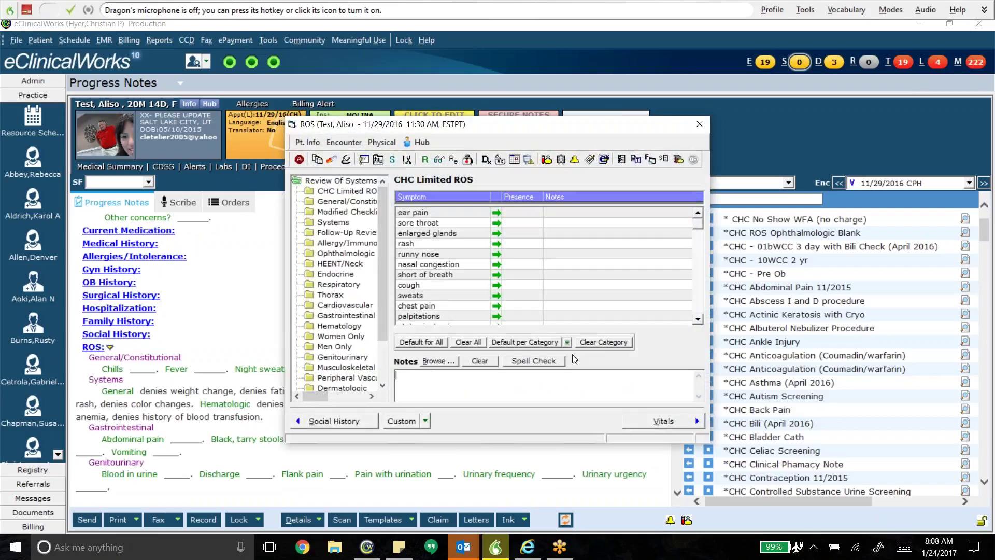
{"action": "left_click", "coordinate": [598, 344]}
{"action": "left_click", "coordinate": [468, 342]}
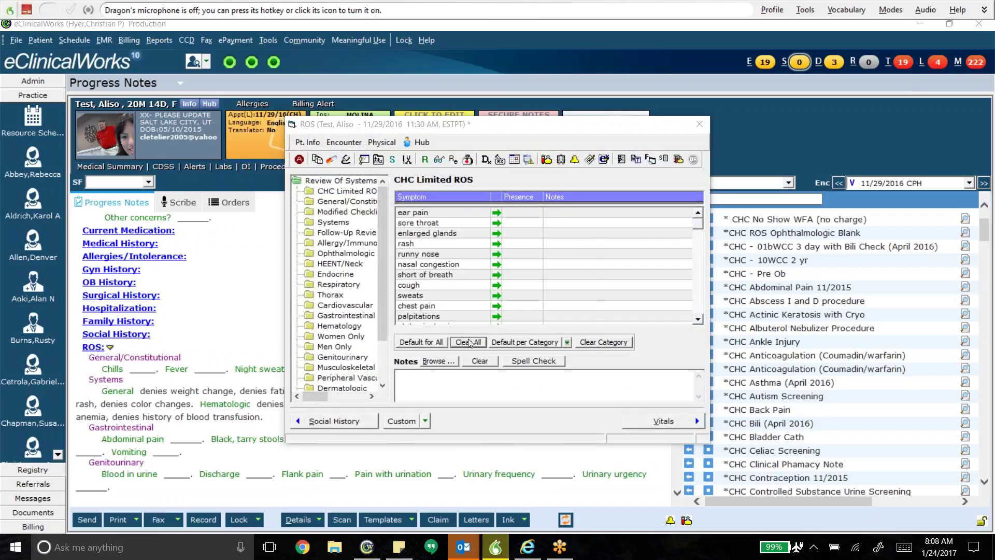
{"action": "left_click", "coordinate": [484, 326]}
Step: Apply the saved default CH Neg Gen/Psych/Endocrine to the Systems category and return to the progress note
{"action": "left_click", "coordinate": [335, 222]}
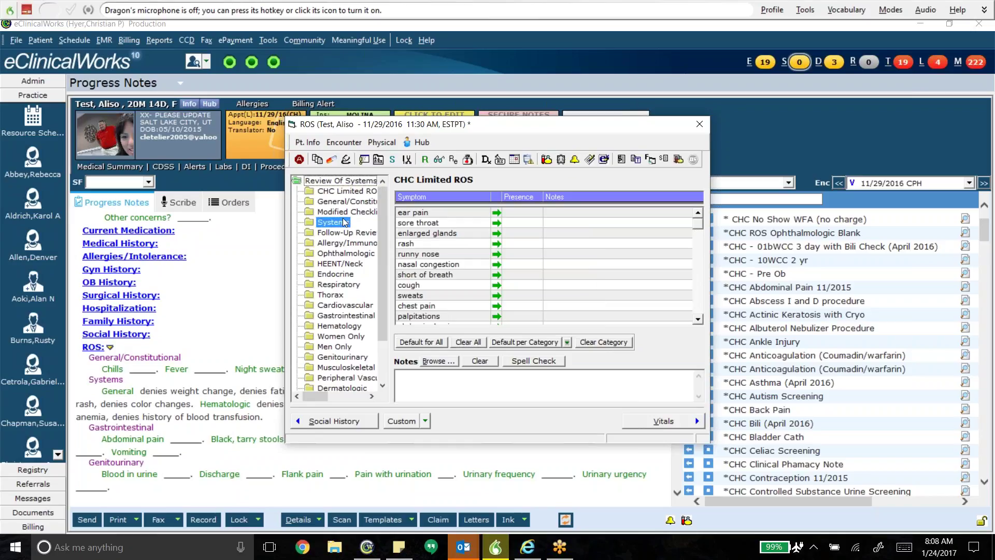
{"action": "left_click", "coordinate": [568, 343]}
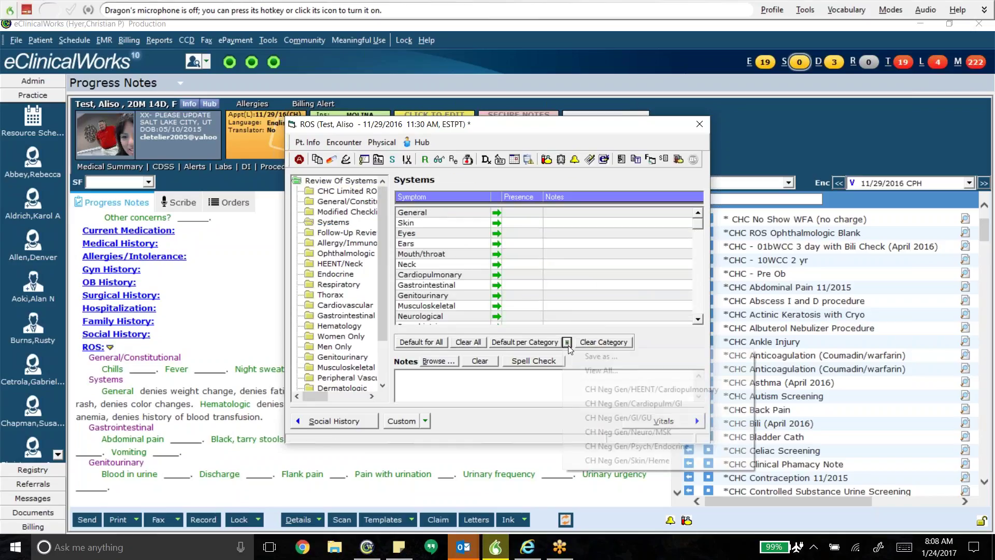
{"action": "left_click", "coordinate": [625, 447]}
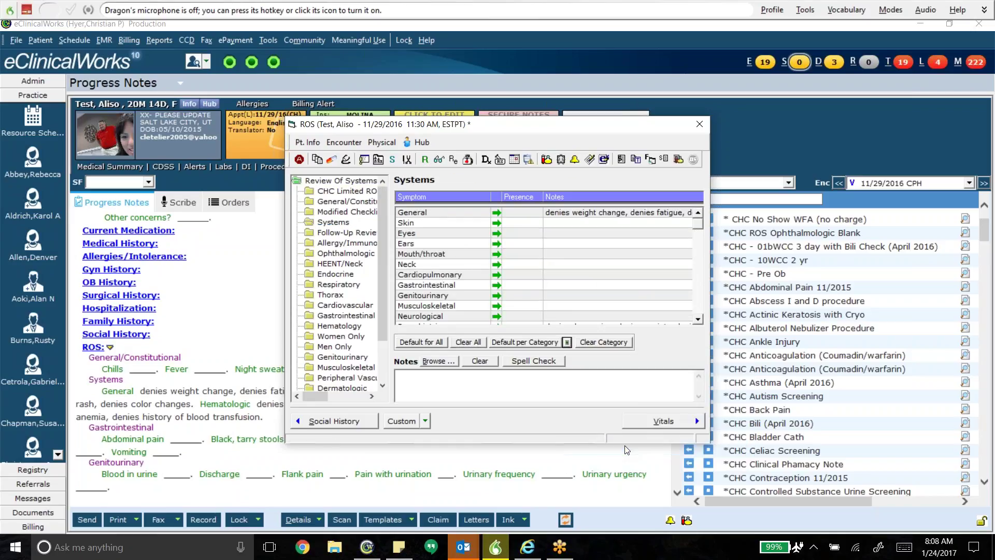
{"action": "left_click", "coordinate": [700, 124]}
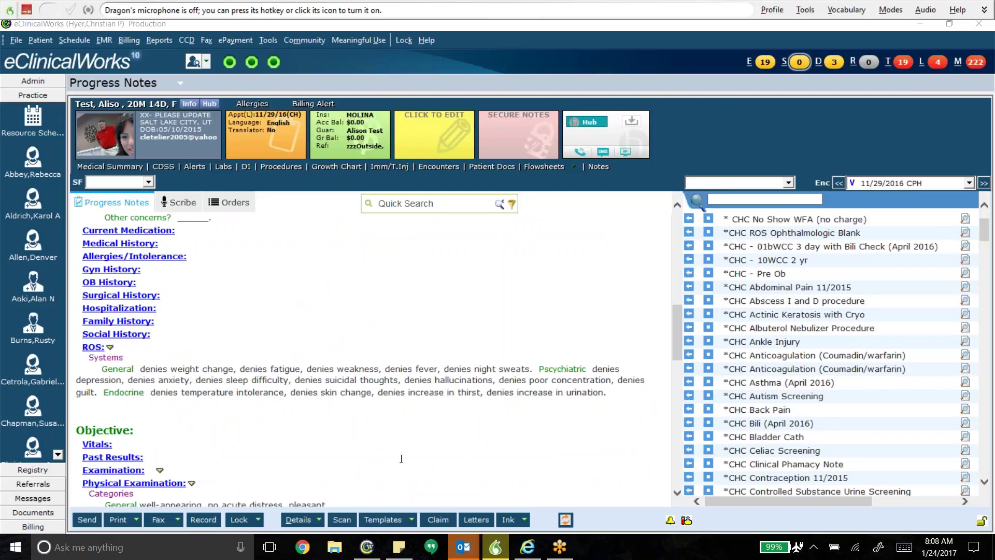
Step: View the Endocrine entry's review notes from the progress note, then look at the ROS window again and close it
{"action": "scroll", "coordinate": [401, 459], "scroll_direction": "down", "scroll_amount": 2}
{"action": "scroll", "coordinate": [401, 459], "scroll_direction": "up", "scroll_amount": 2}
{"action": "left_click", "coordinate": [127, 396]}
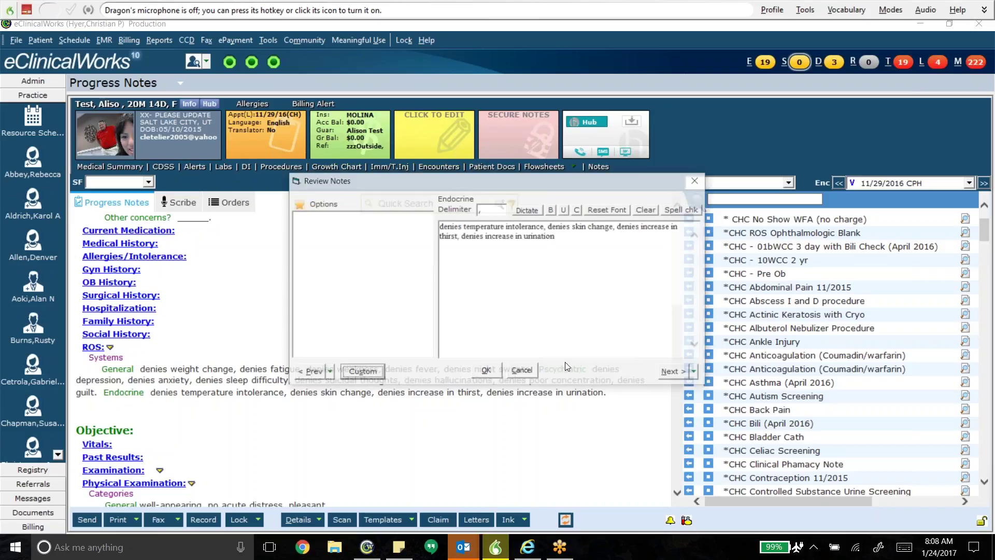
{"action": "left_click", "coordinate": [487, 372]}
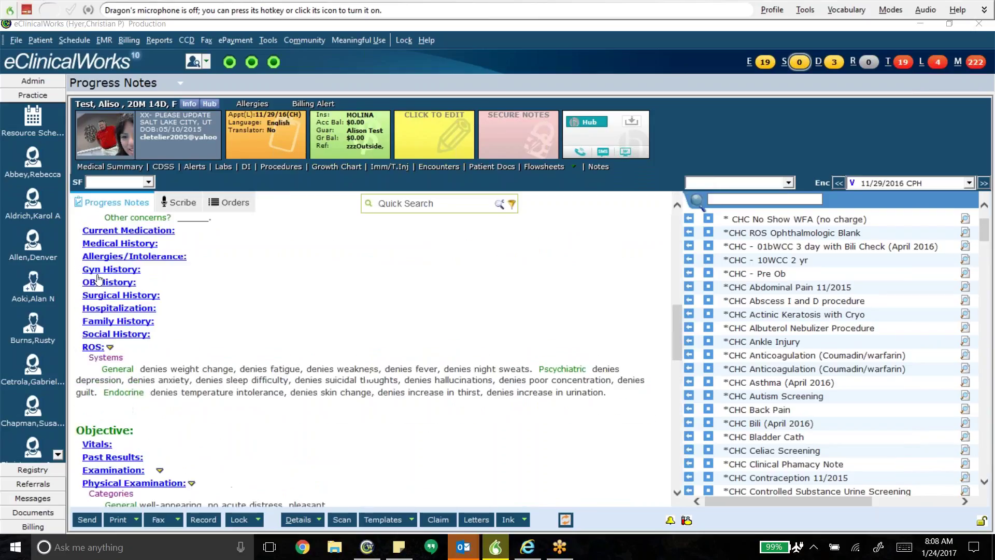
{"action": "left_click", "coordinate": [96, 349]}
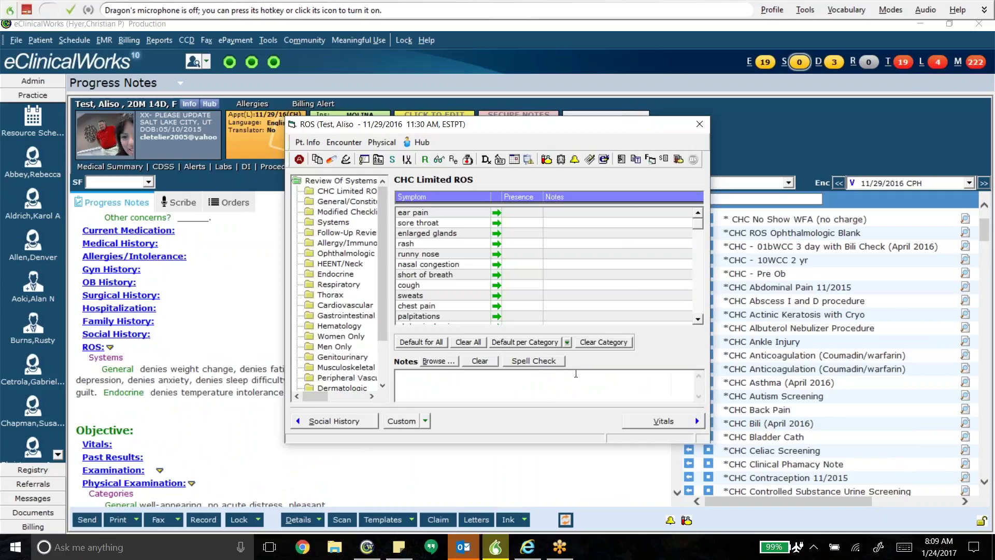
{"action": "left_click", "coordinate": [700, 124]}
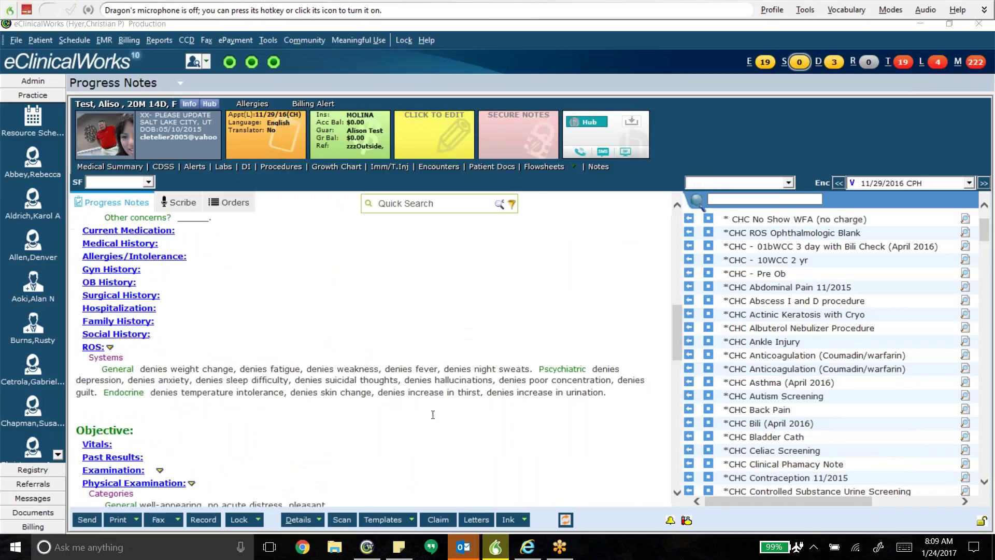
Step: Review the progress note from the patient header through the ROS, physical examination, assessment and plan
{"action": "scroll", "coordinate": [433, 412], "scroll_direction": "up", "scroll_amount": 4}
{"action": "scroll", "coordinate": [430, 415], "scroll_direction": "up", "scroll_amount": 5}
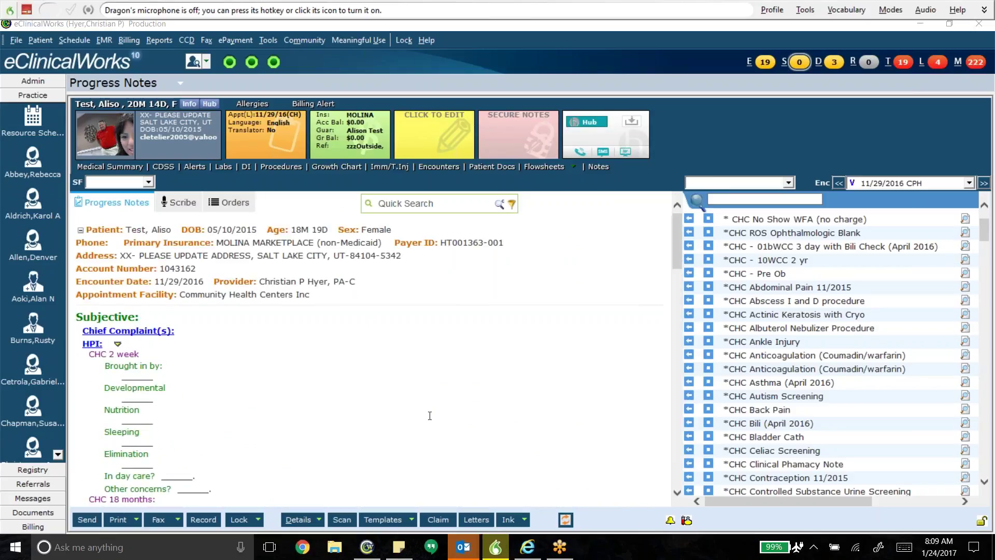
{"action": "scroll", "coordinate": [430, 416], "scroll_direction": "down", "scroll_amount": 5}
{"action": "scroll", "coordinate": [429, 415], "scroll_direction": "down", "scroll_amount": 6}
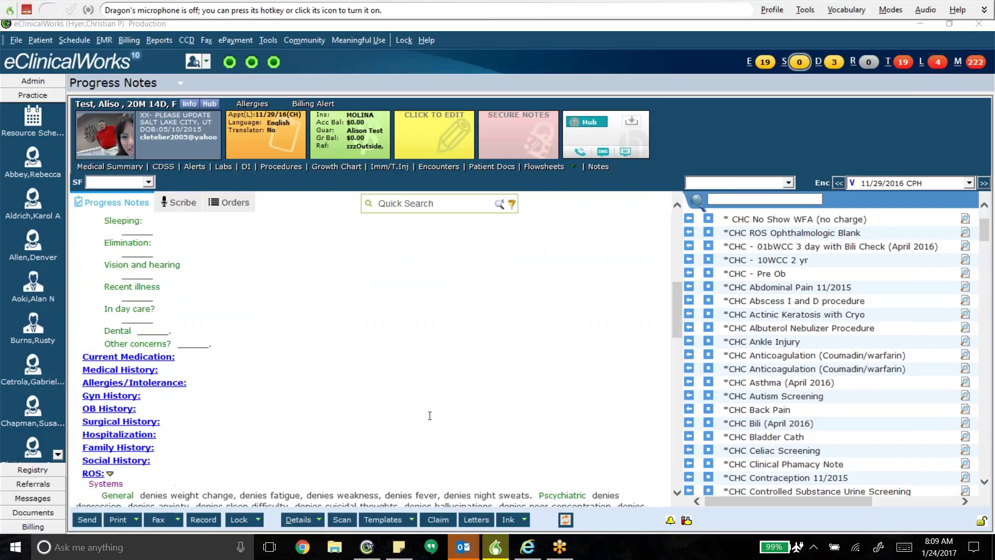
{"action": "scroll", "coordinate": [492, 413], "scroll_direction": "down", "scroll_amount": 2}
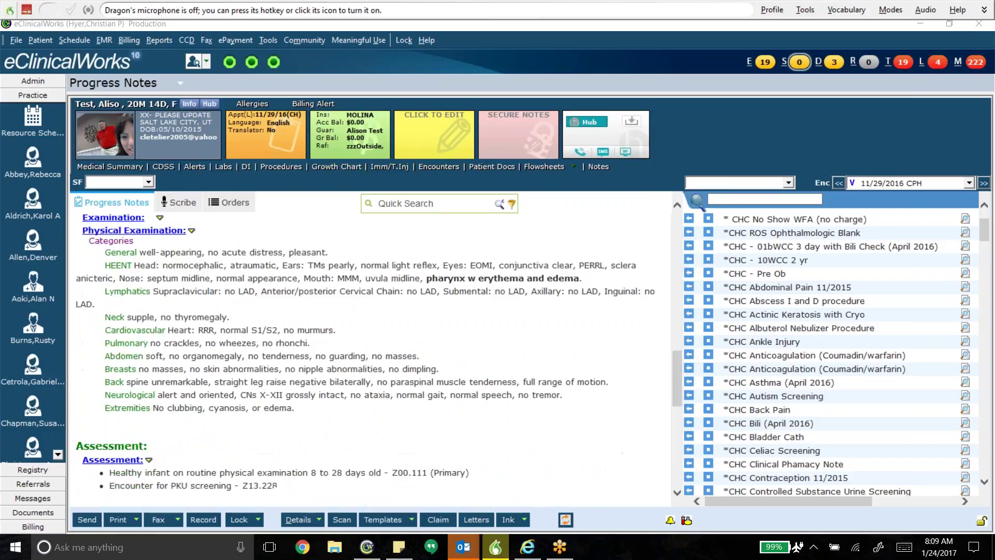
{"action": "scroll", "coordinate": [574, 426], "scroll_direction": "down", "scroll_amount": 2}
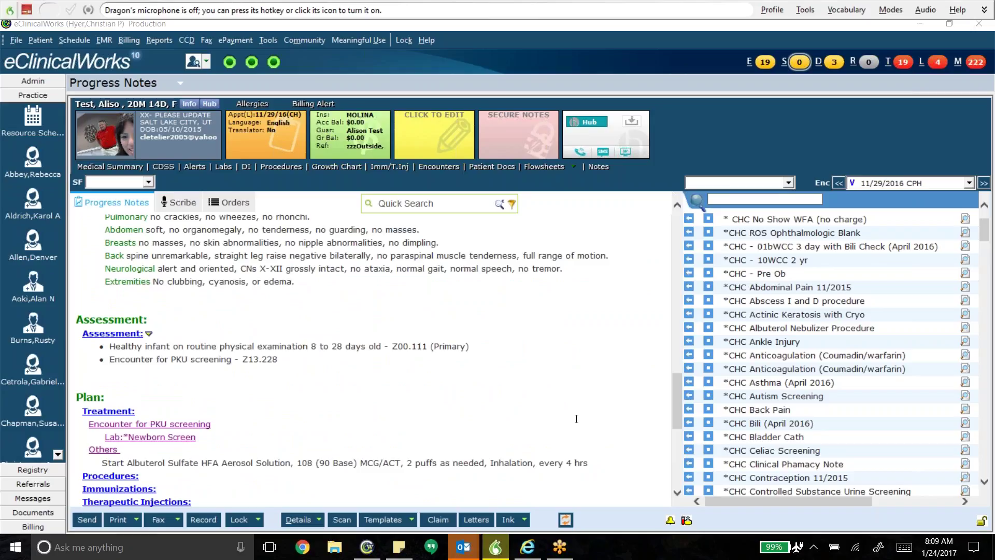
{"action": "scroll", "coordinate": [577, 419], "scroll_direction": "up", "scroll_amount": 4}
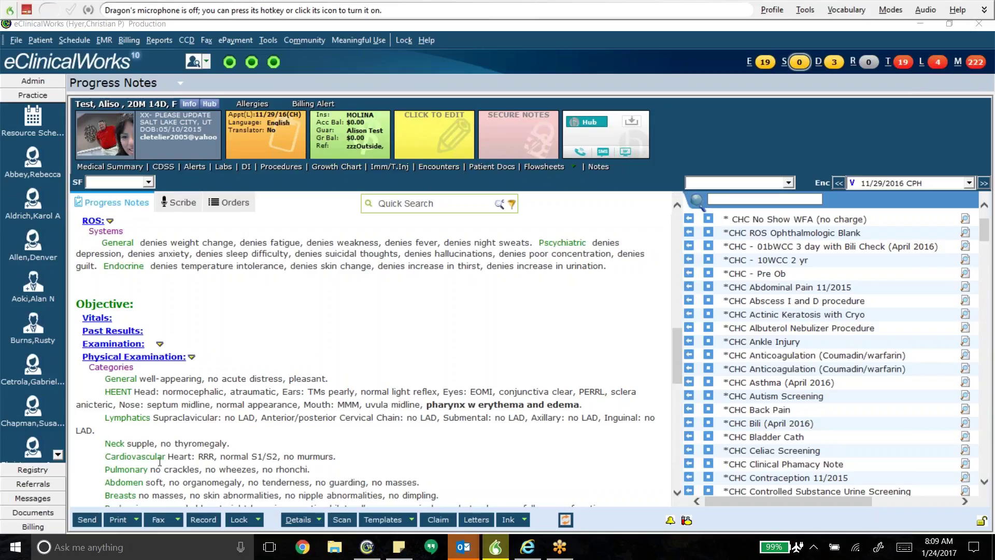
Step: Look at the template commands and the options for saving the notes as a template, and leave without saving
{"action": "left_click", "coordinate": [411, 520]}
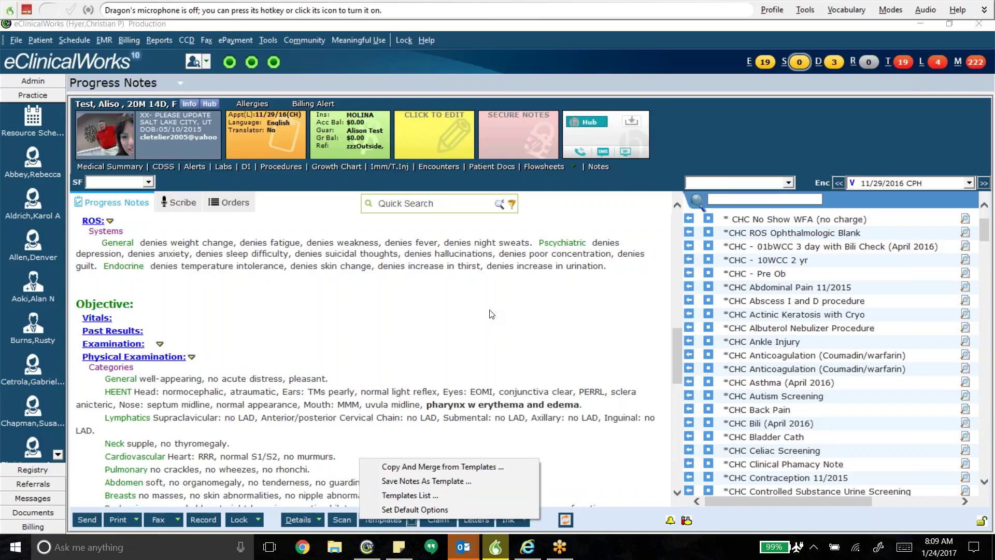
{"action": "left_click", "coordinate": [490, 323]}
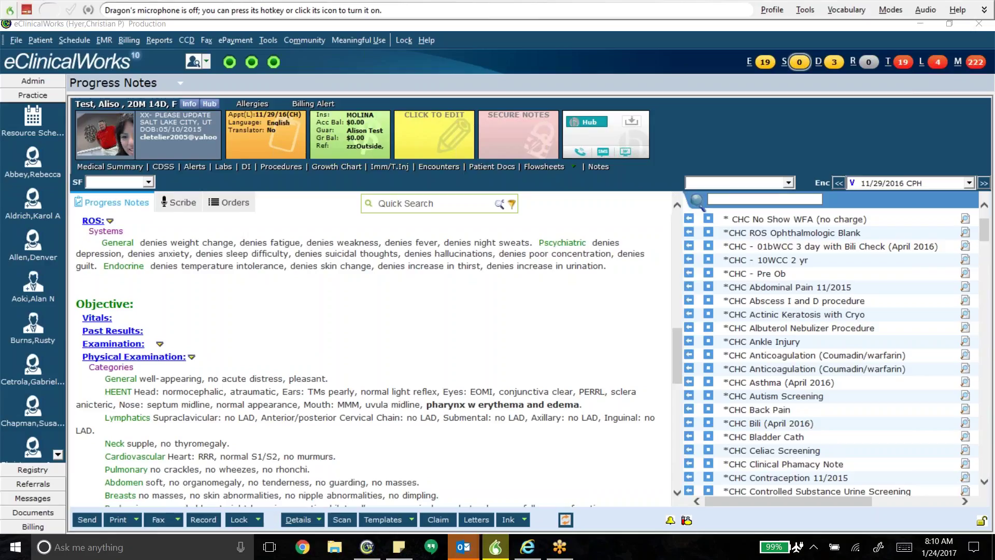
{"action": "left_click", "coordinate": [412, 519]}
{"action": "left_click", "coordinate": [426, 485]}
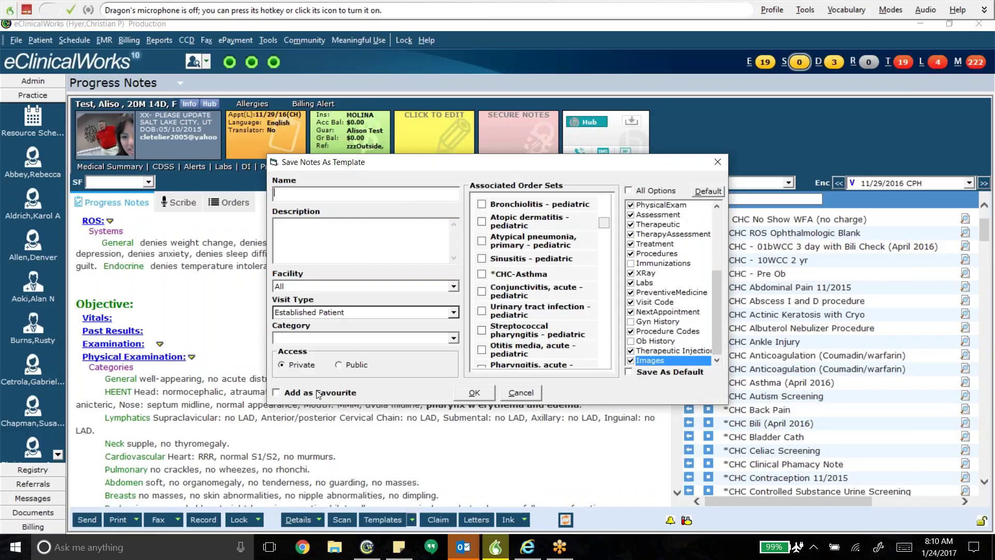
{"action": "left_click", "coordinate": [520, 392]}
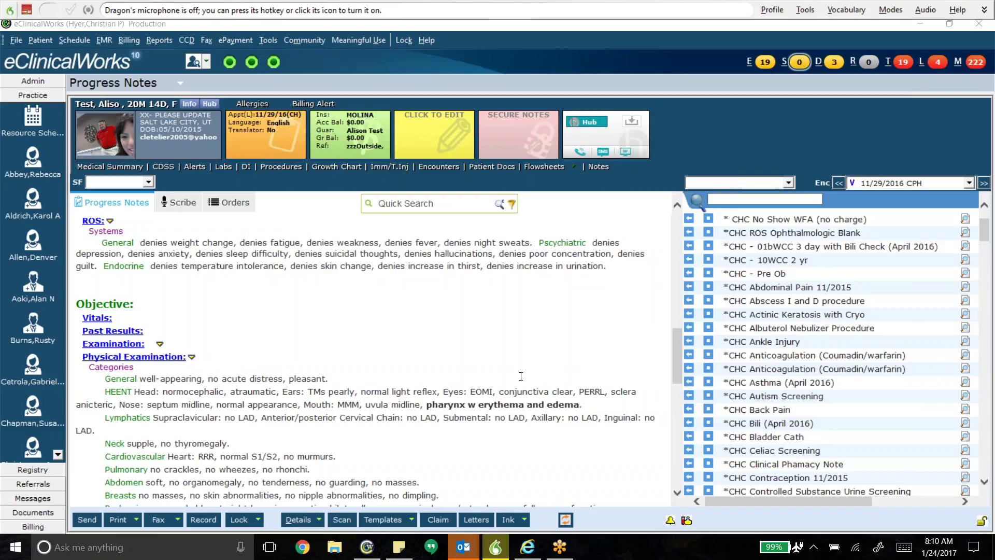
{"action": "scroll", "coordinate": [493, 356], "scroll_direction": "down", "scroll_amount": 10}
{"action": "scroll", "coordinate": [371, 358], "scroll_direction": "up", "scroll_amount": 15}
{"action": "scroll", "coordinate": [371, 357], "scroll_direction": "up", "scroll_amount": 4}
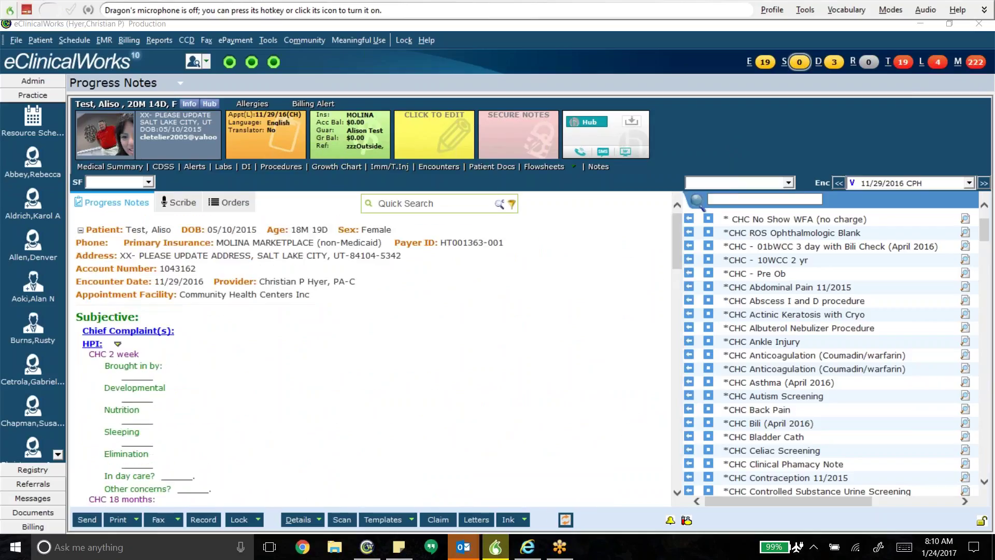